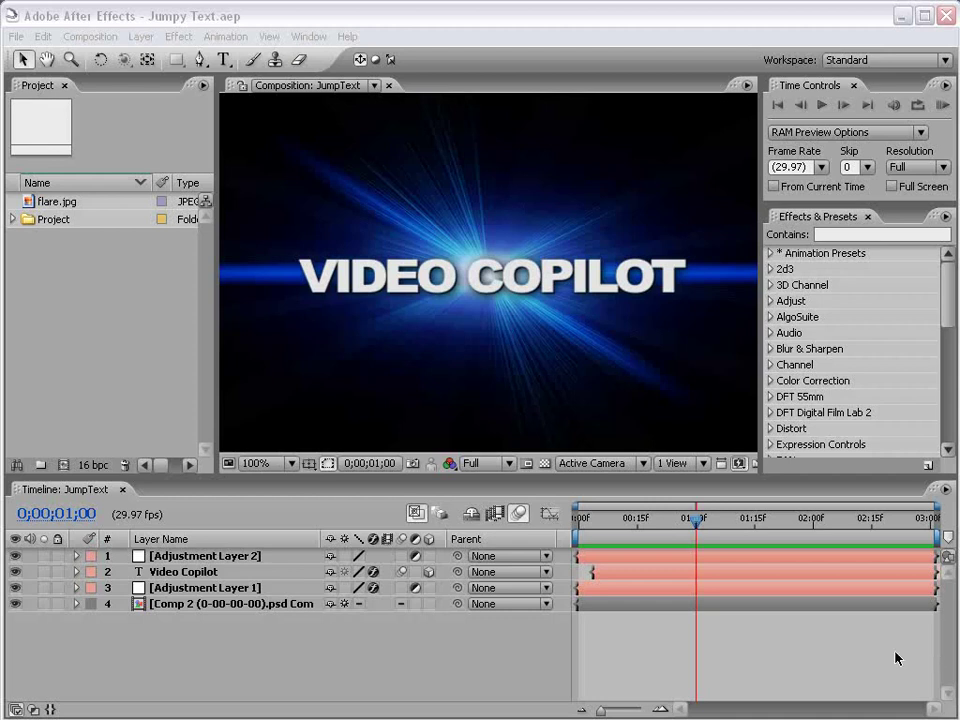
Preview the JumpText animation, and solo its Video Copilot text layer to play that layer's motion on its own
{"action": "left_click", "coordinate": [645, 643]}
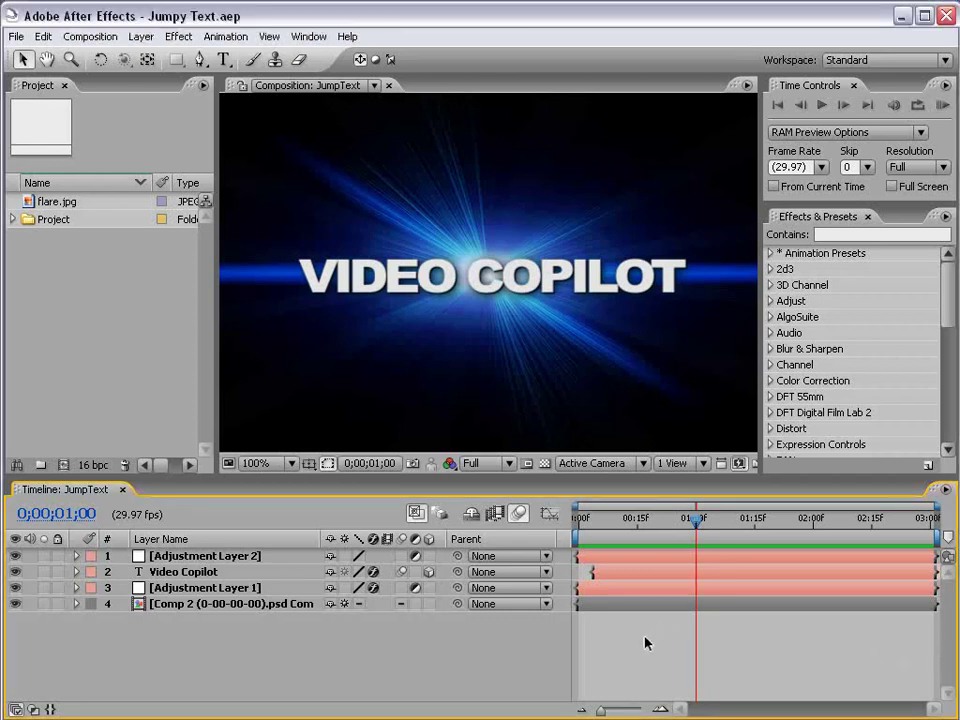
{"action": "key", "text": "KP_0"}
{"action": "left_click_drag", "start_coordinate": [578, 519], "coordinate": [649, 522]}
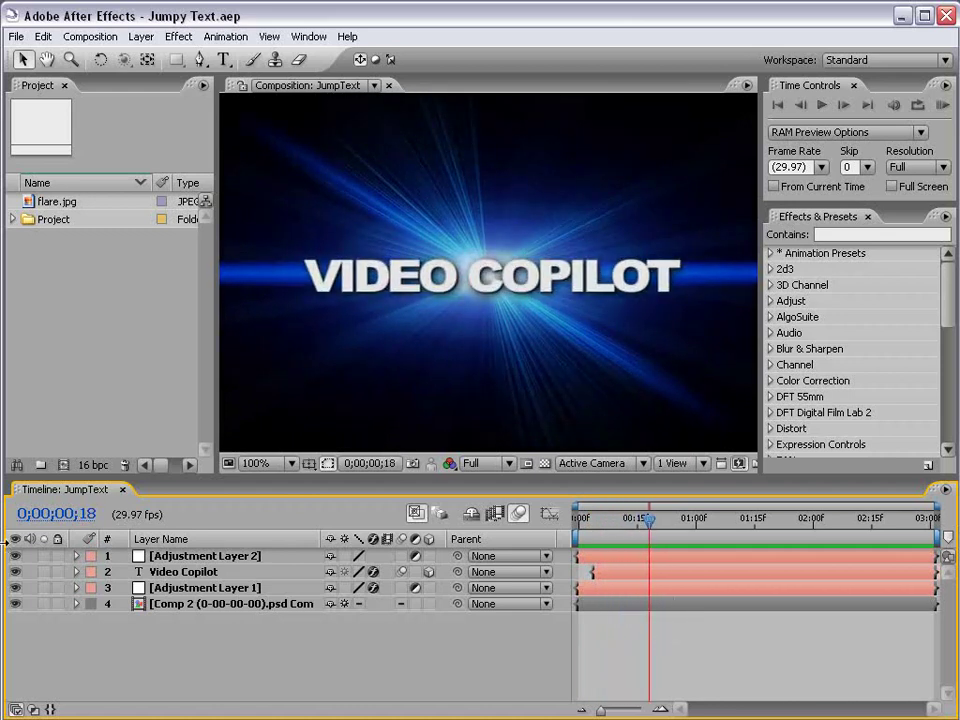
{"action": "left_click", "coordinate": [43, 571]}
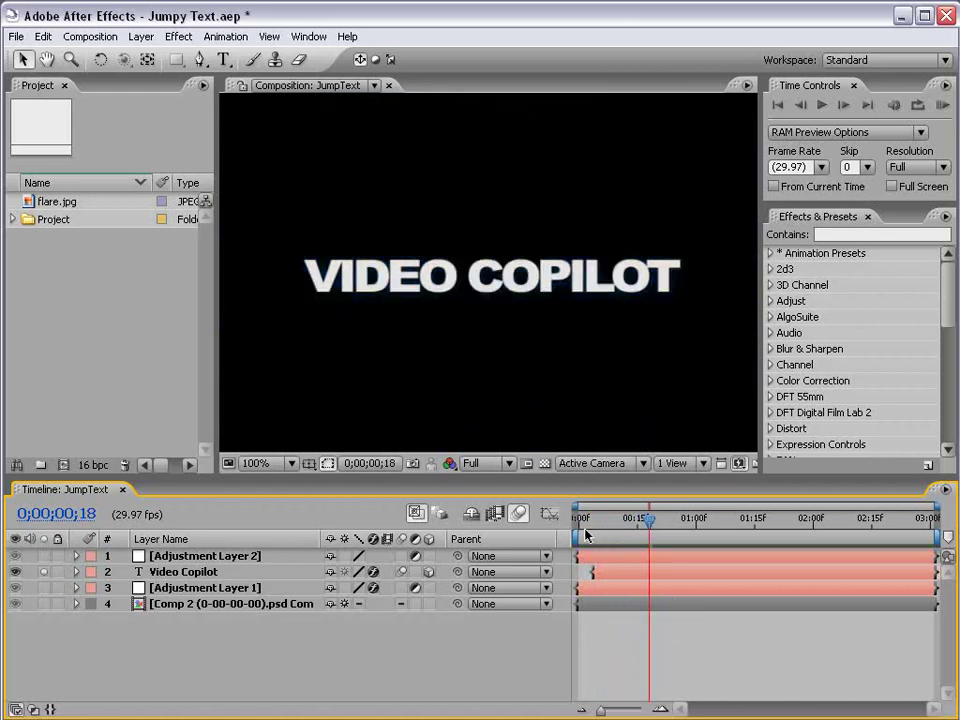
{"action": "mouse_move", "coordinate": [588, 520]}
{"action": "left_mouse_down"}
{"action": "mouse_move", "coordinate": [641, 526]}
{"action": "mouse_move", "coordinate": [584, 526]}
{"action": "left_mouse_up"}
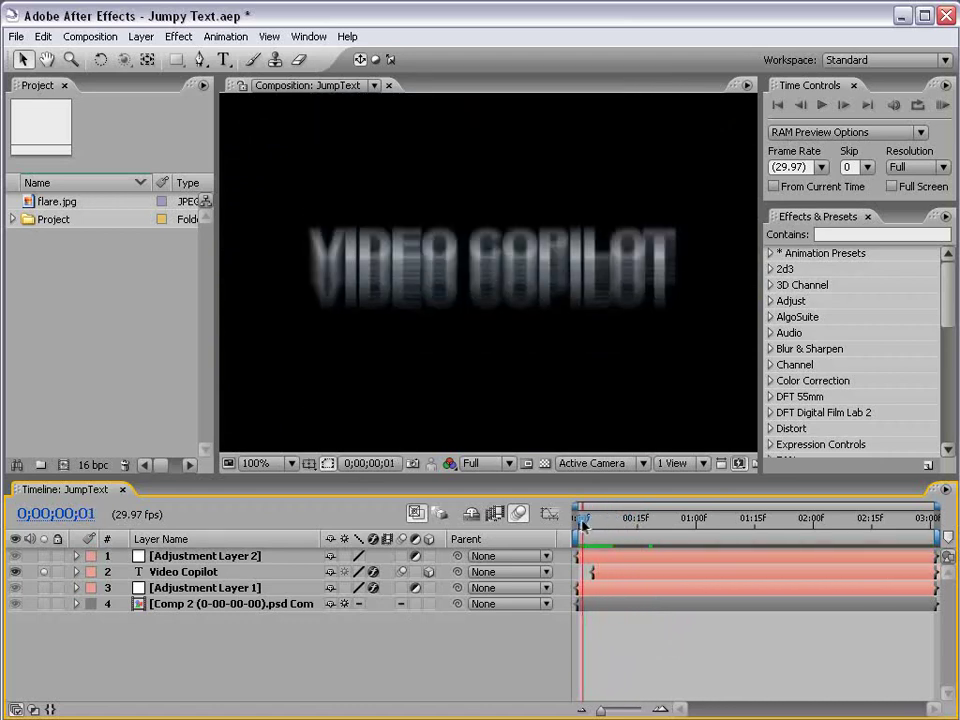
{"action": "key", "text": "KP_0"}
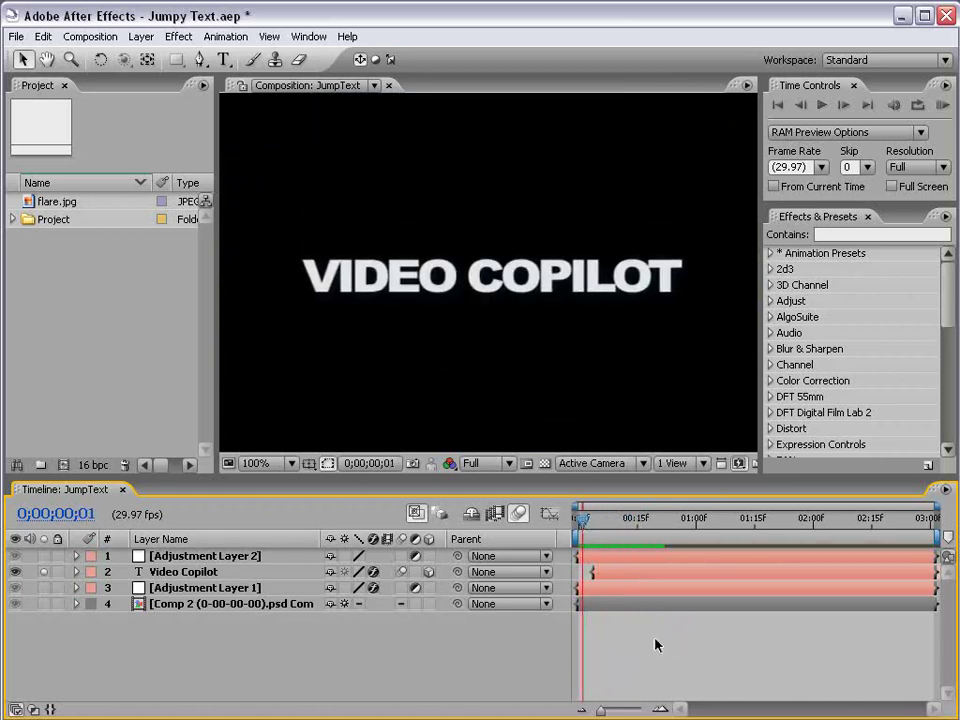
Create a new NTSC DV composition, 720 x 480, with a duration of 0;00;05;00
{"action": "left_click", "coordinate": [90, 36]}
{"action": "left_click", "coordinate": [96, 58]}
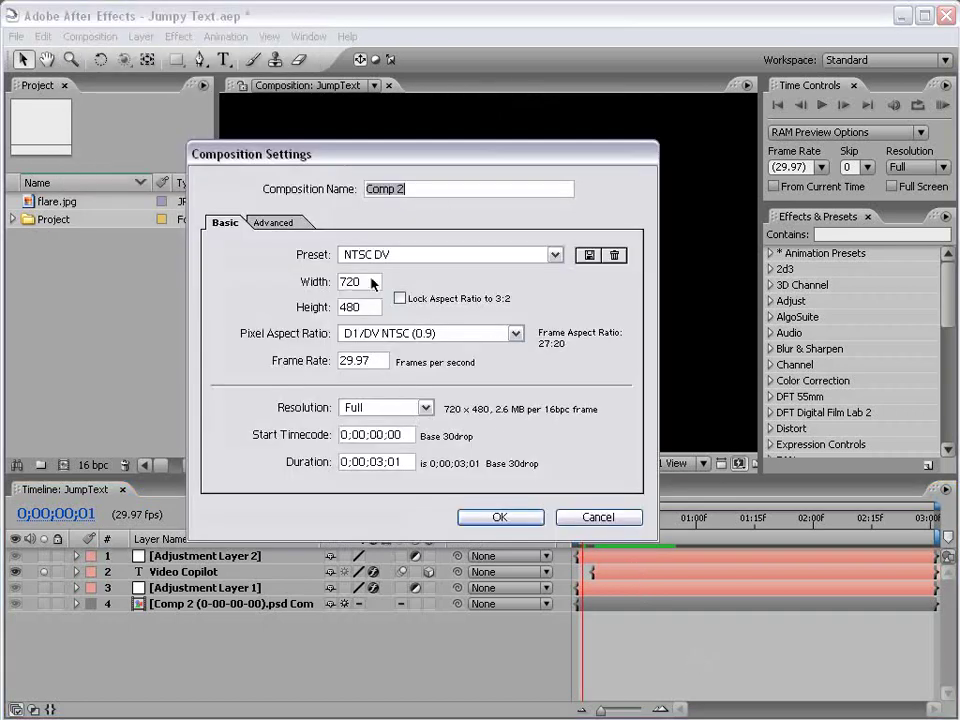
{"action": "left_click", "coordinate": [378, 462]}
{"action": "mouse_move", "coordinate": [384, 462]}
{"action": "left_mouse_down"}
{"action": "mouse_move", "coordinate": [375, 462]}
{"action": "mouse_move", "coordinate": [397, 462]}
{"action": "left_mouse_up"}
{"action": "type", "text": "5"}
{"action": "type", "text": "0"}
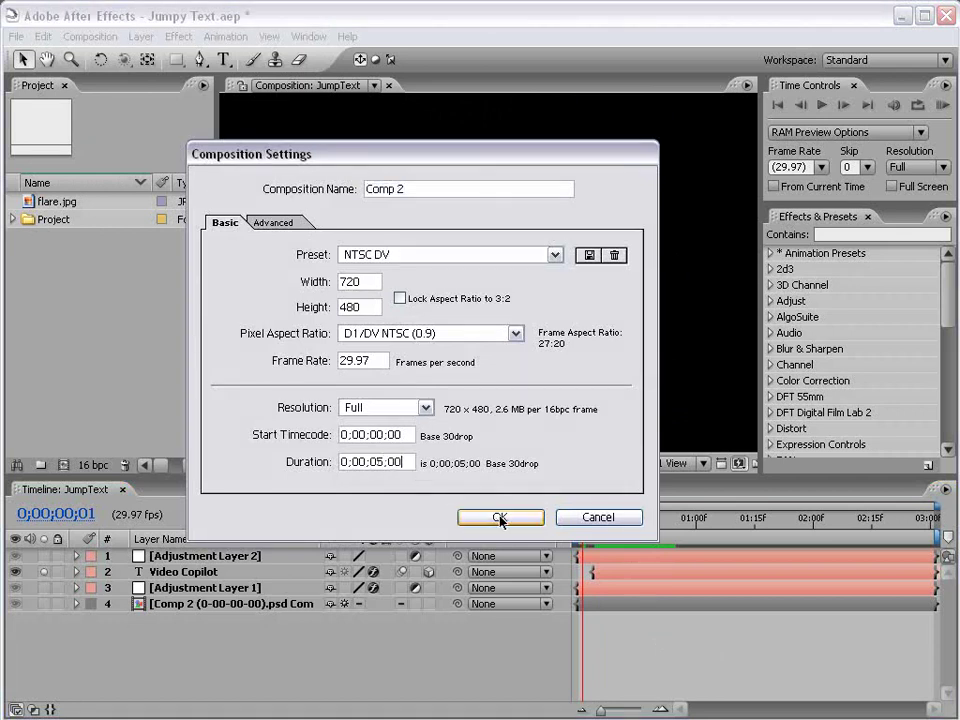
{"action": "left_click", "coordinate": [499, 516]}
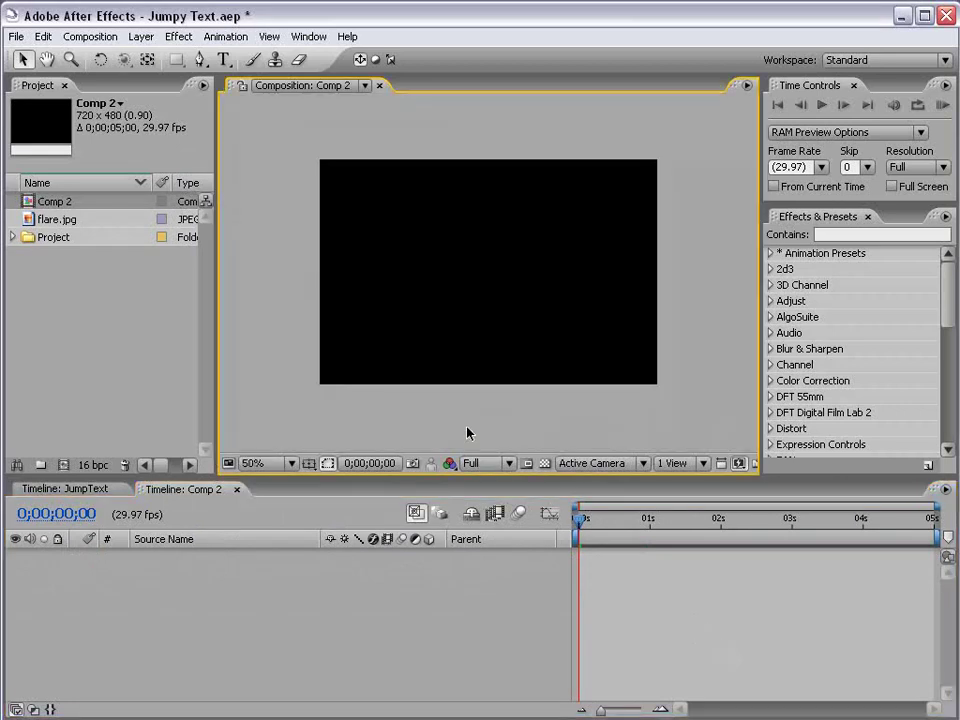
Add a text layer reading "VIDEO COPILOT" to the new composition and view it at 100%
{"action": "left_click", "coordinate": [224, 59]}
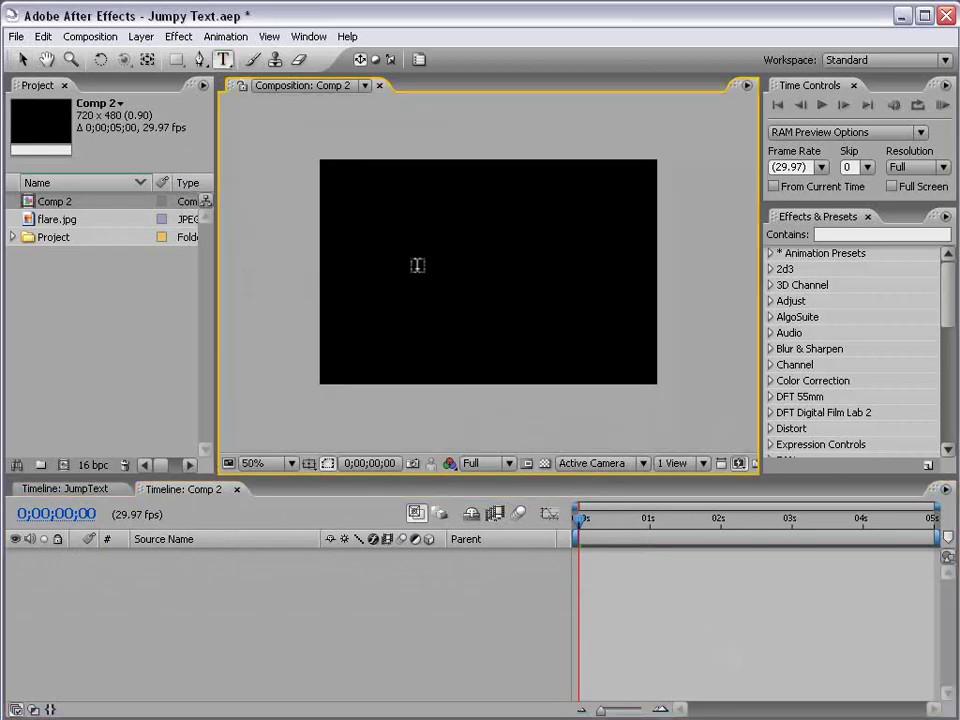
{"action": "left_click", "coordinate": [398, 272]}
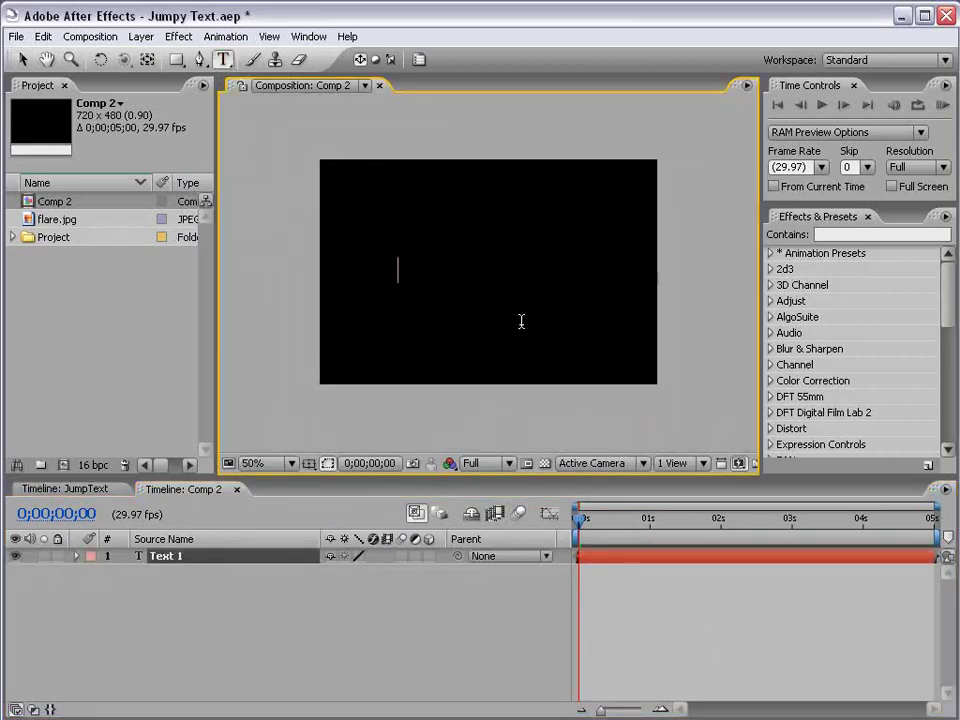
{"action": "type", "text": "VIDEO COPILOT"}
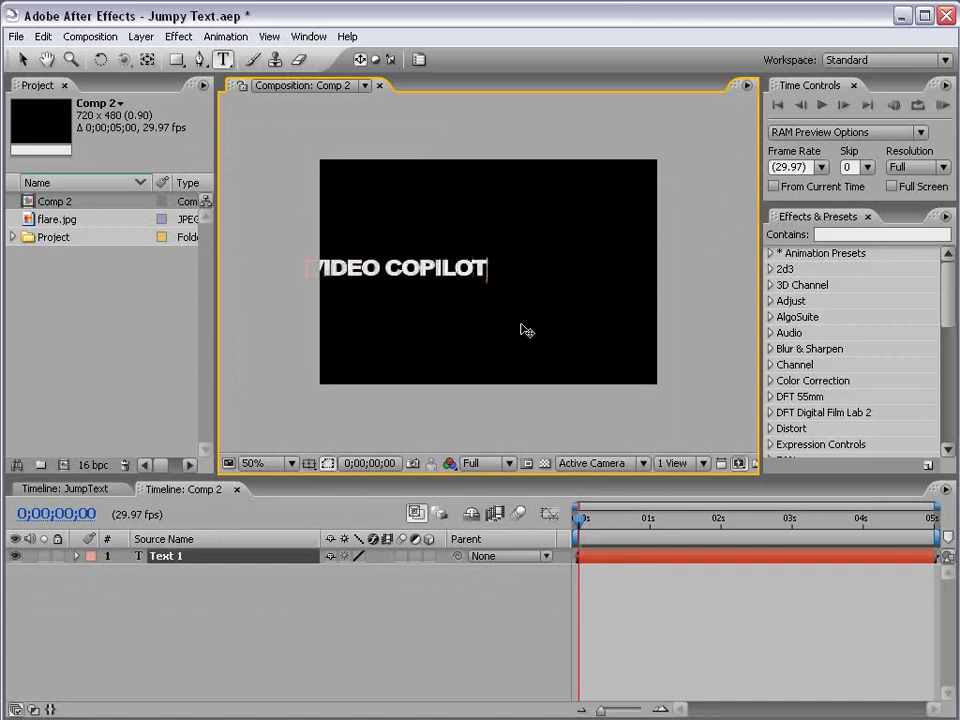
{"action": "left_click", "coordinate": [22, 59]}
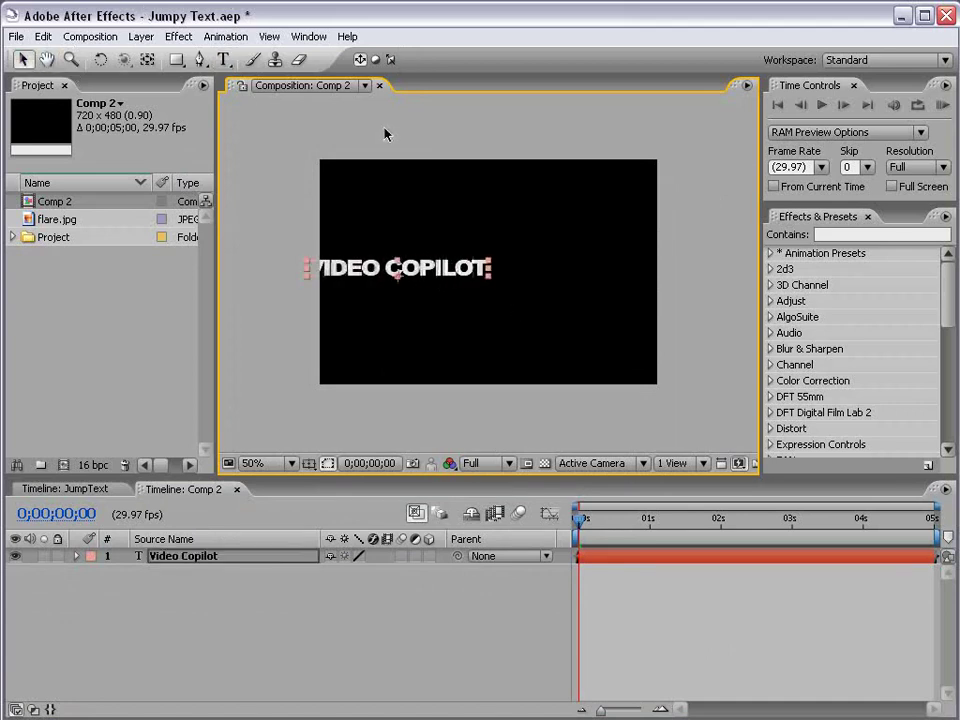
{"action": "key", "text": "slash"}
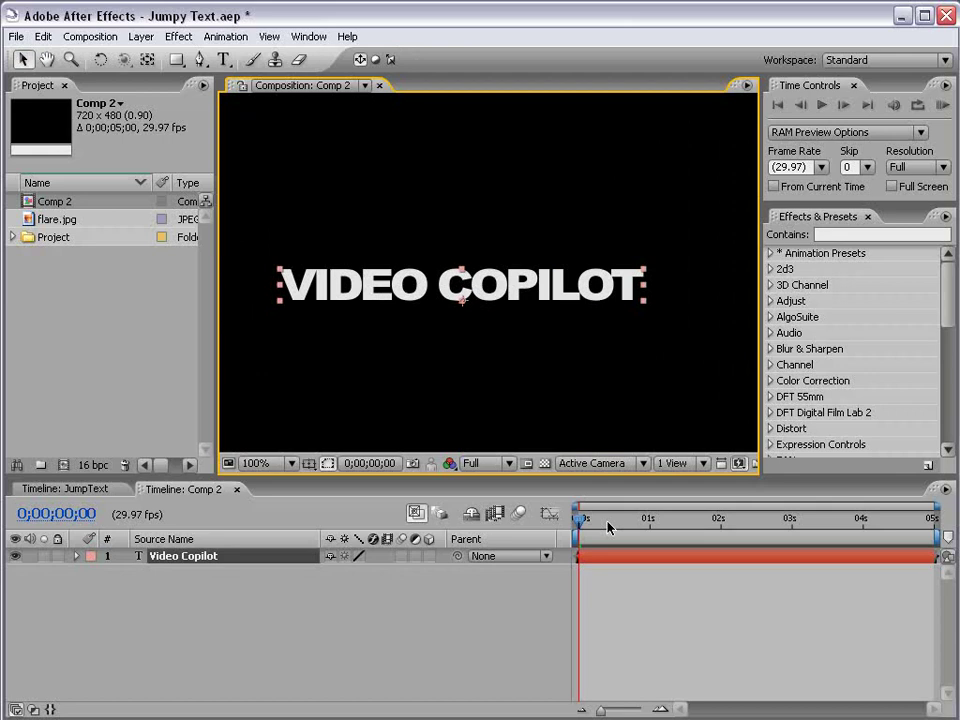
{"action": "left_click", "coordinate": [707, 596]}
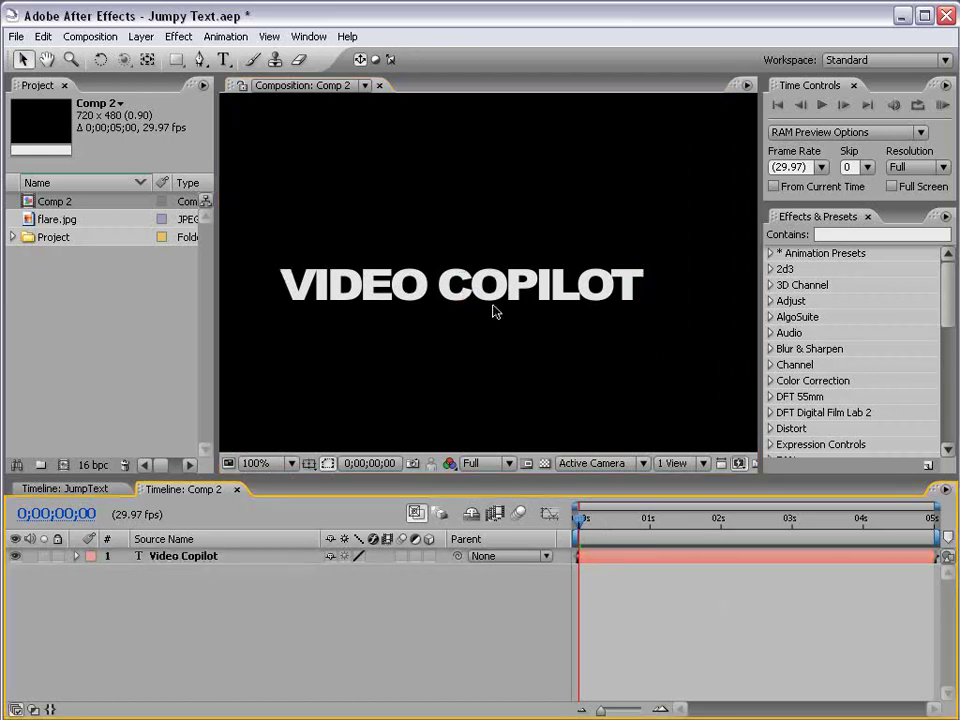
Centre the VIDEO COPILOT text in the frame, checking its placement against the title-safe guides
{"action": "key", "text": "comma"}
{"action": "left_click_drag", "start_coordinate": [494, 281], "coordinate": [509, 275]}
{"action": "left_click", "coordinate": [493, 340]}
{"action": "key", "text": "period"}
{"action": "key", "text": "comma"}
{"action": "left_click", "coordinate": [490, 280]}
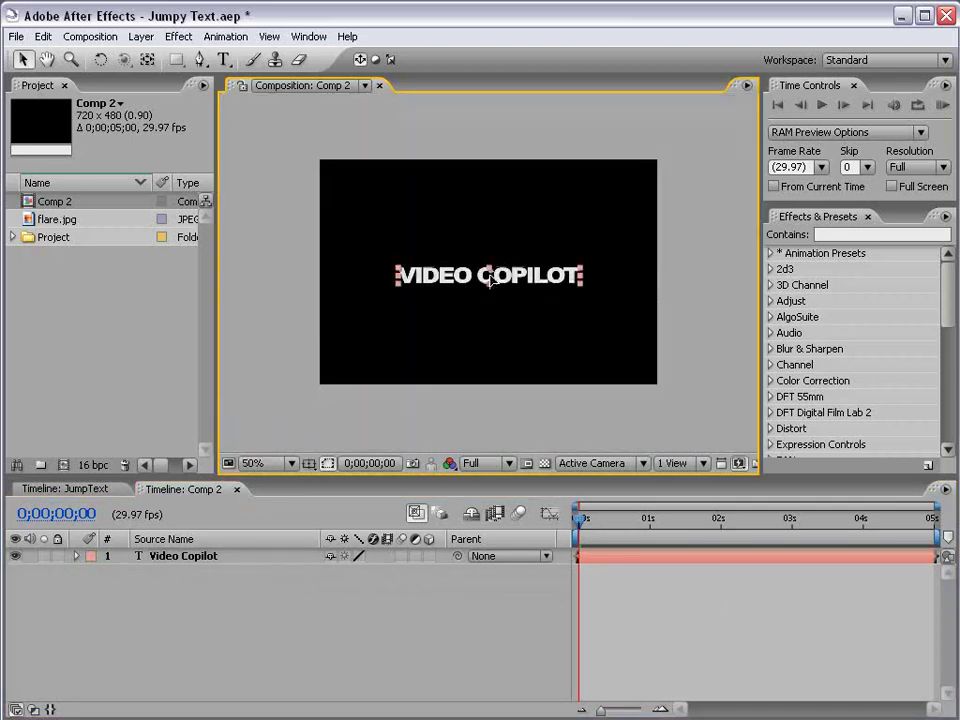
{"action": "key", "text": "apostrophe"}
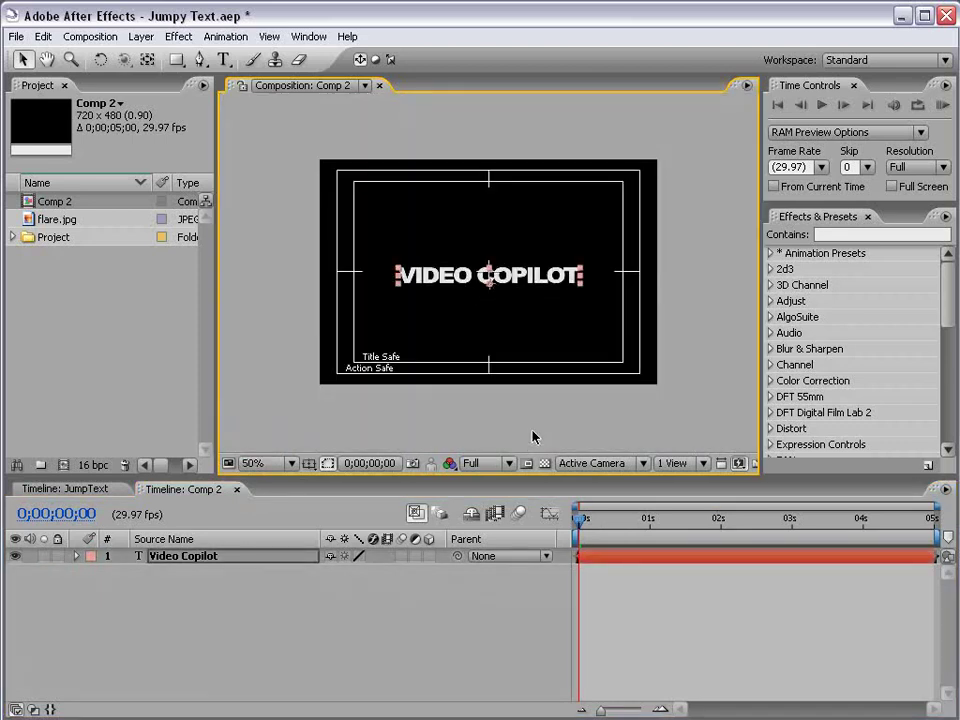
{"action": "key", "text": "period"}
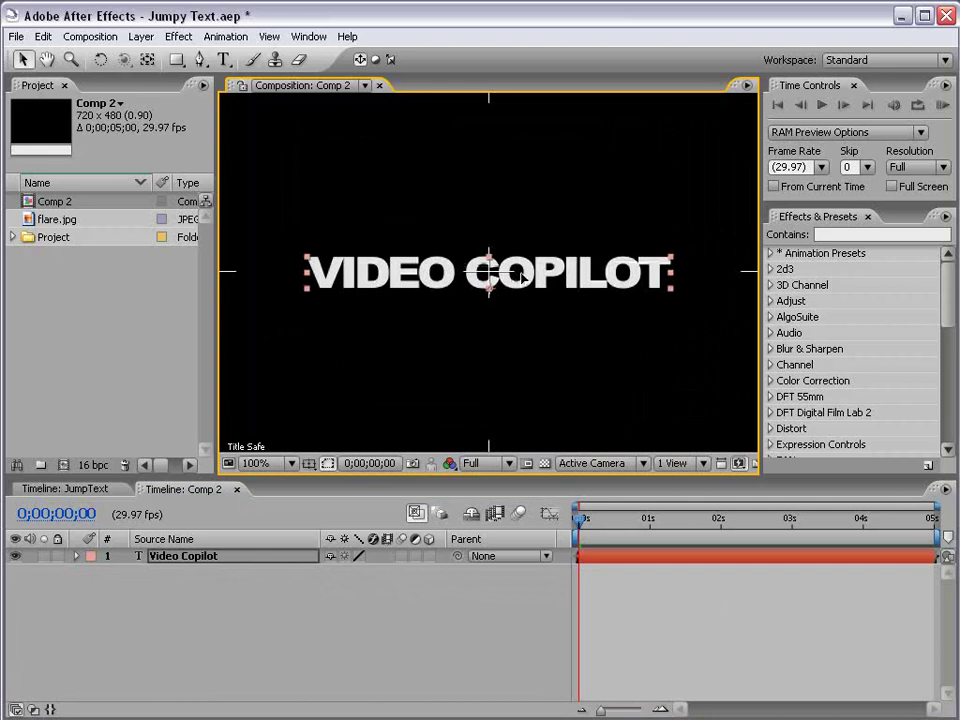
{"action": "key", "text": "apostrophe"}
Make the Video Copilot layer 3D and reveal its Position property
{"action": "left_click", "coordinate": [600, 560]}
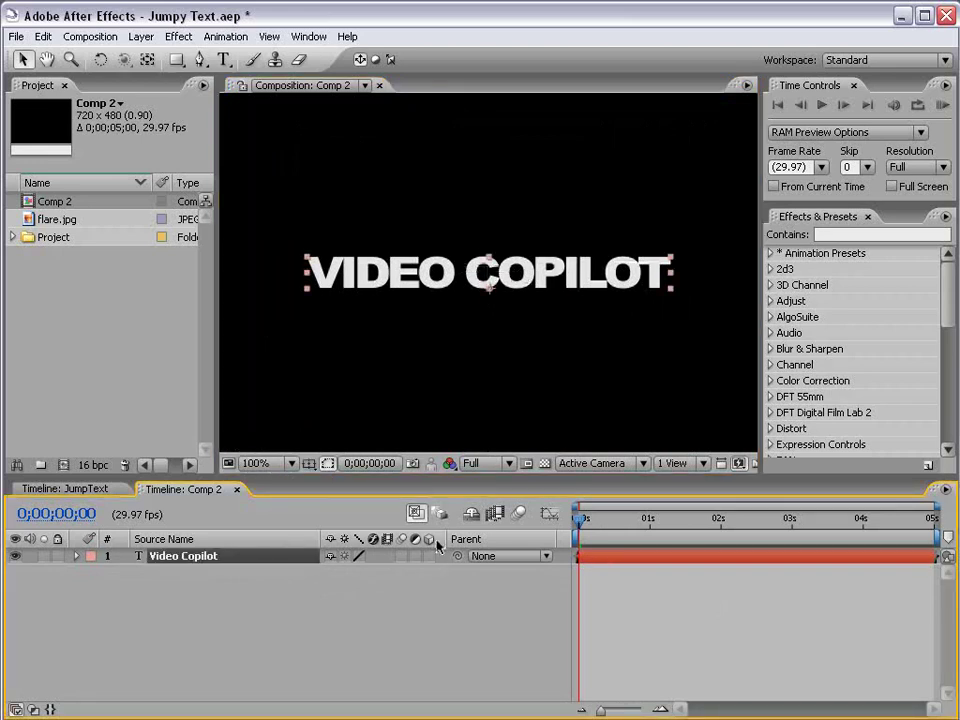
{"action": "left_click", "coordinate": [428, 556]}
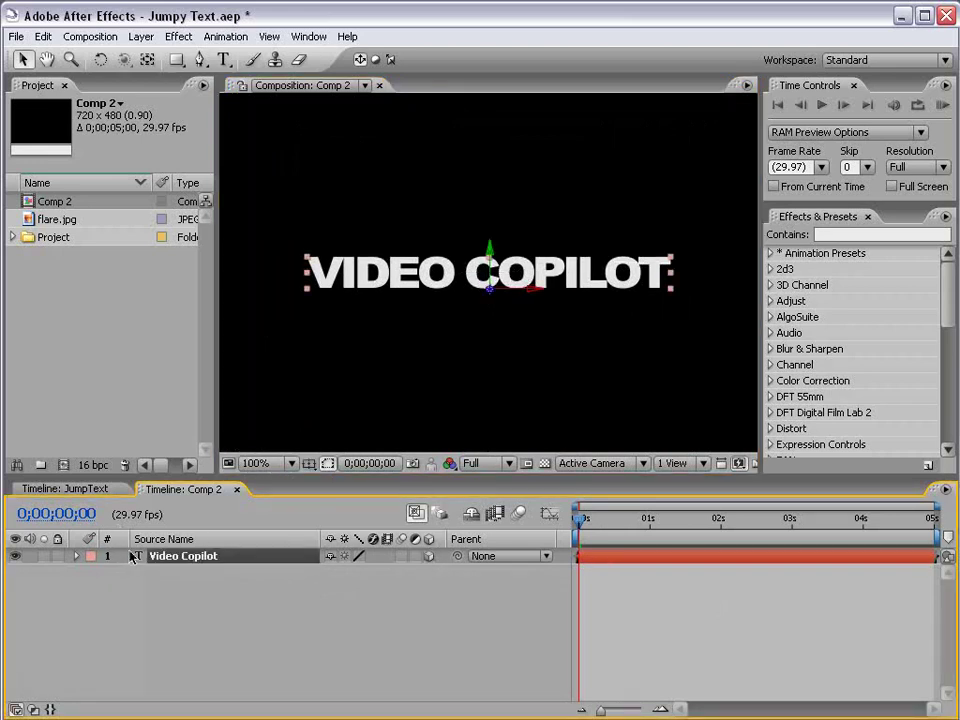
{"action": "key", "text": "p"}
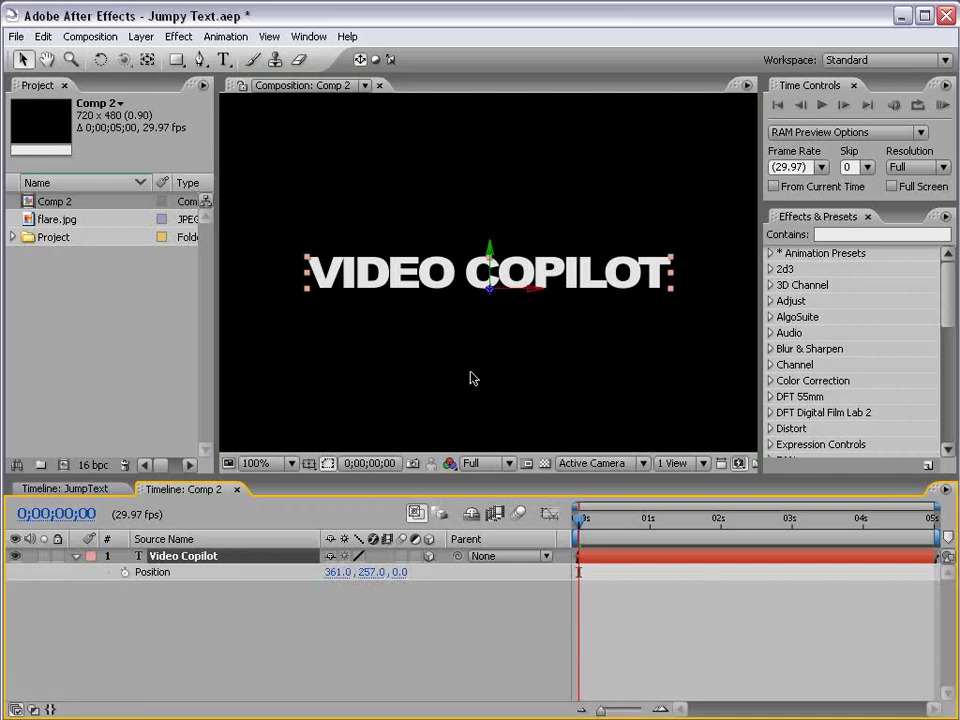
Add the expression wiggle(5,200) to the Video Copilot layer's Position
{"action": "left_click", "coordinate": [124, 576], "text": "alt"}
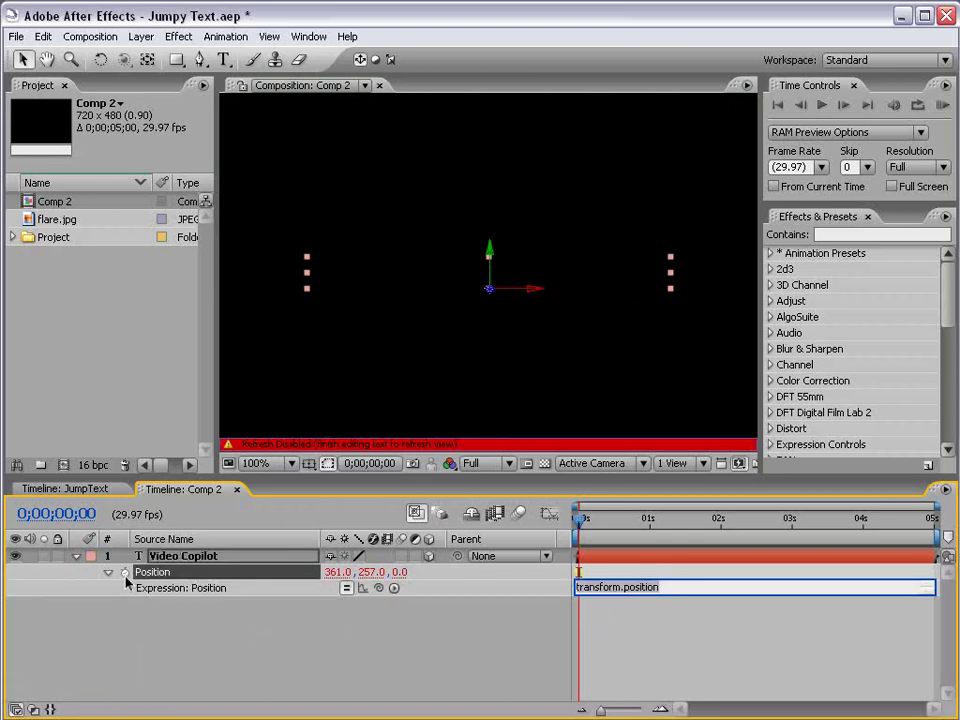
{"action": "left_click", "coordinate": [551, 606]}
{"action": "left_click", "coordinate": [665, 587]}
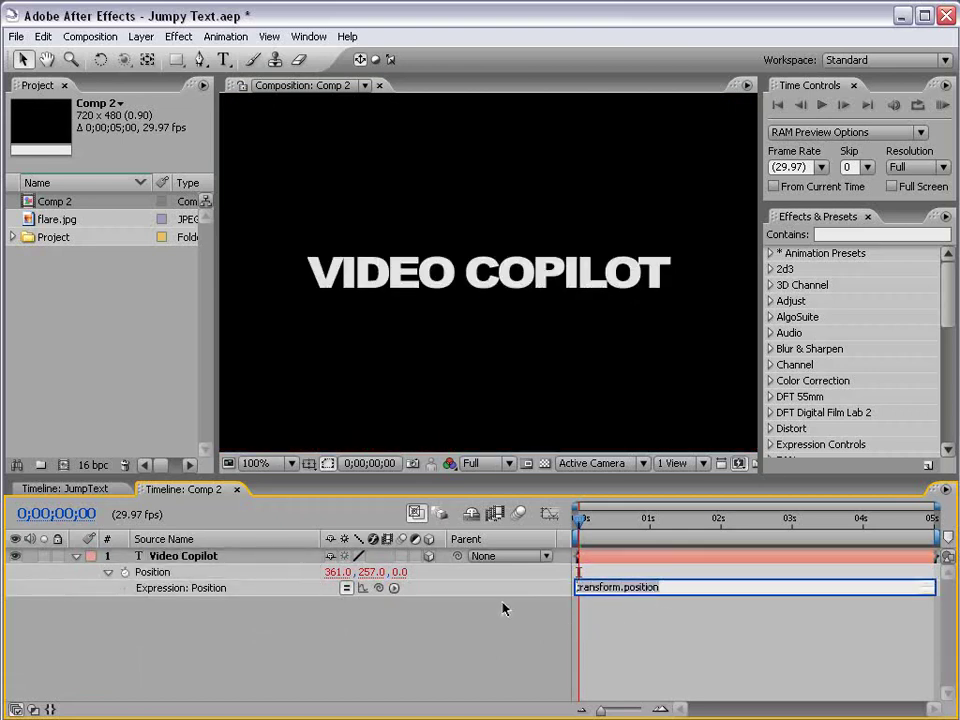
{"action": "key", "text": "BackSpace"}
{"action": "type", "text": "wiggle("}
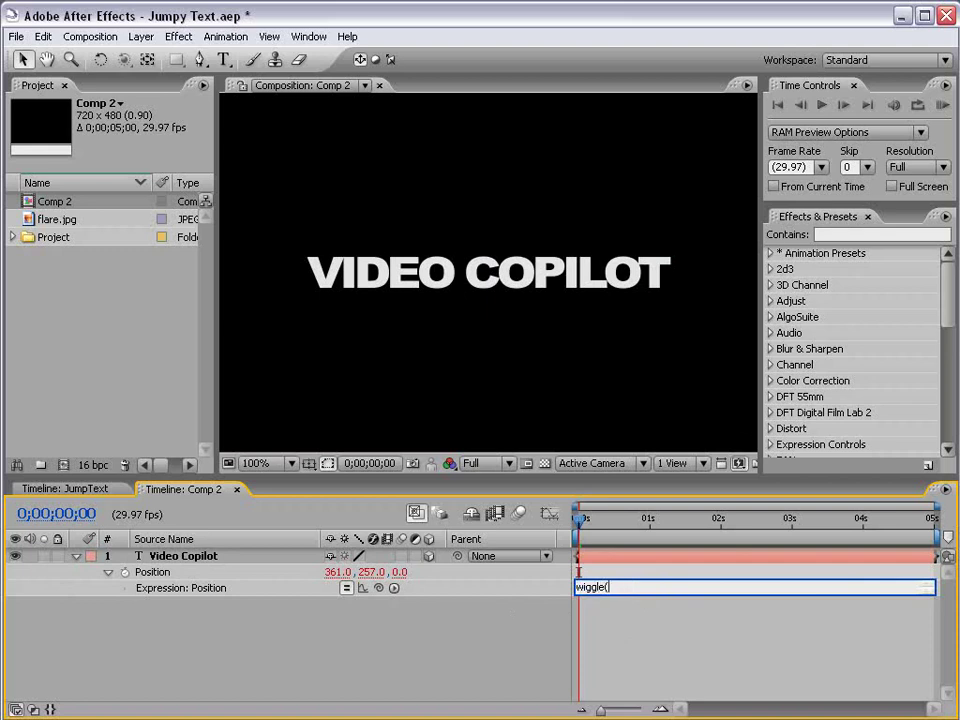
{"action": "type", "text": "5,200"}
{"action": "left_click", "coordinate": [624, 616]}
{"action": "scroll", "coordinate": [471, 302], "scroll_direction": "down", "scroll_amount": 1}
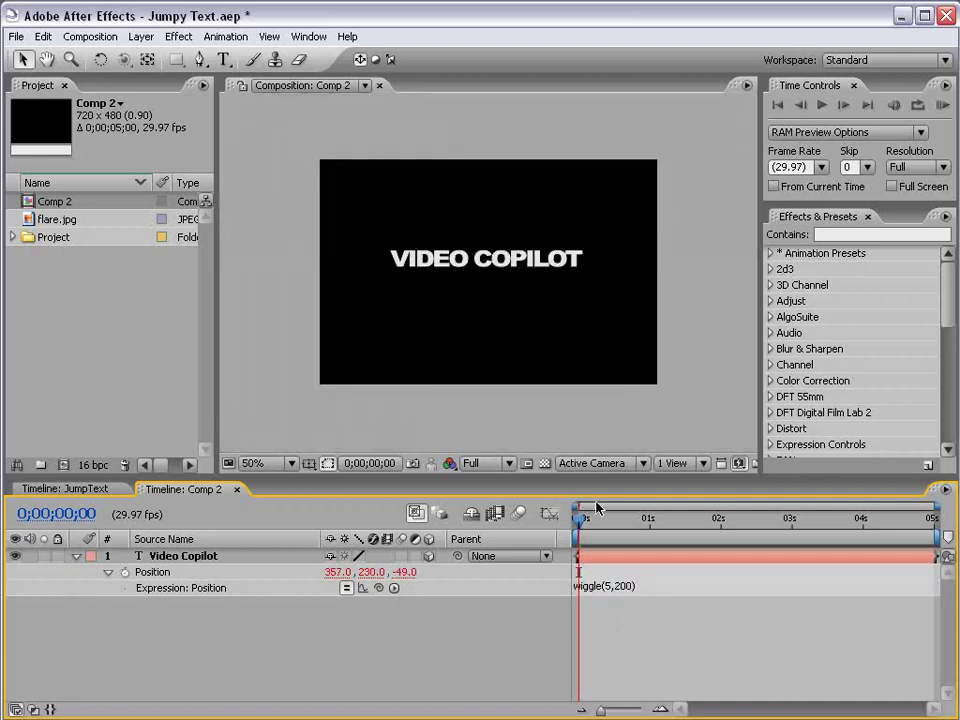
Preview the wiggling text motion and check the text's placement at 0;00;02;26
{"action": "left_click_drag", "start_coordinate": [580, 519], "coordinate": [619, 521]}
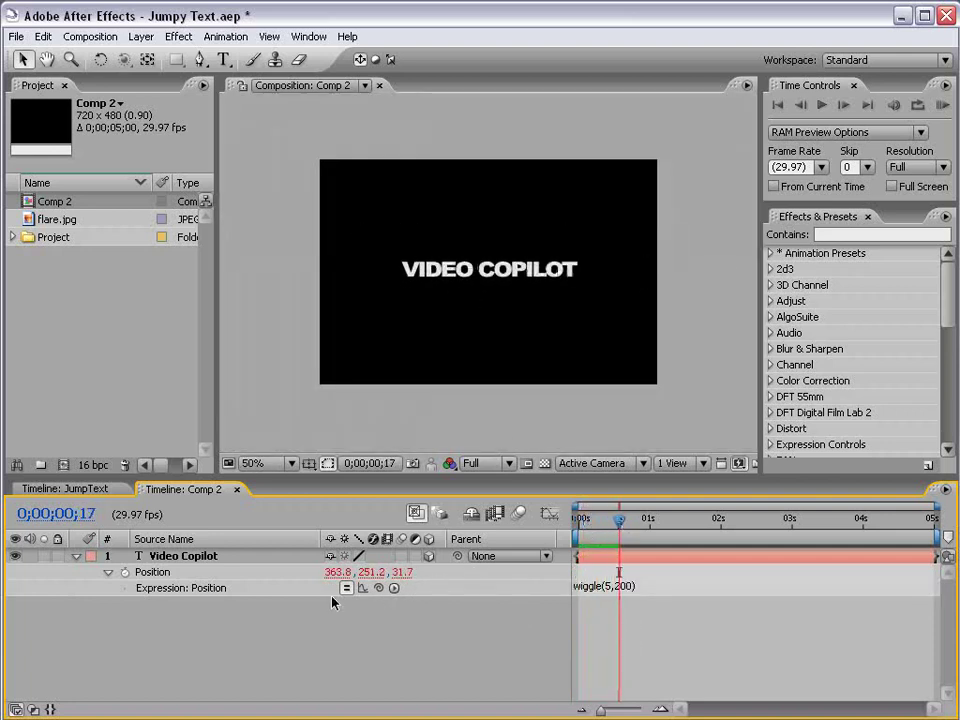
{"action": "key", "text": "KP_0"}
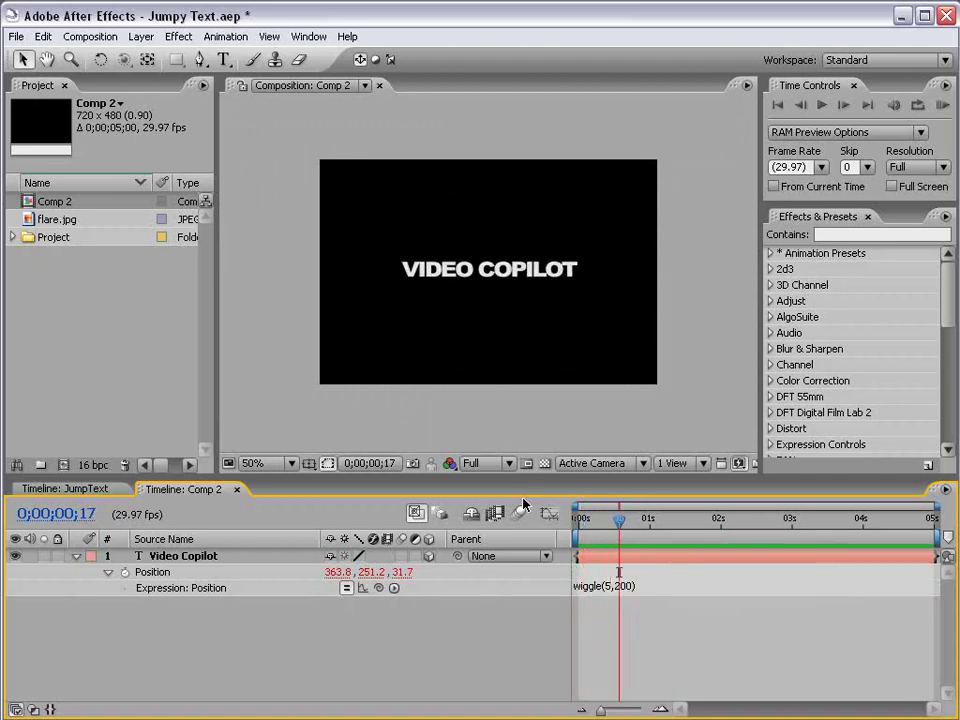
{"action": "left_click", "coordinate": [782, 518]}
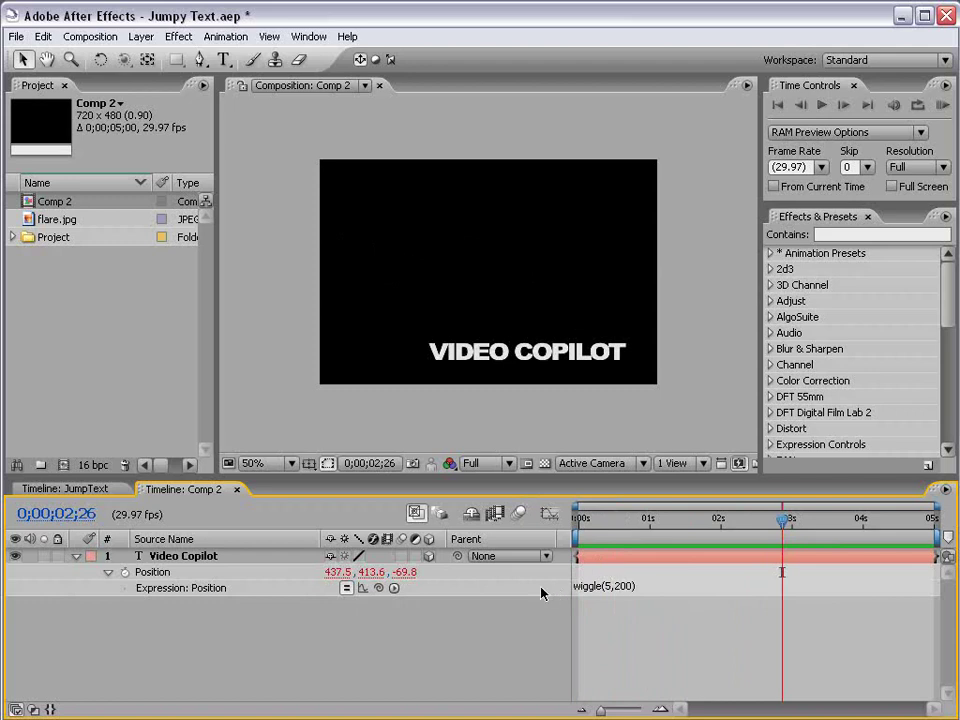
Remove the wiggle expression from the Video Copilot layer's Position
{"action": "left_click", "coordinate": [609, 588]}
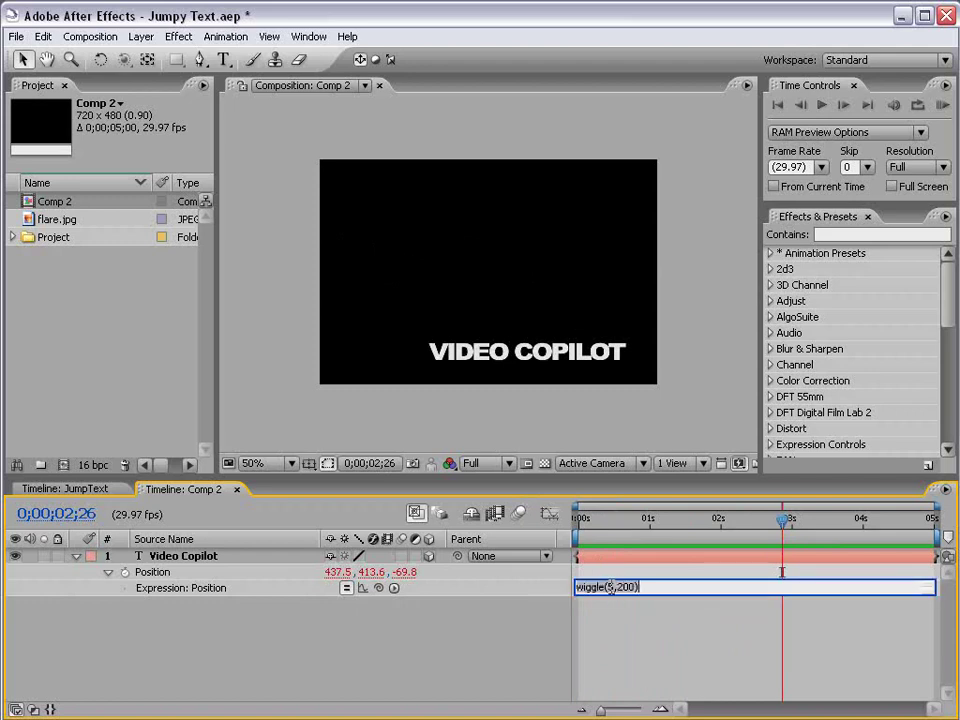
{"action": "left_click", "coordinate": [597, 595]}
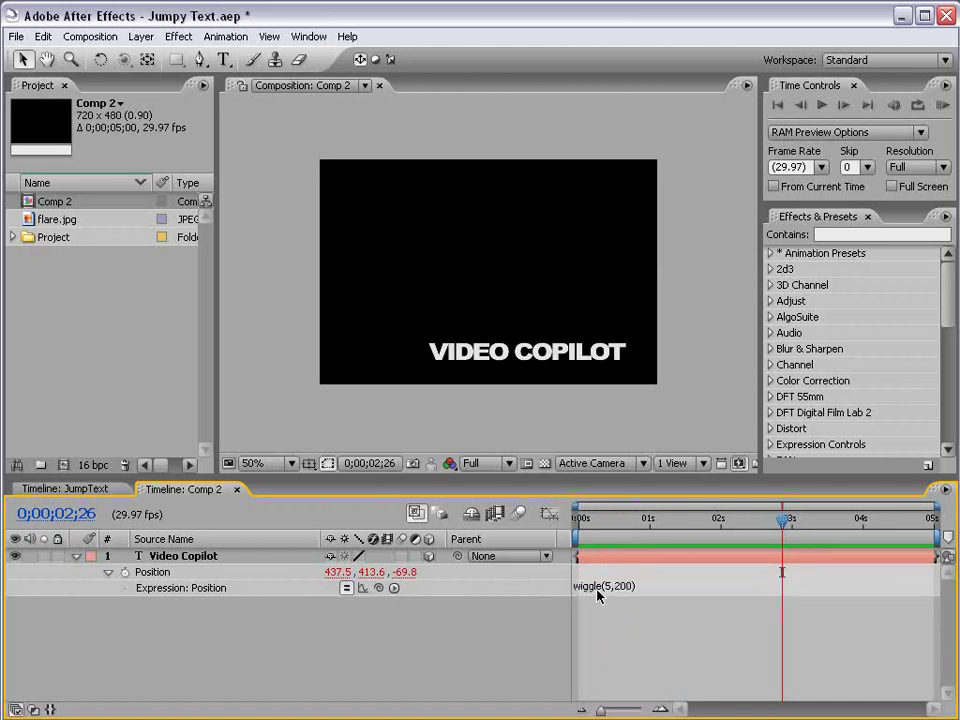
{"action": "left_click", "coordinate": [597, 590]}
{"action": "key", "text": "ctrl+a"}
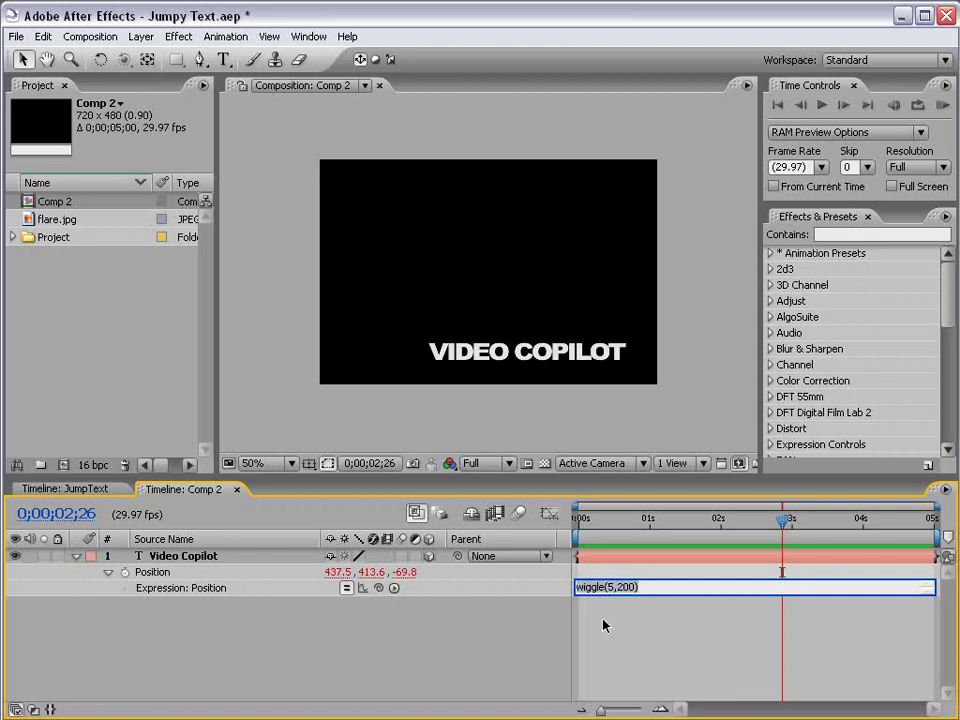
{"action": "key", "text": "Delete"}
{"action": "left_click", "coordinate": [590, 633]}
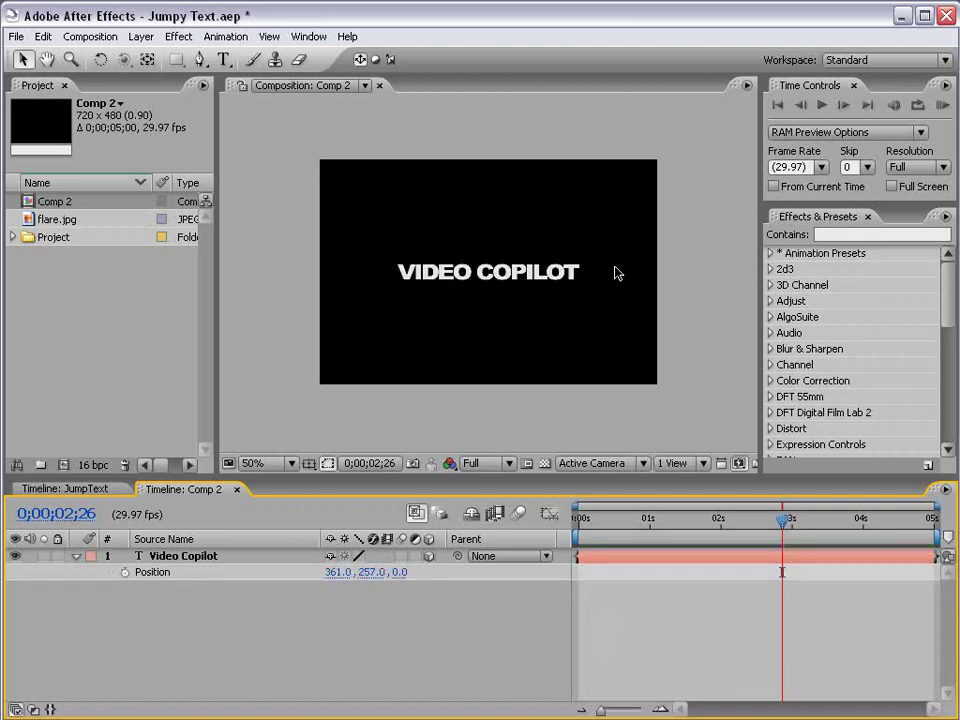
Find the Separate XYZ Position preset, apply it to the Video Copilot layer, and widen the effect settings area
{"action": "left_click", "coordinate": [826, 234]}
{"action": "type", "text": "separ"}
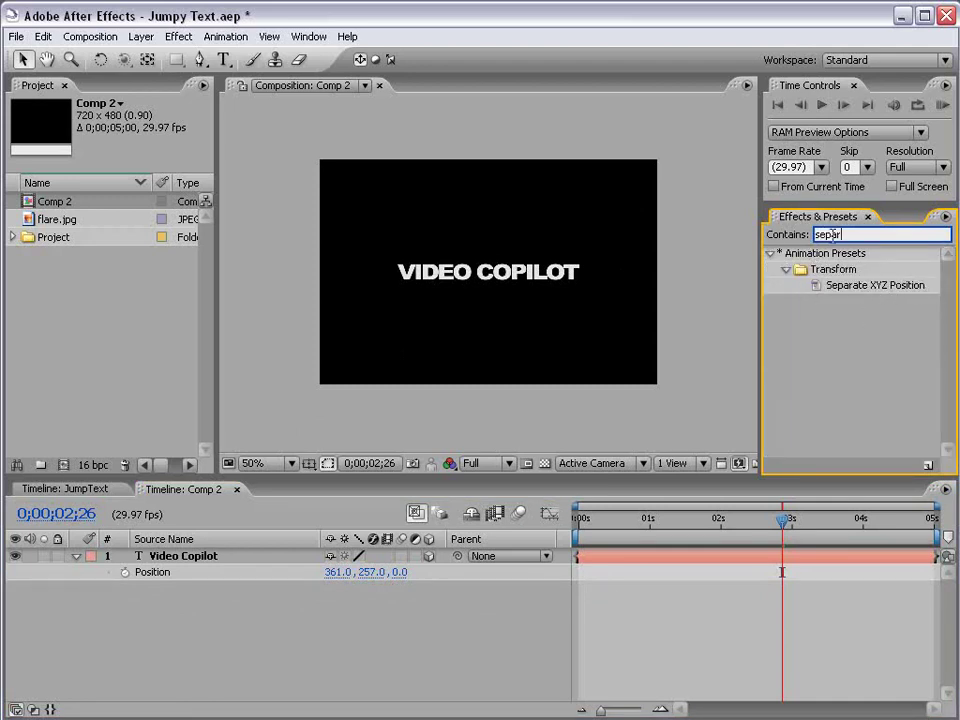
{"action": "left_click", "coordinate": [846, 289]}
{"action": "left_click_drag", "start_coordinate": [846, 289], "coordinate": [187, 562]}
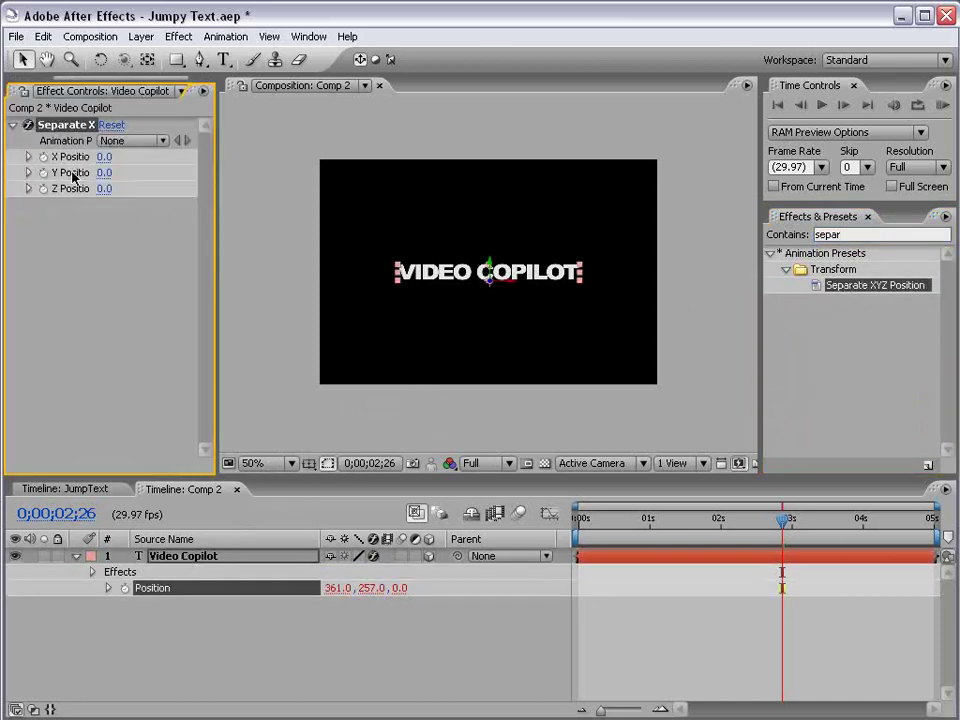
{"action": "left_click_drag", "start_coordinate": [216, 163], "coordinate": [286, 164]}
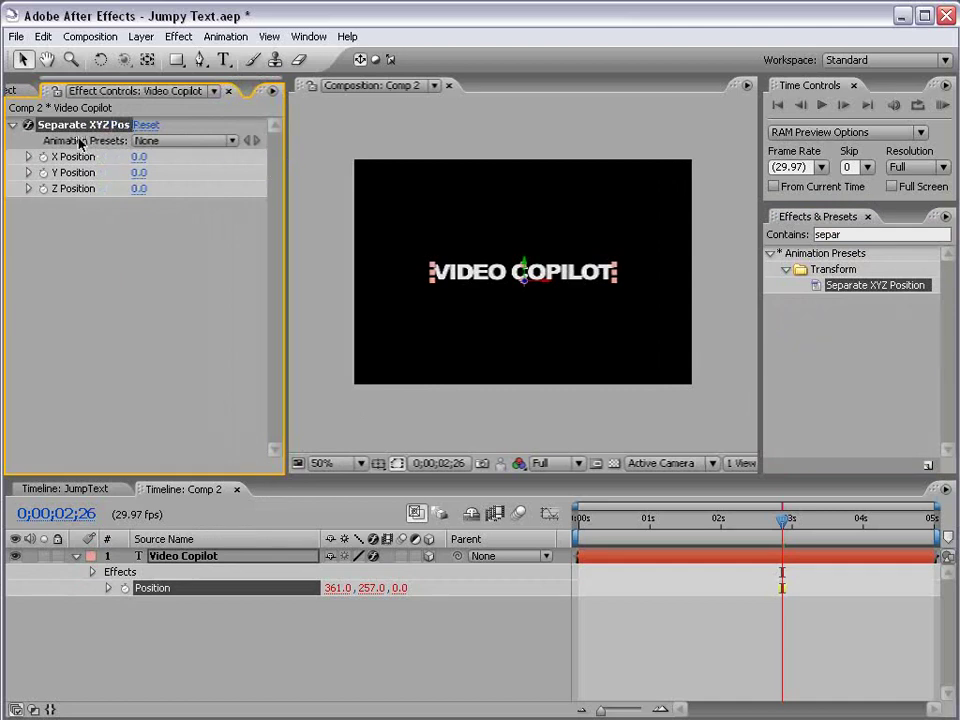
{"action": "left_click", "coordinate": [174, 611]}
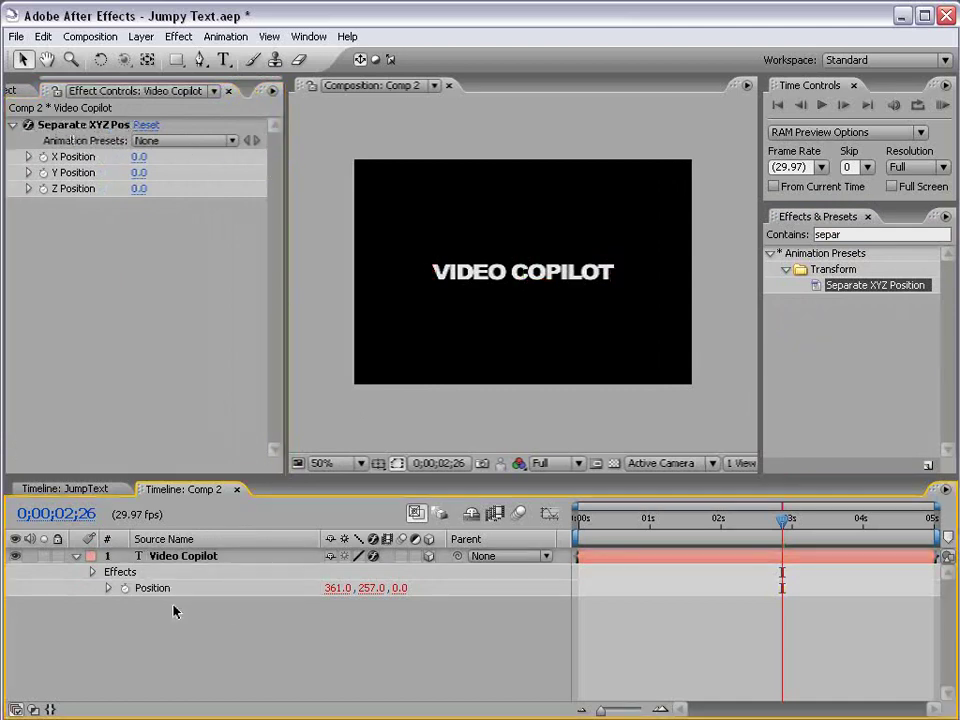
Show the Video Copilot layer's Position expression and hide the Parent column so that more of the expression can be read
{"action": "left_click", "coordinate": [109, 588]}
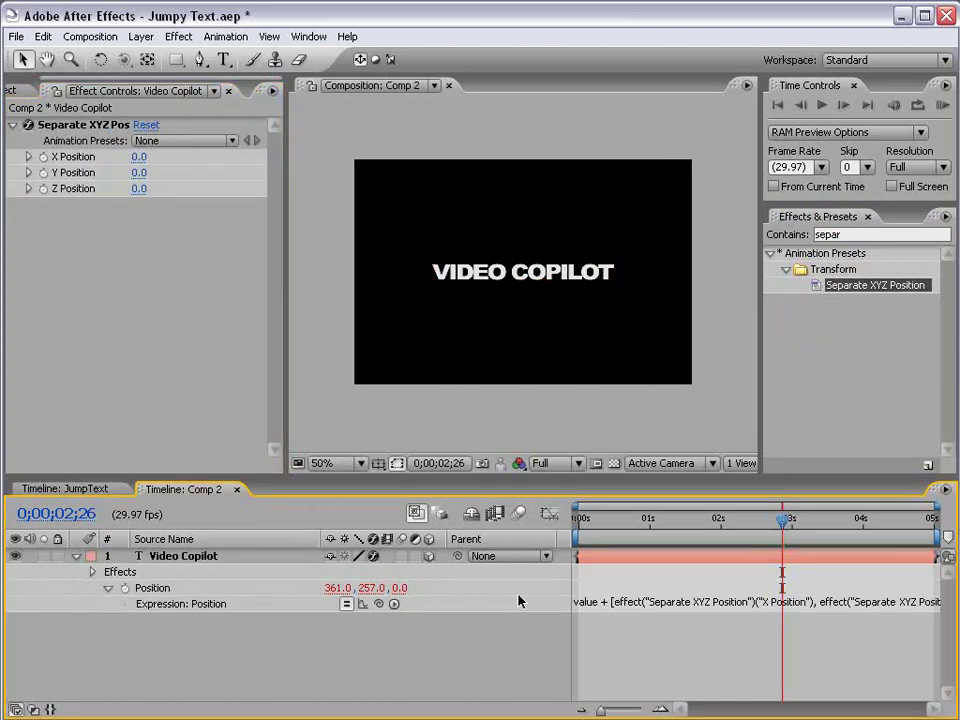
{"action": "right_click", "coordinate": [504, 541]}
{"action": "left_click", "coordinate": [531, 552]}
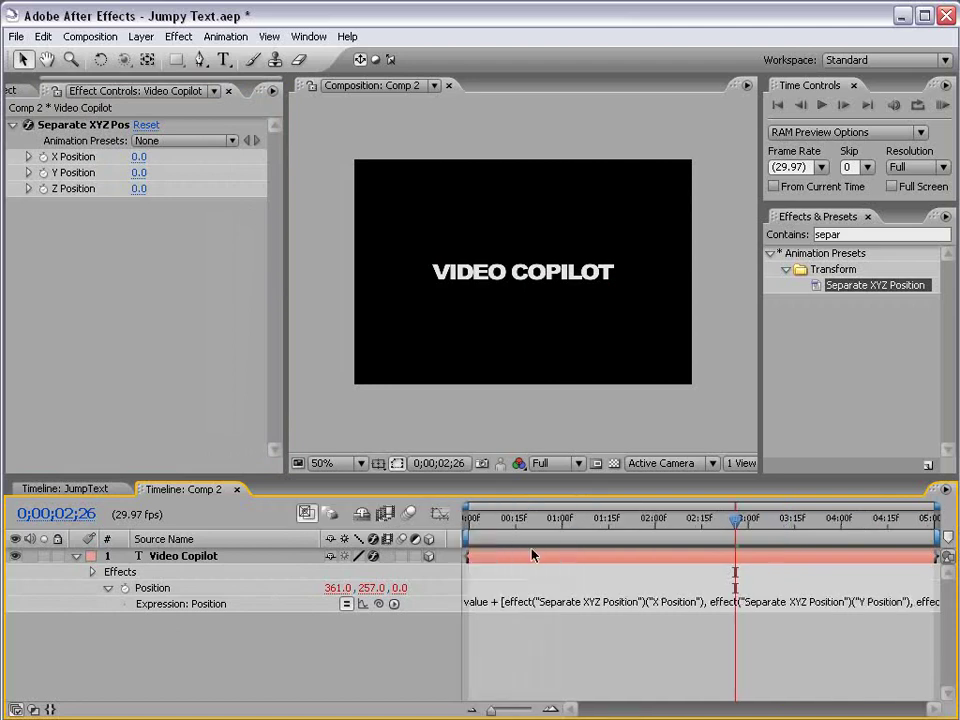
{"action": "left_click", "coordinate": [490, 603]}
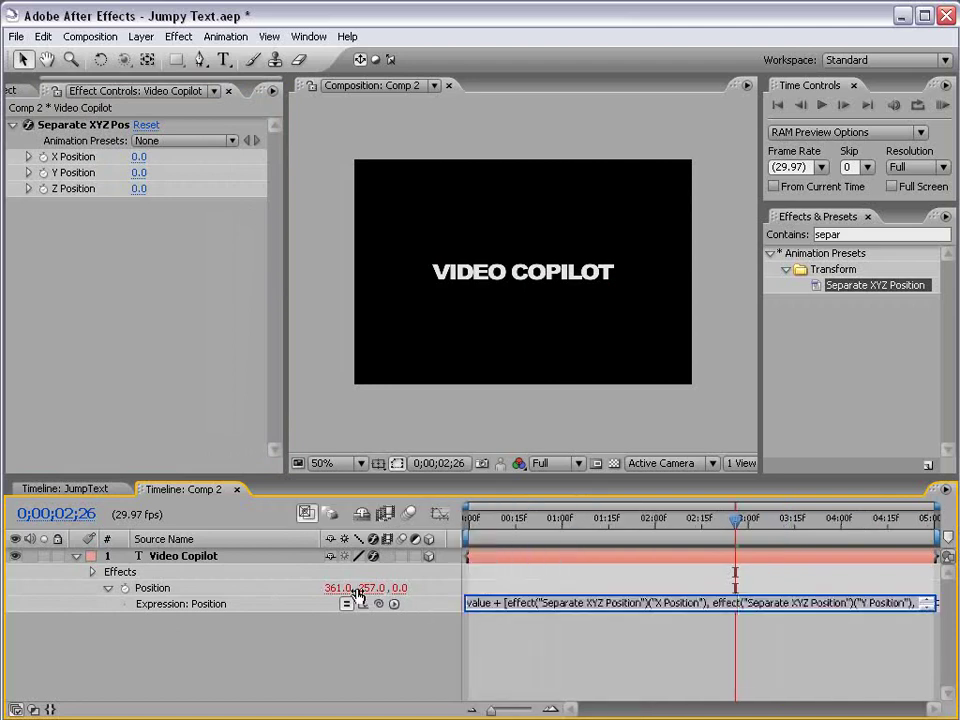
{"action": "left_click", "coordinate": [503, 603]}
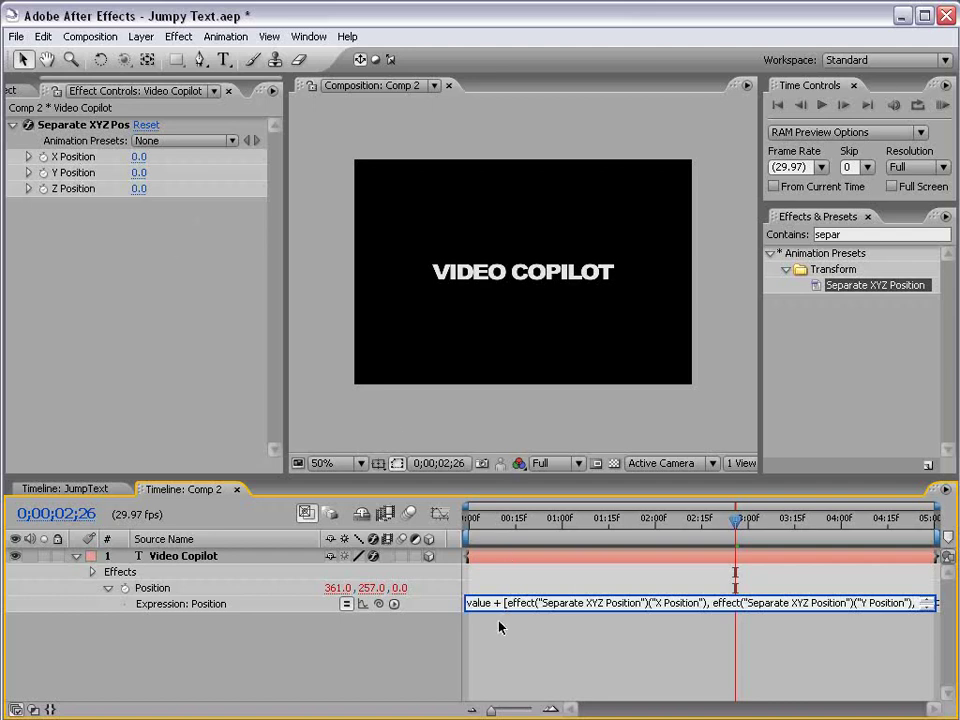
{"action": "left_click", "coordinate": [534, 645]}
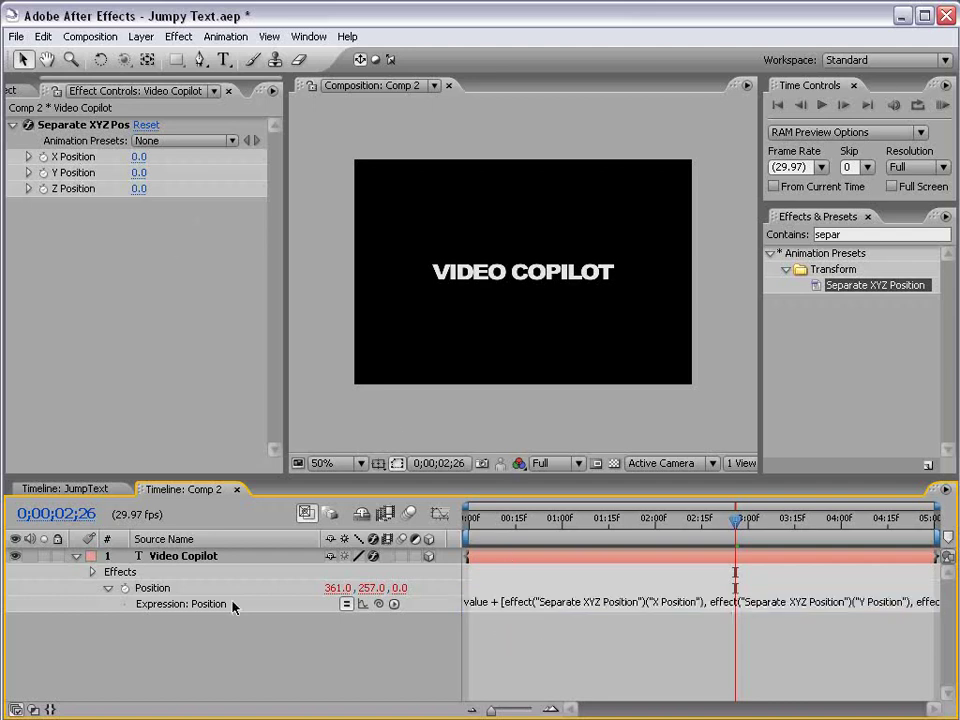
{"action": "left_click", "coordinate": [500, 603]}
{"action": "left_click", "coordinate": [611, 637]}
Add the expression wiggle(5,200) to Y Position in the Separate XYZ Position effect
{"action": "left_click", "coordinate": [200, 174]}
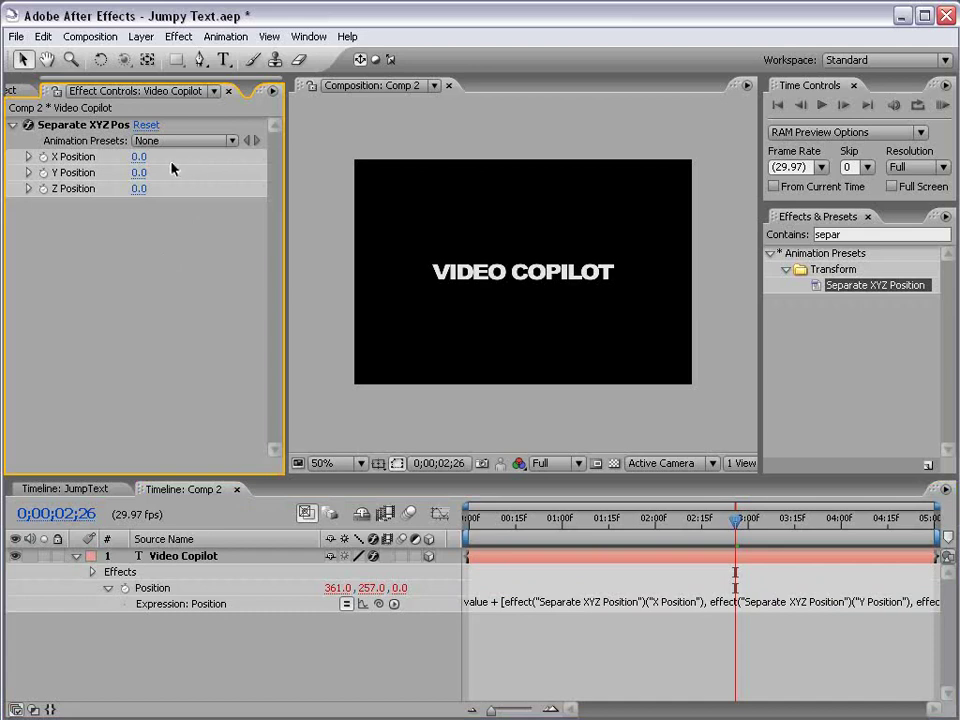
{"action": "left_click_drag", "start_coordinate": [139, 172], "coordinate": [119, 189]}
{"action": "key", "text": "ctrl+z"}
{"action": "left_click", "coordinate": [43, 173], "text": "alt"}
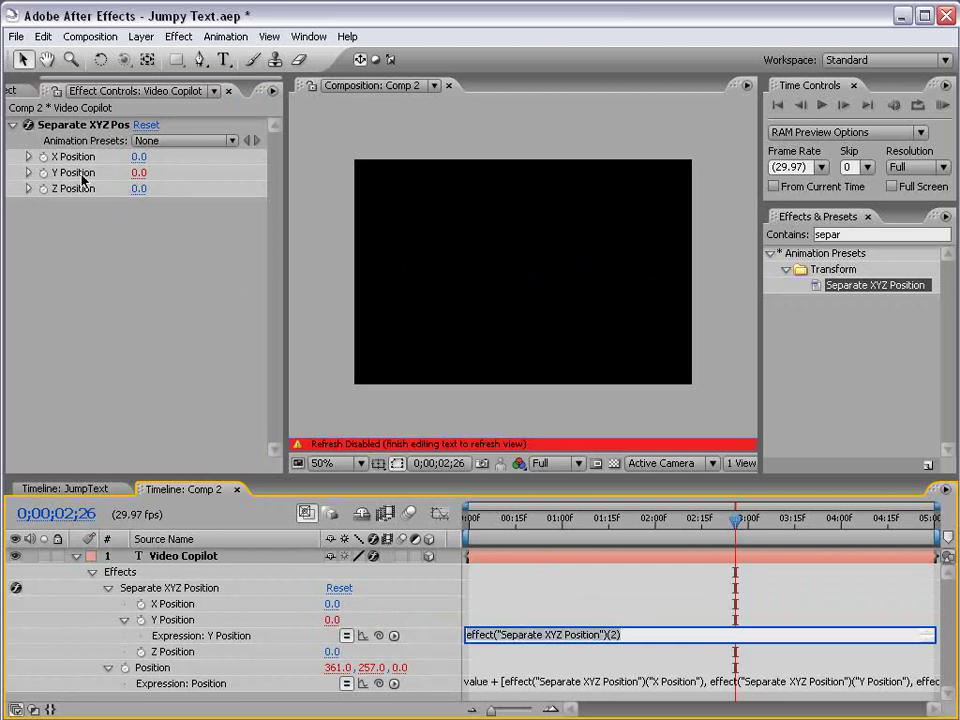
{"action": "type", "text": "wig"}
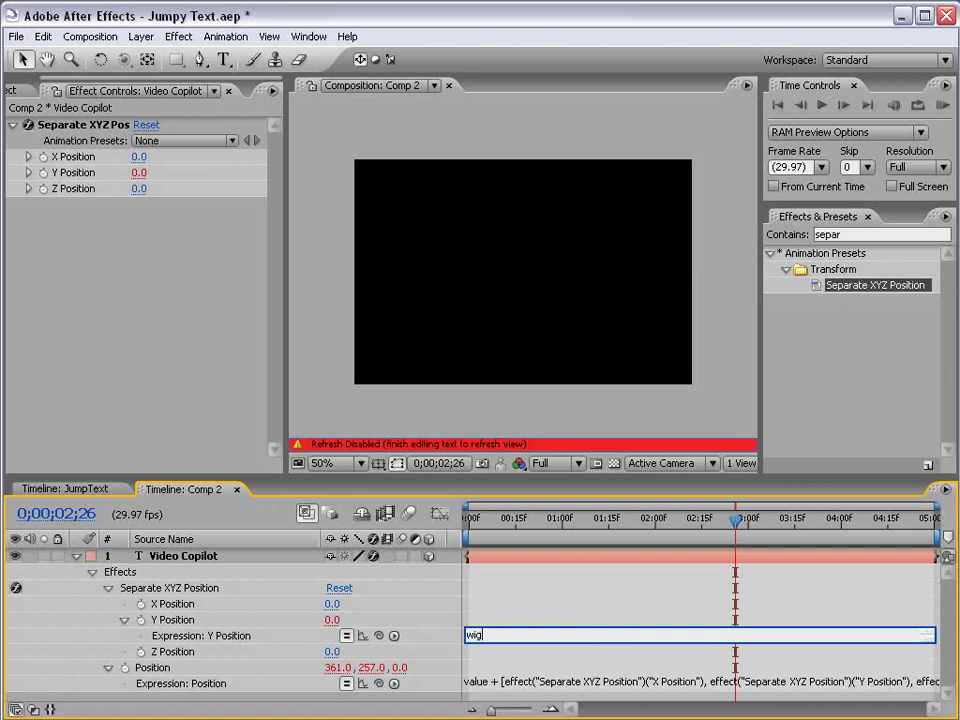
{"action": "type", "text": "gle(5,200"}
{"action": "left_click", "coordinate": [530, 608]}
Turn on motion blur for the composition and the Video Copilot layer, and preview the vertical wiggle
{"action": "left_click_drag", "start_coordinate": [480, 518], "coordinate": [502, 522]}
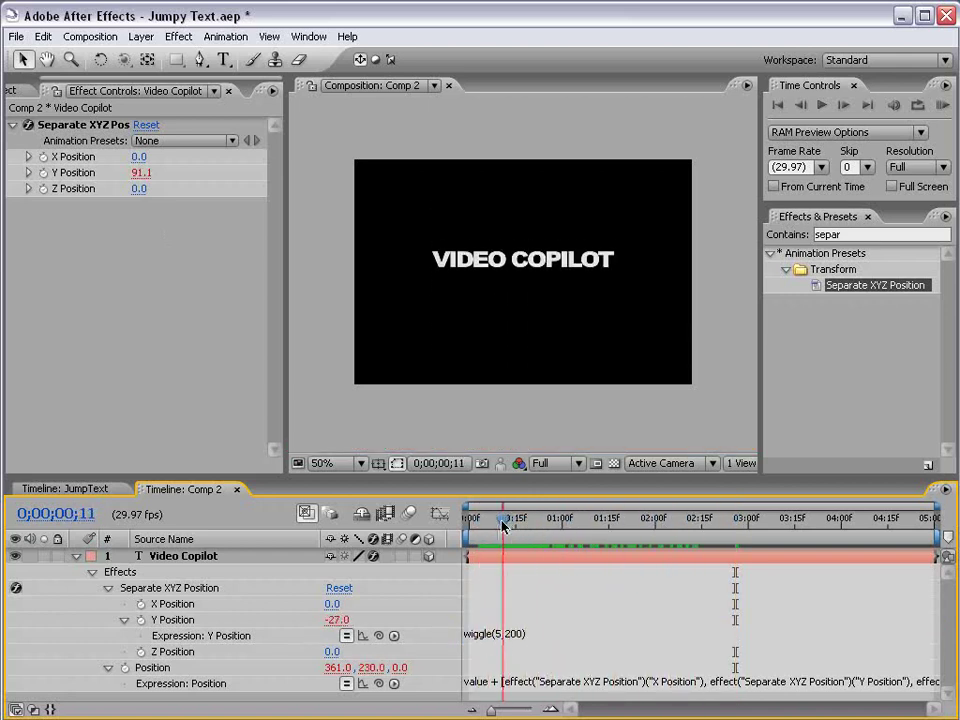
{"action": "left_click", "coordinate": [409, 514]}
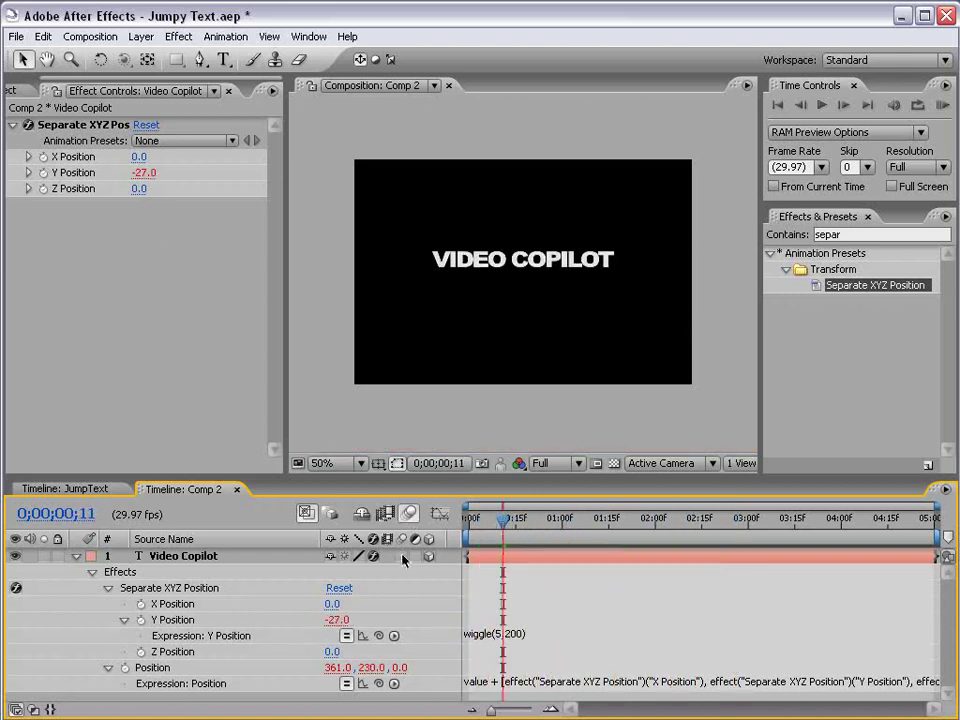
{"action": "left_click", "coordinate": [401, 556]}
{"action": "key", "text": "KP_0"}
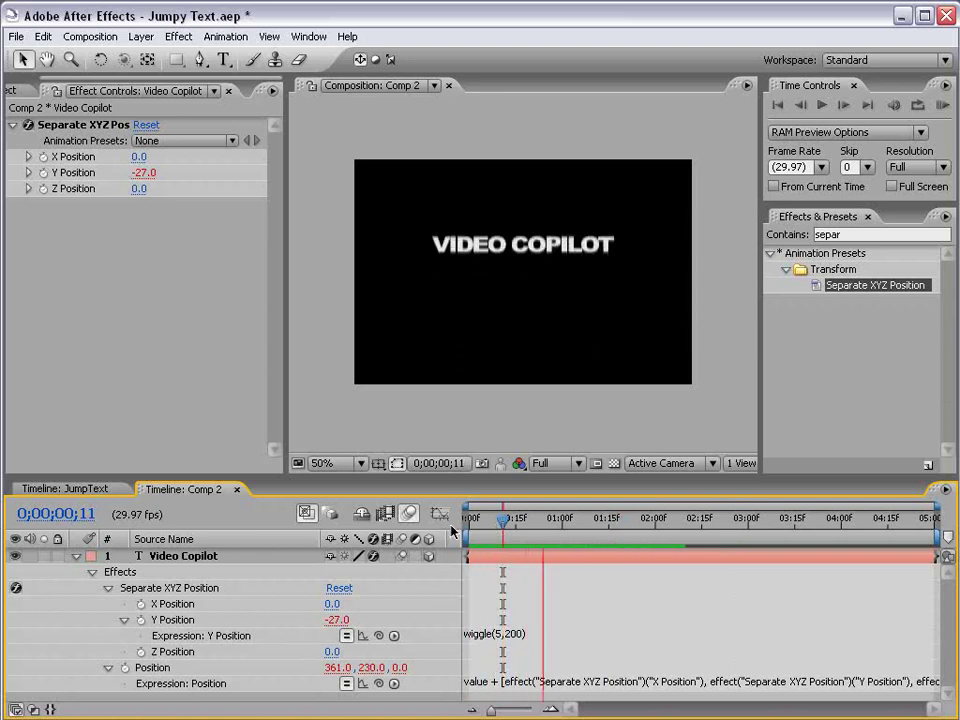
{"action": "left_click", "coordinate": [573, 627]}
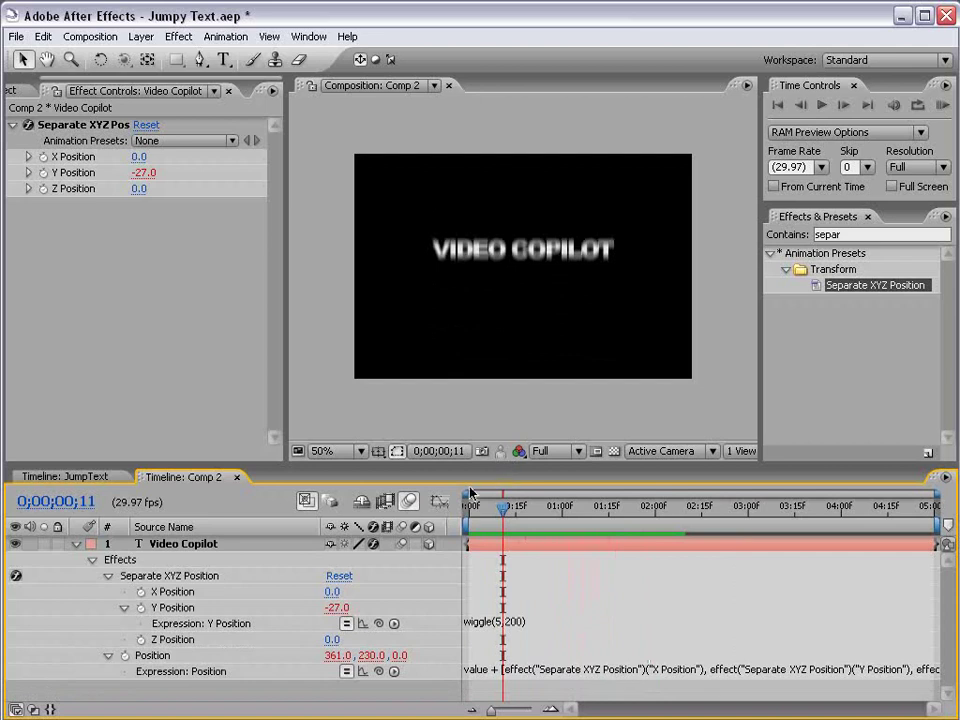
Make the timeline area taller to show all the layer's properties and open the Y Position expression for editing
{"action": "left_click", "coordinate": [497, 622]}
{"action": "left_click", "coordinate": [490, 527]}
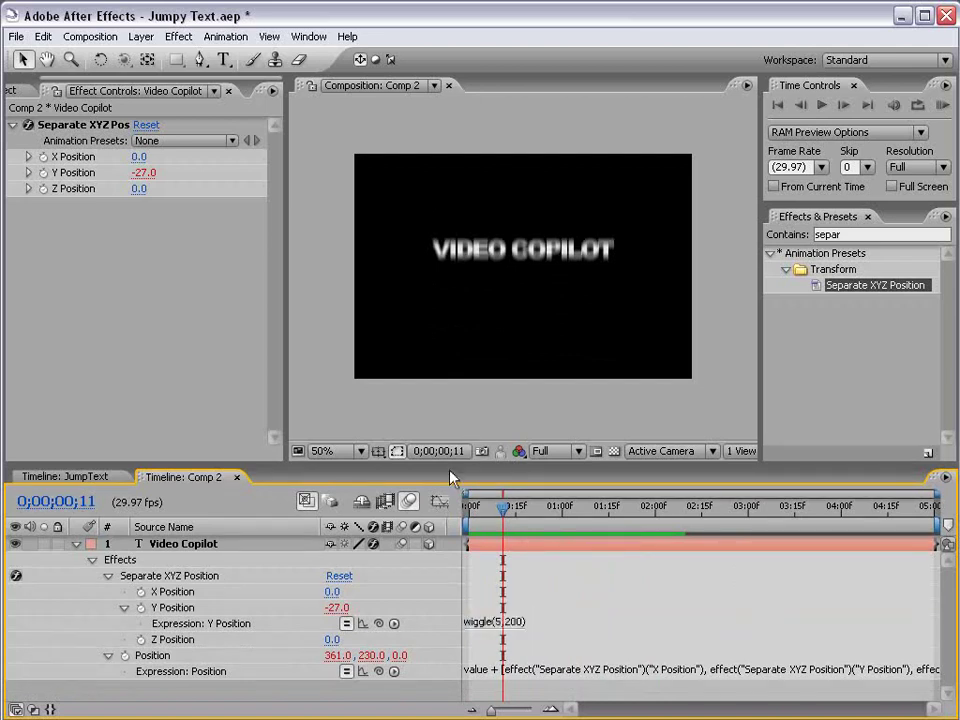
{"action": "left_click_drag", "start_coordinate": [446, 462], "coordinate": [446, 410]}
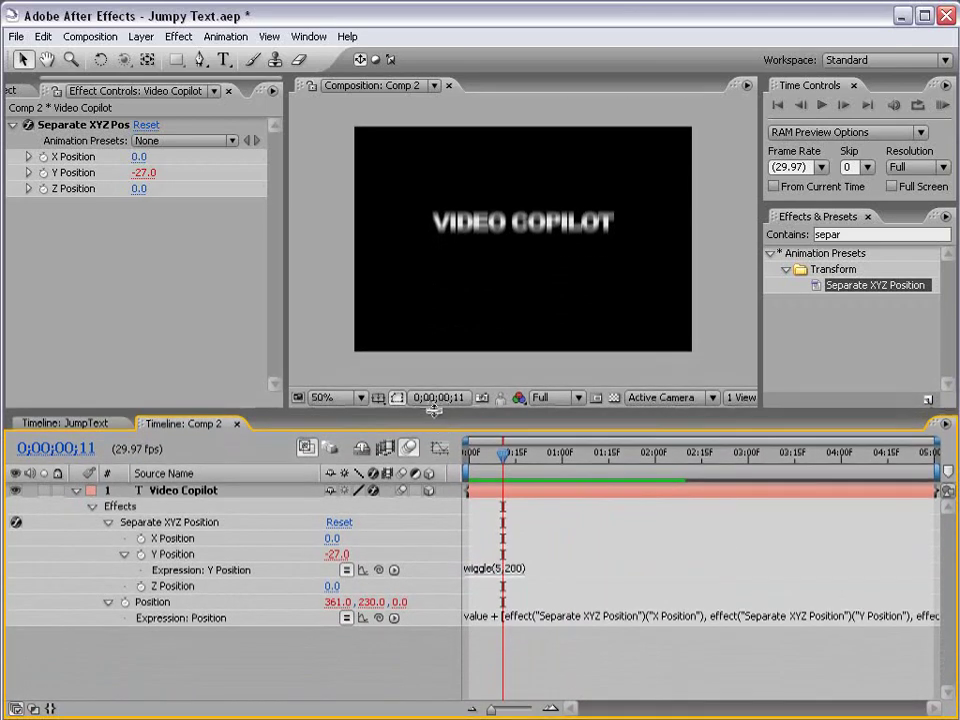
{"action": "left_click", "coordinate": [508, 569]}
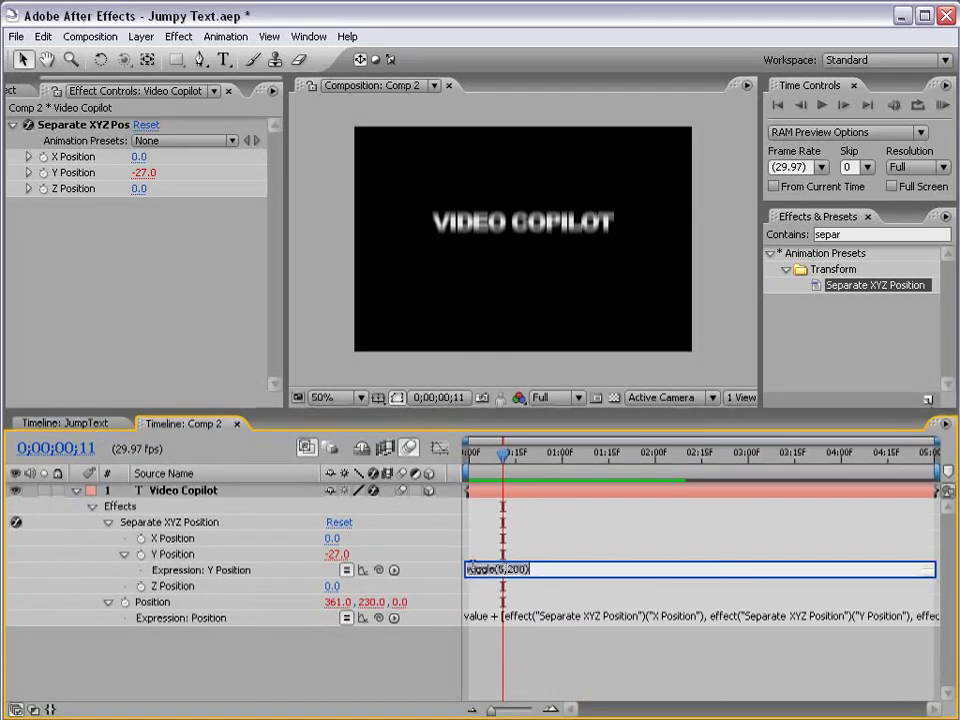
Add a Slider Control effect to the Video Copilot layer and rename it amount
{"action": "left_click", "coordinate": [502, 492]}
{"action": "left_click", "coordinate": [180, 37]}
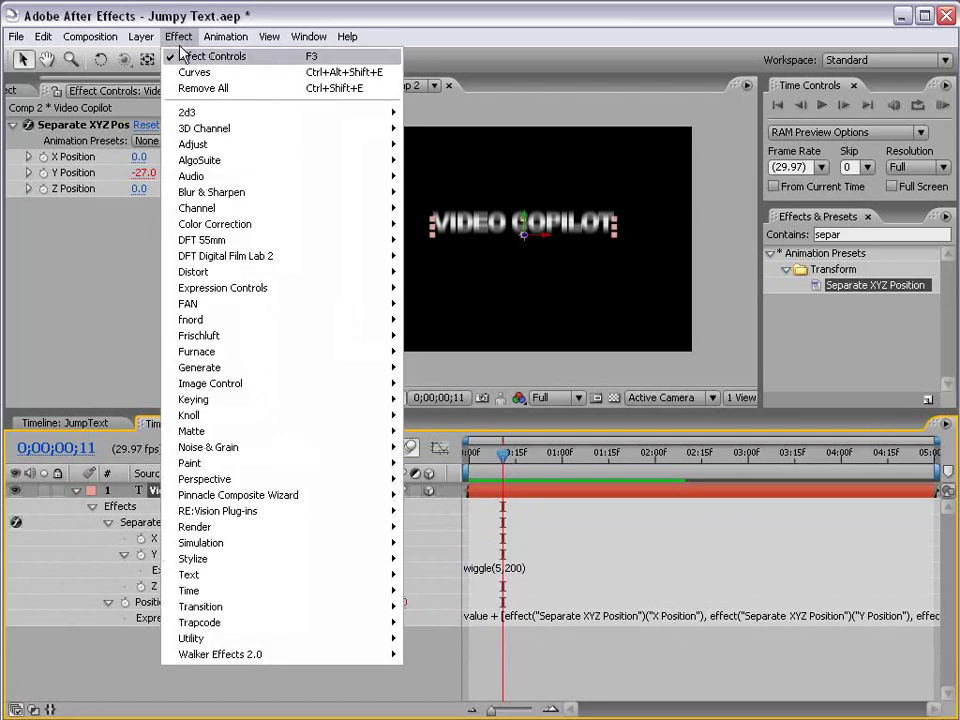
{"action": "mouse_move", "coordinate": [229, 289]}
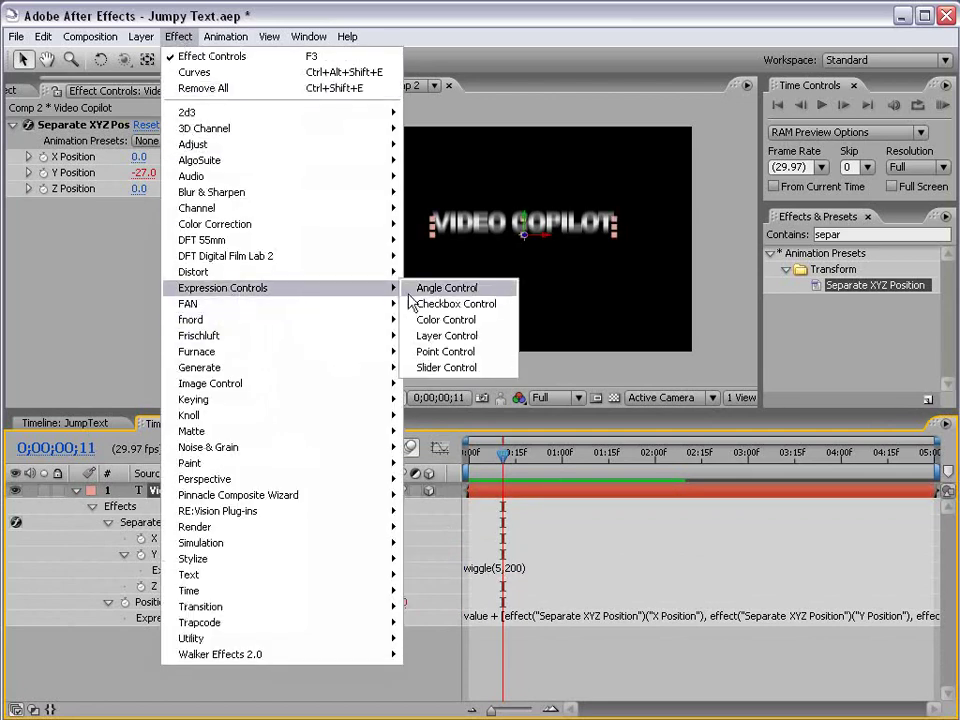
{"action": "left_click", "coordinate": [447, 367]}
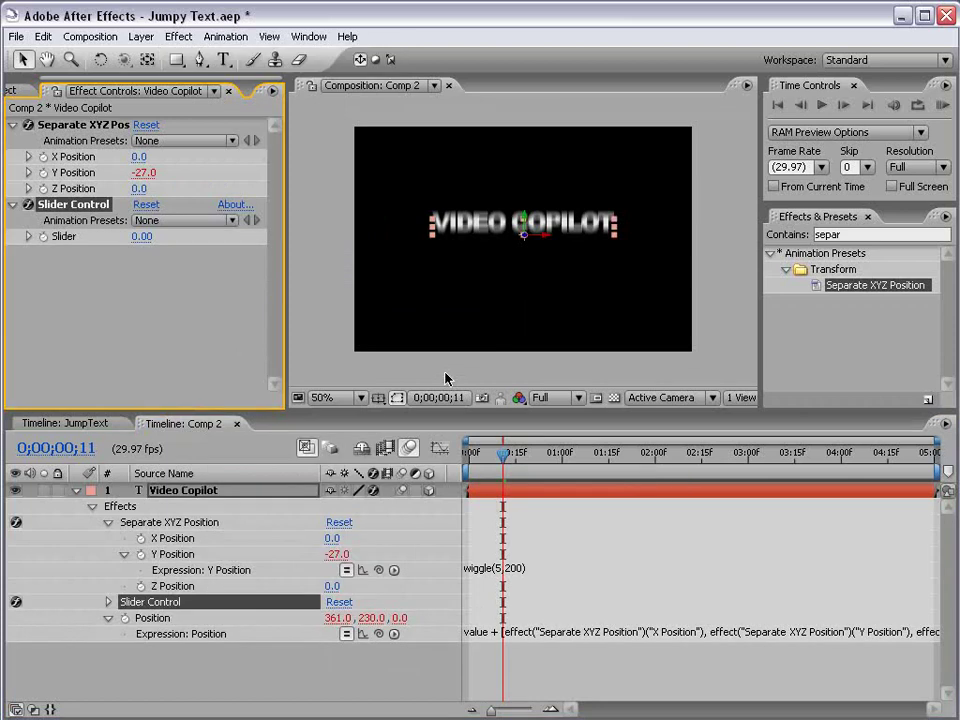
{"action": "key", "text": "Return"}
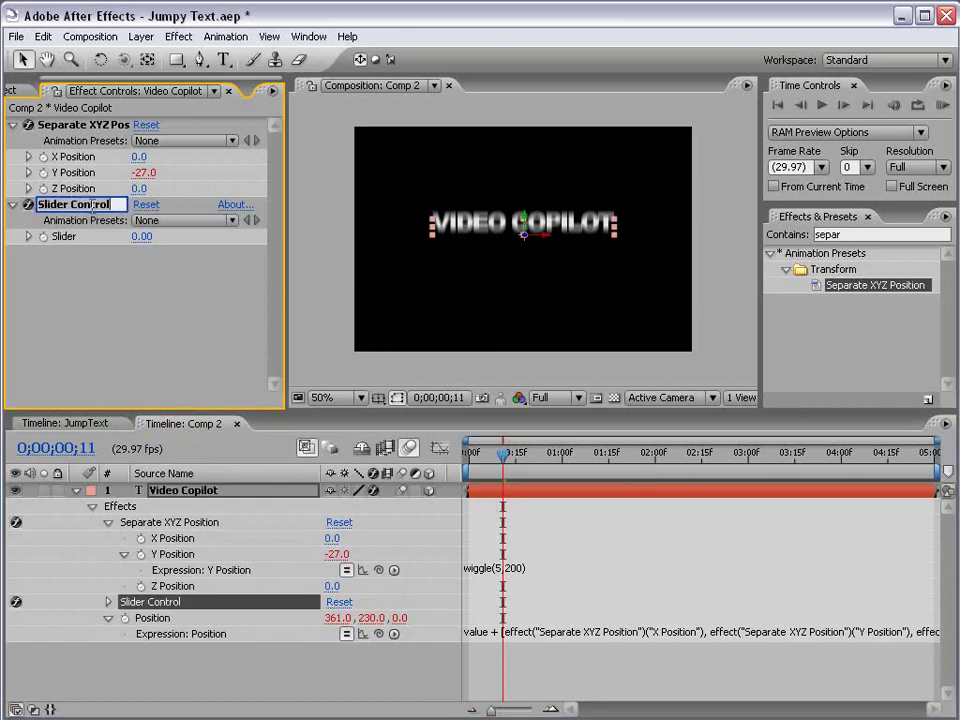
{"action": "type", "text": "amount"}
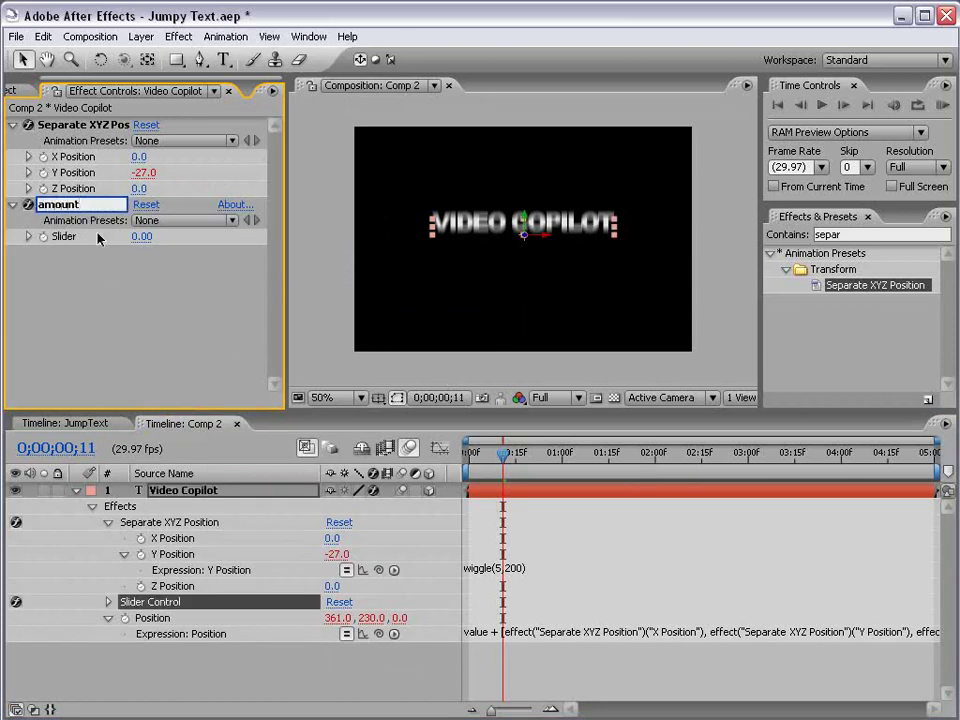
{"action": "left_click", "coordinate": [527, 563]}
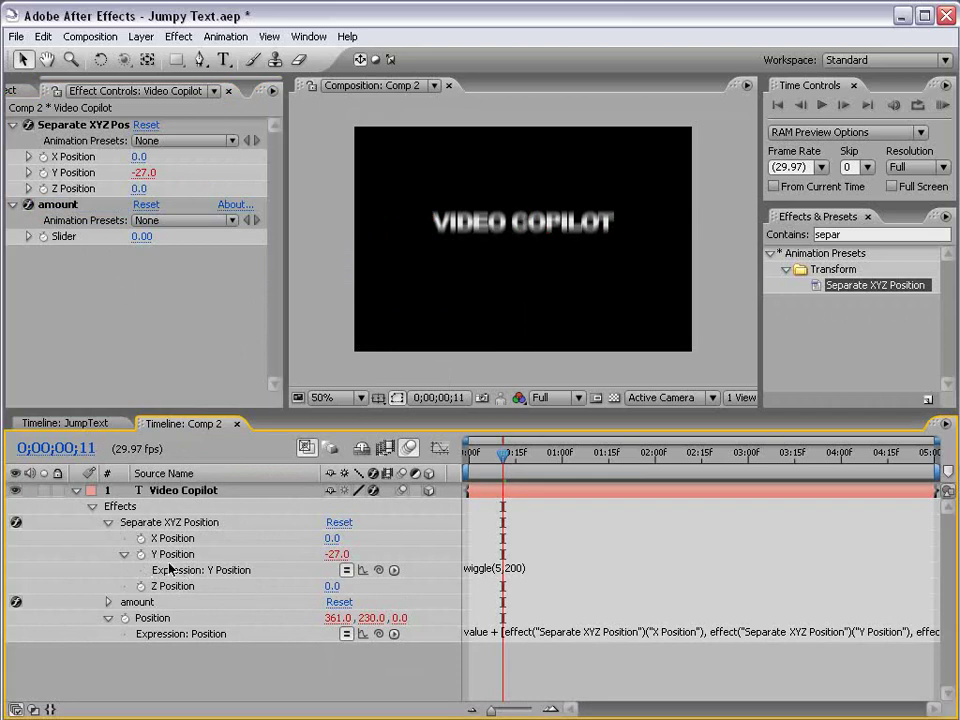
Insert the line amount=effect("amount")("Slider") above the wiggle in the Y Position expression, linking it to the amount slider
{"action": "left_click", "coordinate": [480, 571]}
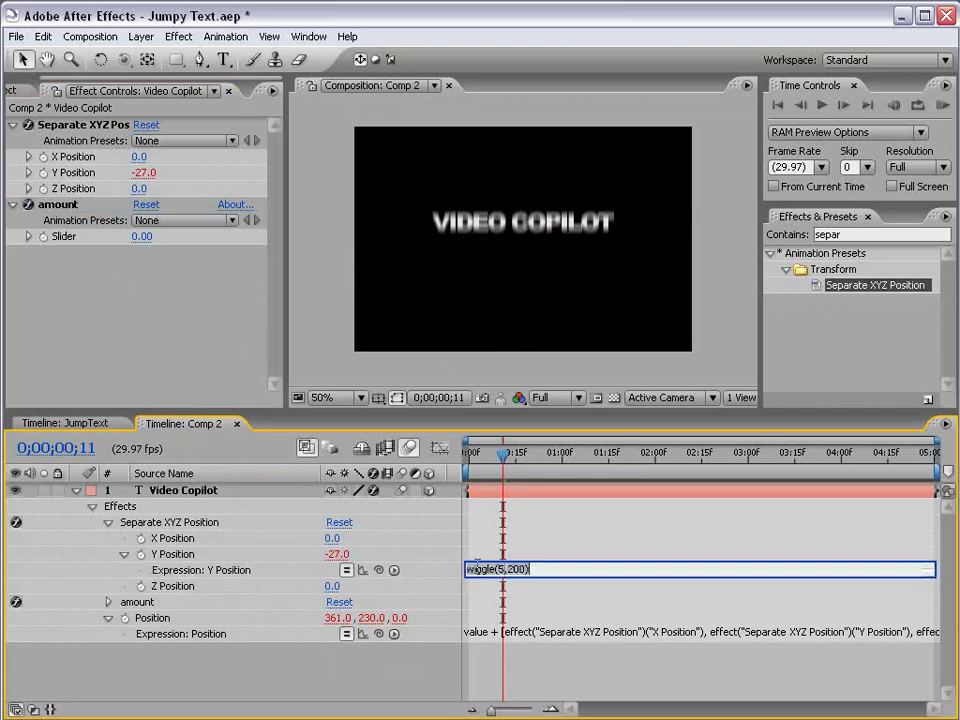
{"action": "key", "text": "Return"}
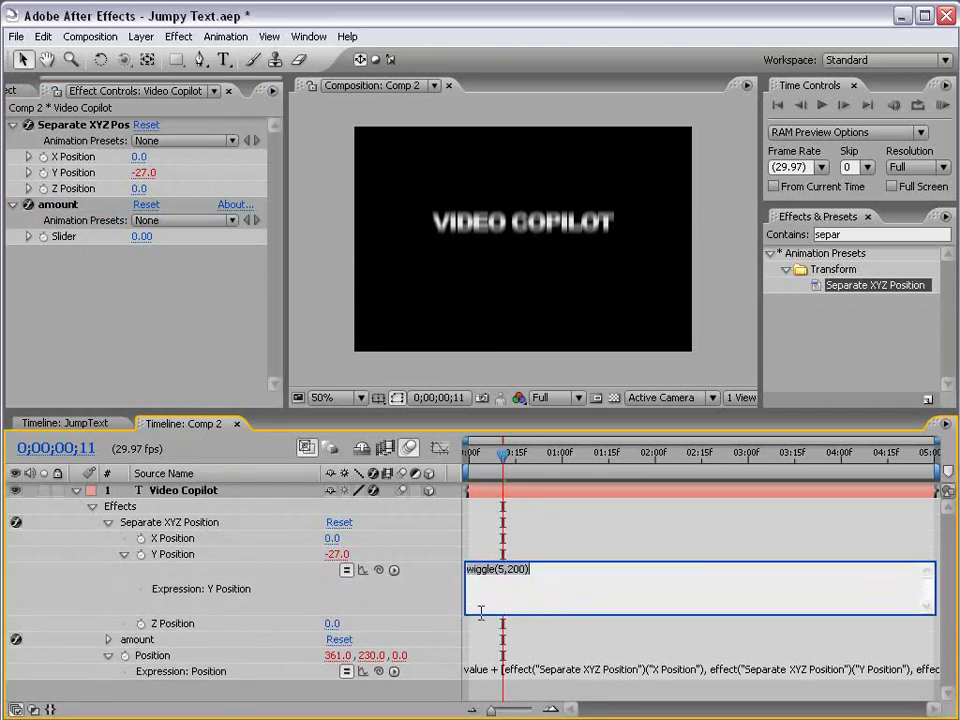
{"action": "left_click", "coordinate": [108, 655]}
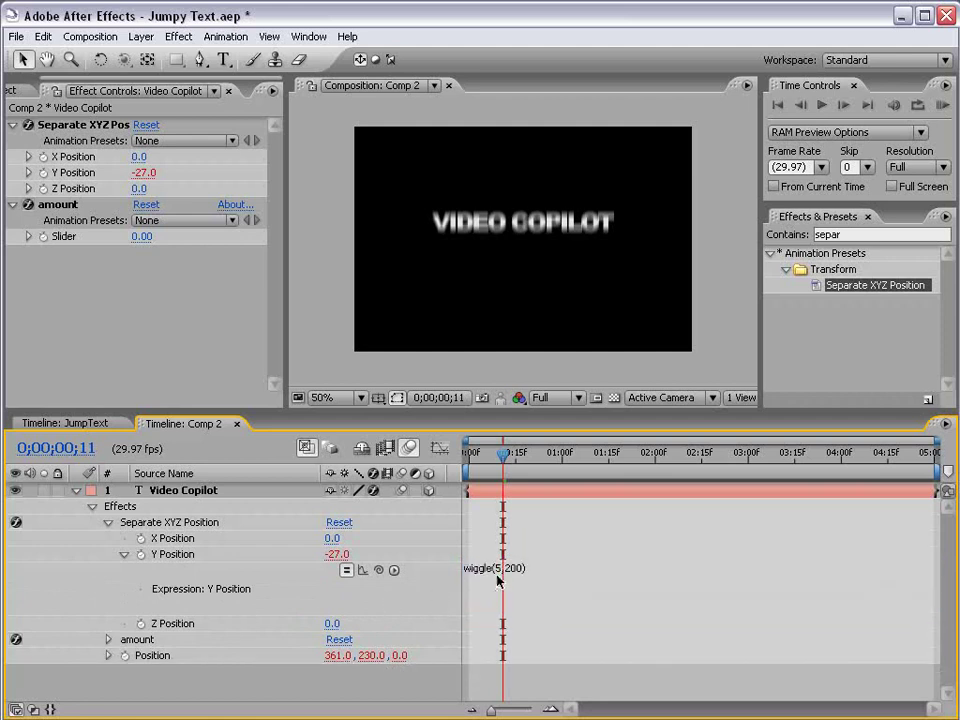
{"action": "left_click", "coordinate": [488, 572]}
{"action": "left_click", "coordinate": [467, 572]}
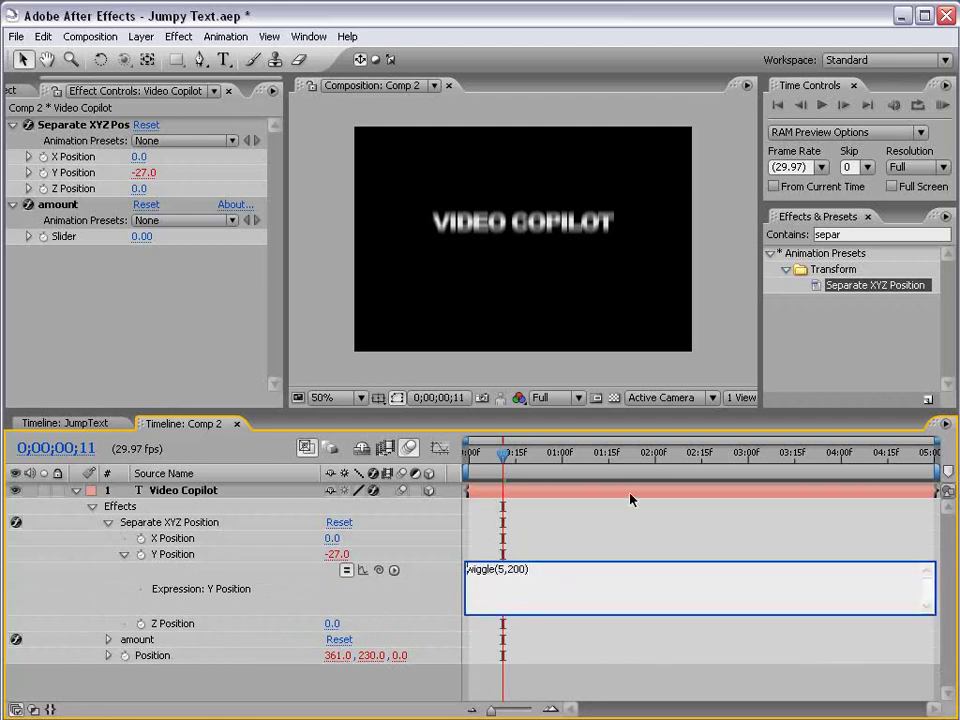
{"action": "key", "text": "Return"}
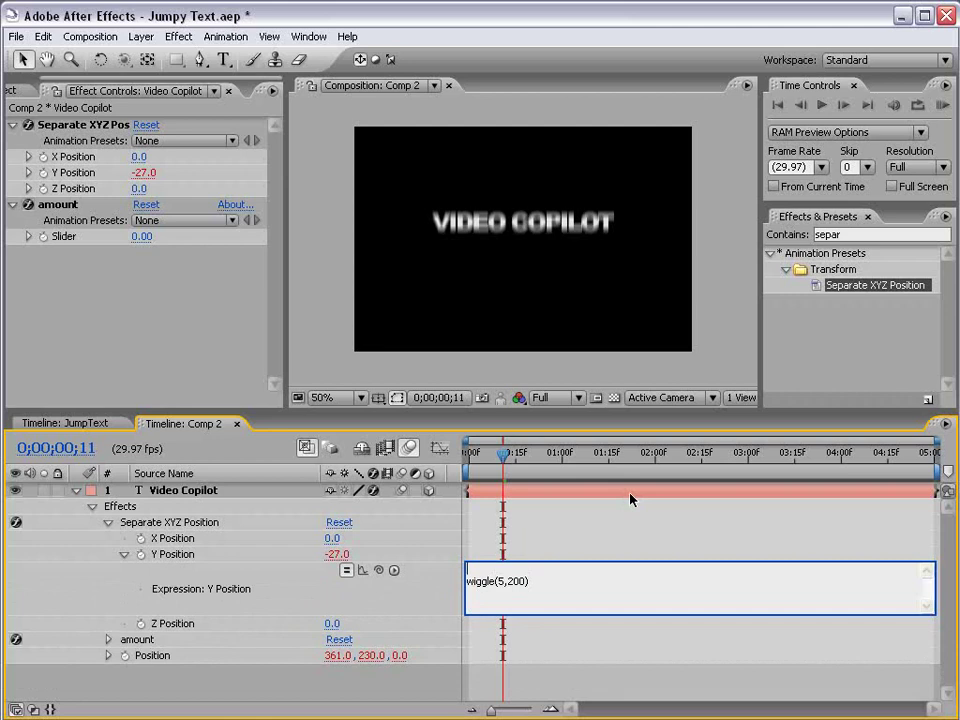
{"action": "type", "text": "amount="}
{"action": "left_click_drag", "start_coordinate": [378, 570], "coordinate": [80, 238]}
Set the amount effect's Slider to 10
{"action": "left_click", "coordinate": [141, 236]}
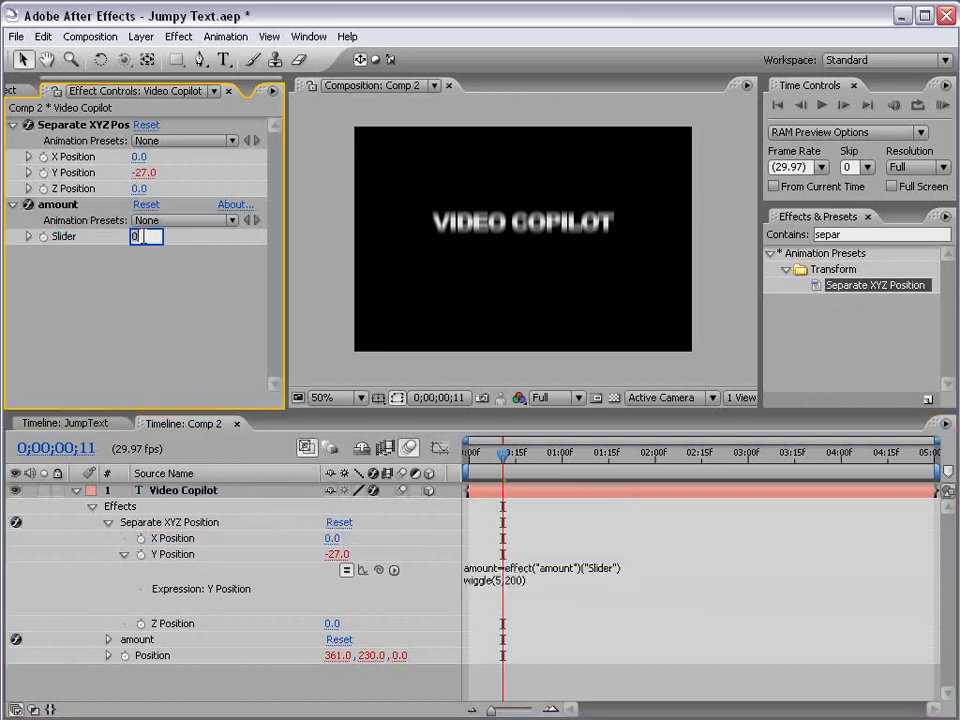
{"action": "type", "text": "10"}
{"action": "key", "text": "Return"}
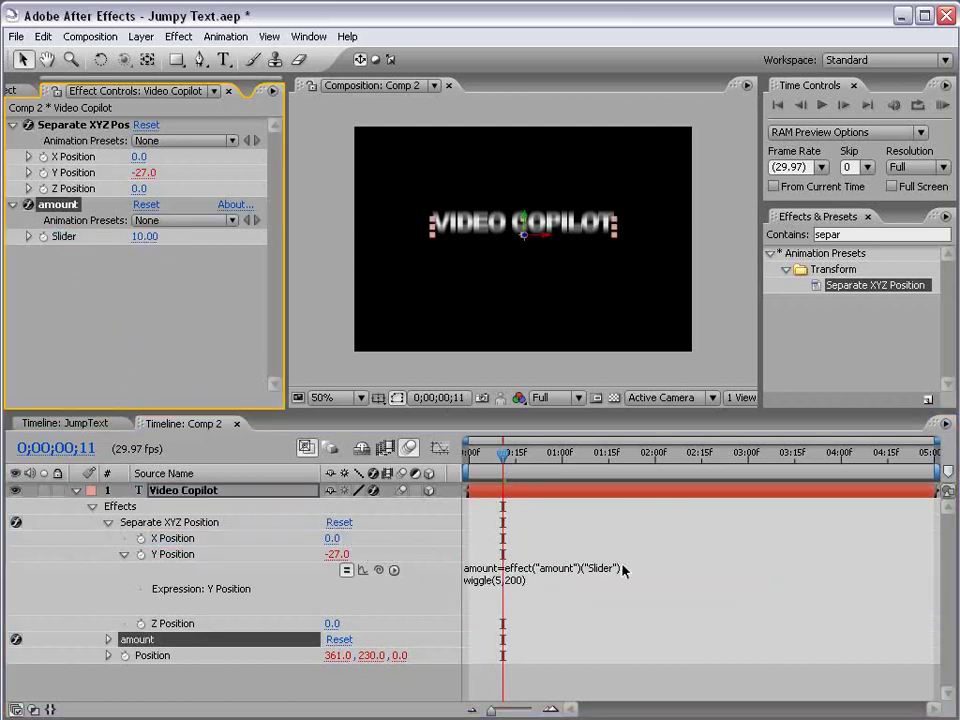
Change the wiggle line of the Y Position expression to wiggle(8,amount) and preview the text motion
{"action": "left_click", "coordinate": [518, 590]}
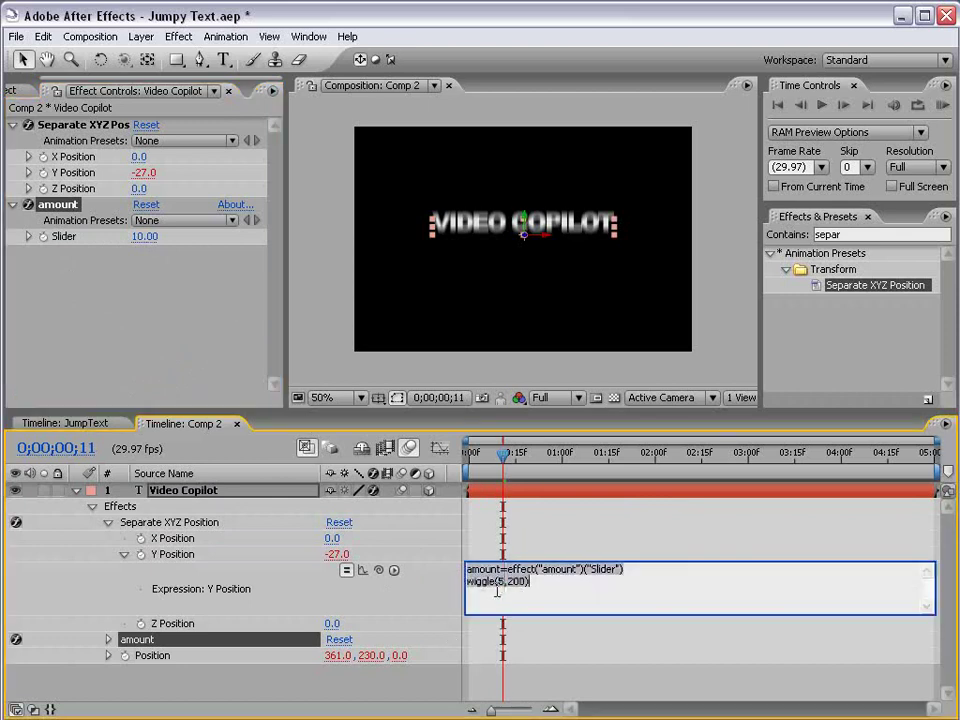
{"action": "double_click", "coordinate": [500, 581]}
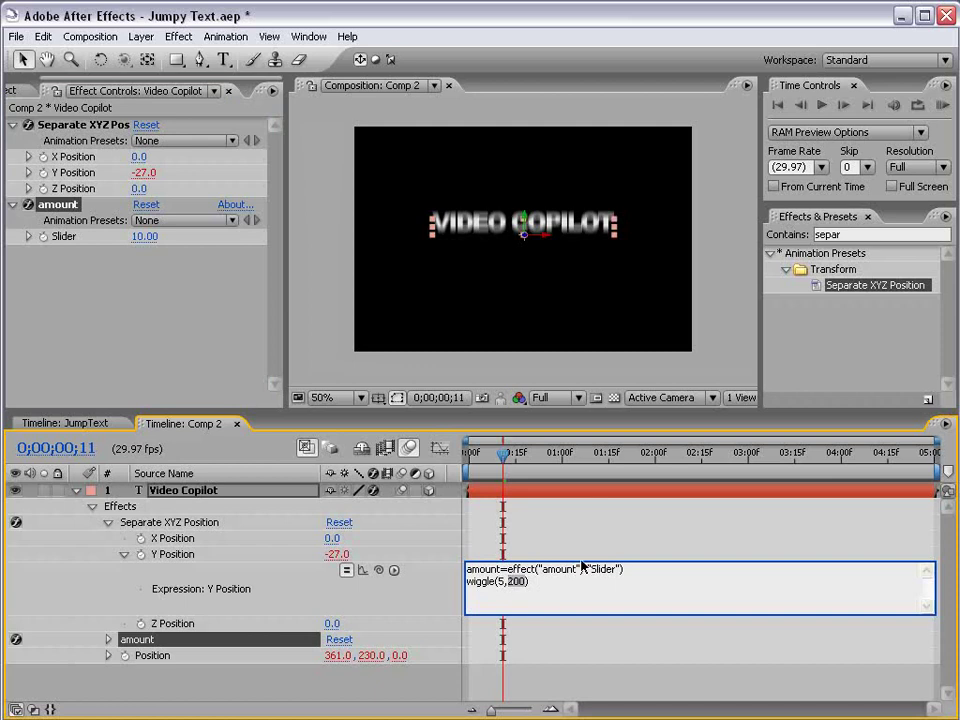
{"action": "type", "text": "amo"}
{"action": "type", "text": "8"}
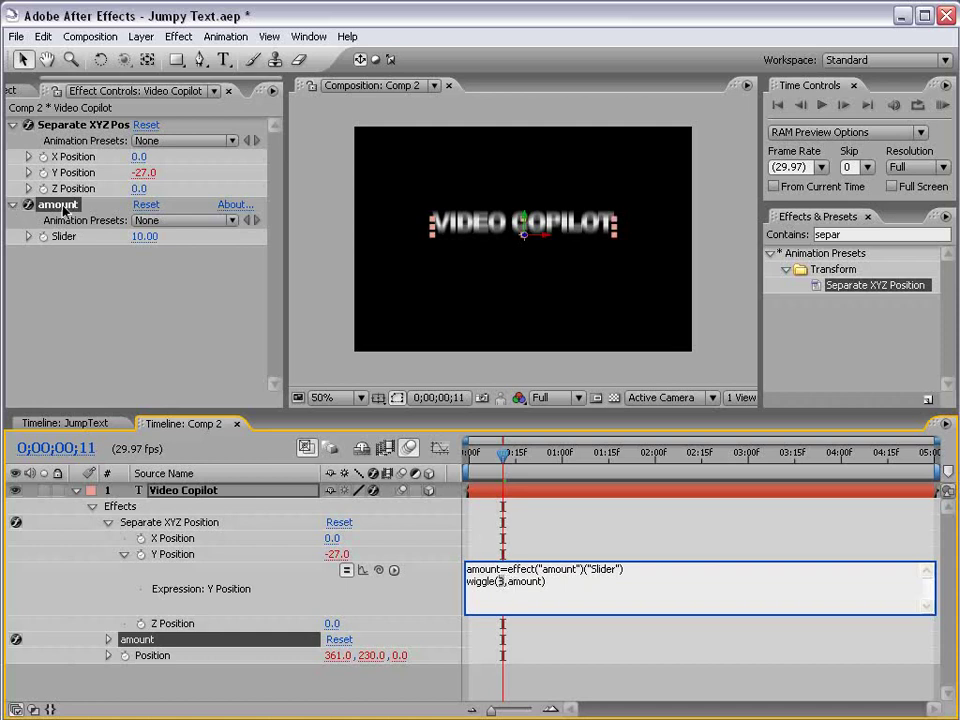
{"action": "type", "text": "8"}
{"action": "left_click", "coordinate": [475, 555]}
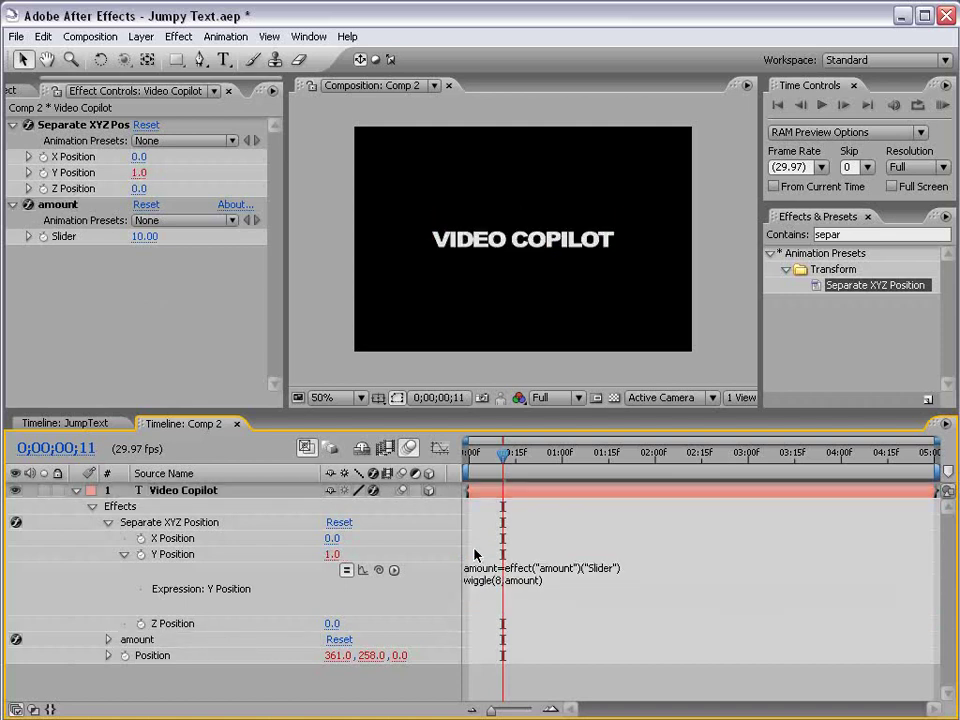
{"action": "key", "text": "KP_0"}
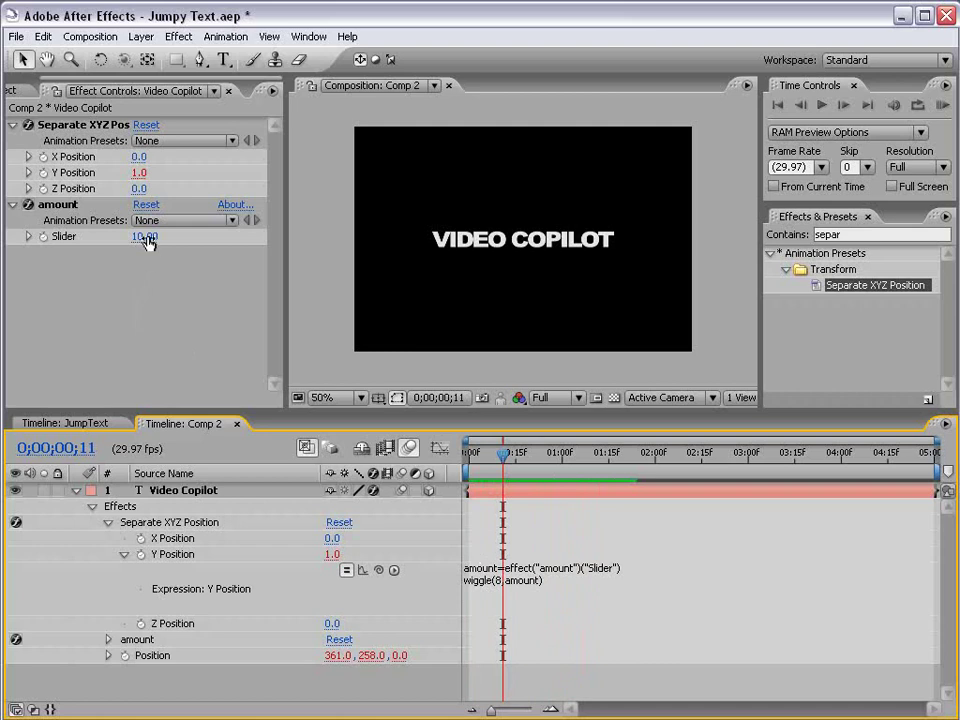
Raise the amount slider to 556 and check the text's motion at 0;00;00;13
{"action": "left_click_drag", "start_coordinate": [145, 237], "coordinate": [673, 254]}
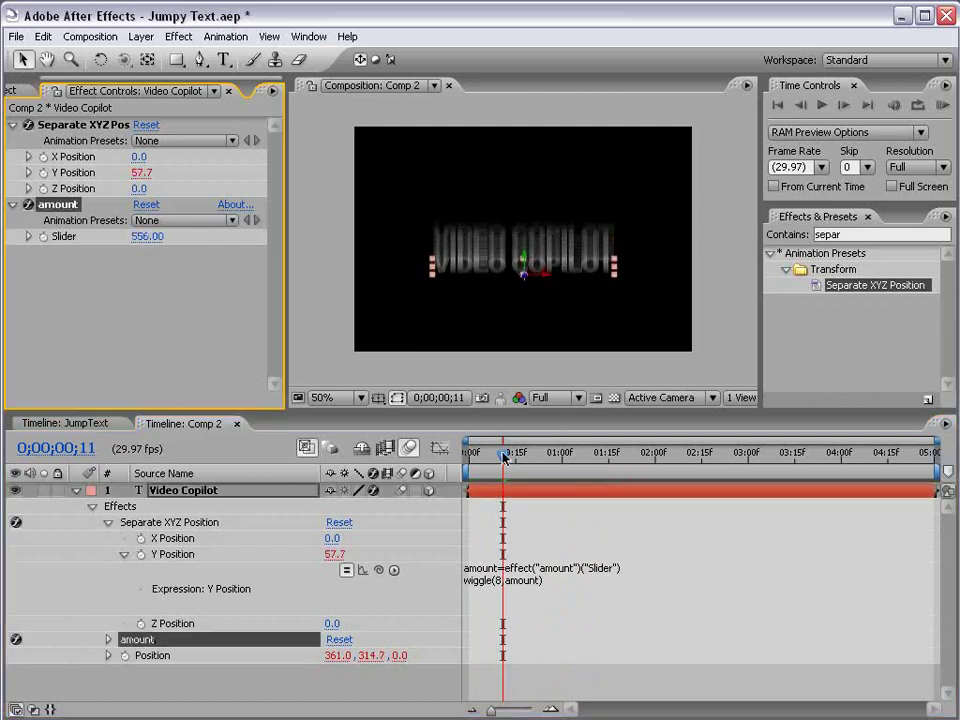
{"action": "left_click_drag", "start_coordinate": [503, 457], "coordinate": [509, 457]}
Set the amount effect's Slider to 400 and preview the text's jumping motion over the first second
{"action": "left_click", "coordinate": [148, 240]}
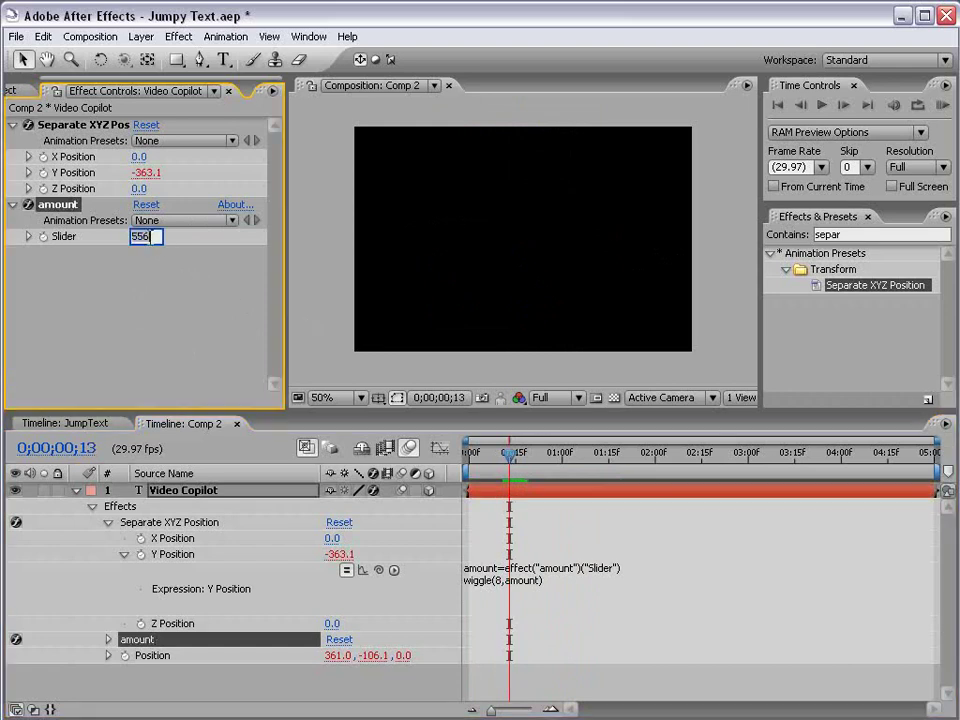
{"action": "type", "text": "400"}
{"action": "key", "text": "Return"}
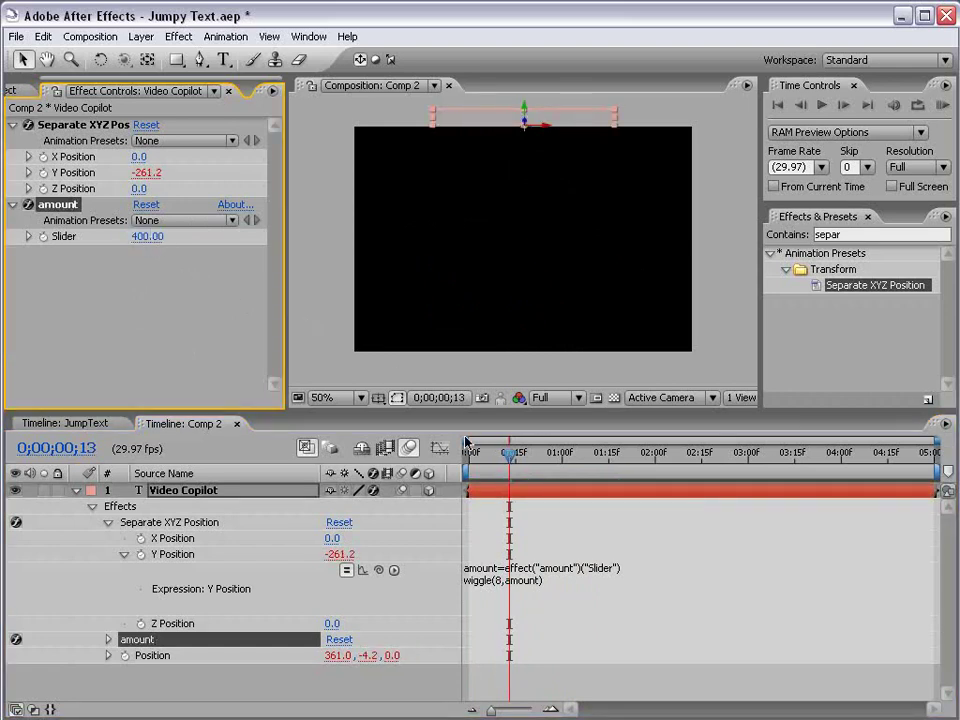
{"action": "left_click", "coordinate": [494, 458]}
{"action": "left_click_drag", "start_coordinate": [494, 458], "coordinate": [561, 456]}
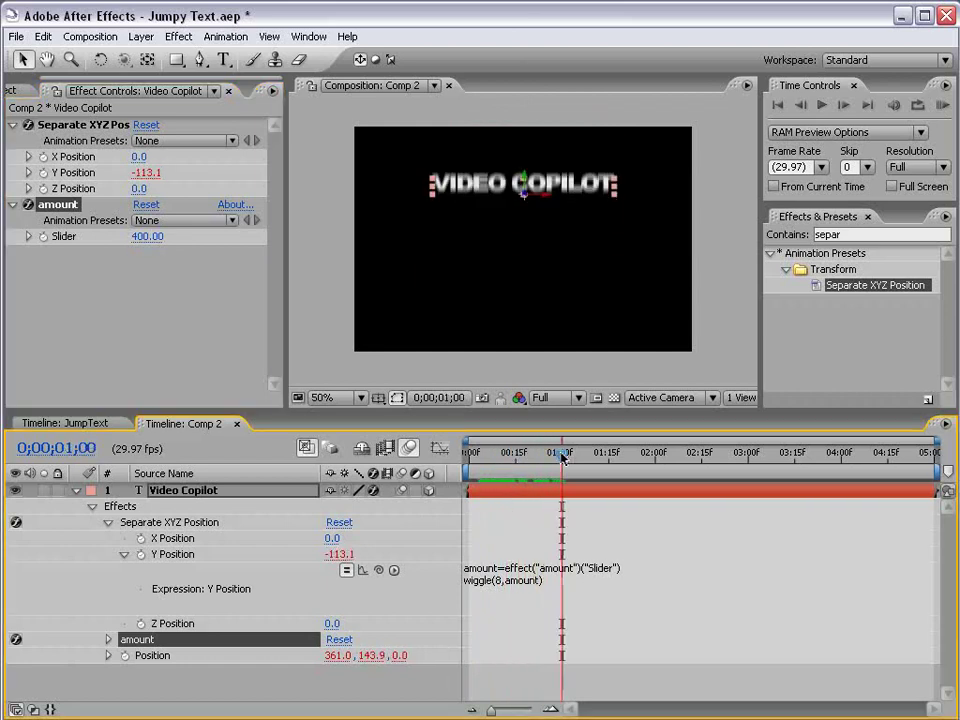
{"action": "key", "text": "KP_0"}
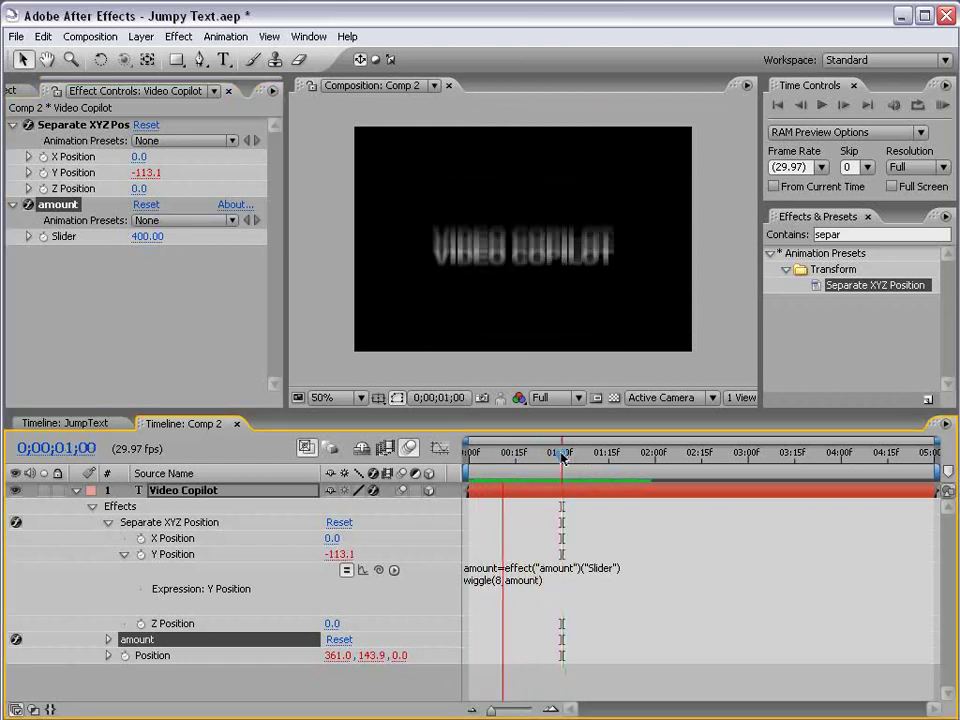
{"action": "key", "text": "space"}
Compare the wiggling text with a duplicate of its layer whose position expressions are disabled, and delete the duplicate
{"action": "left_click", "coordinate": [190, 490]}
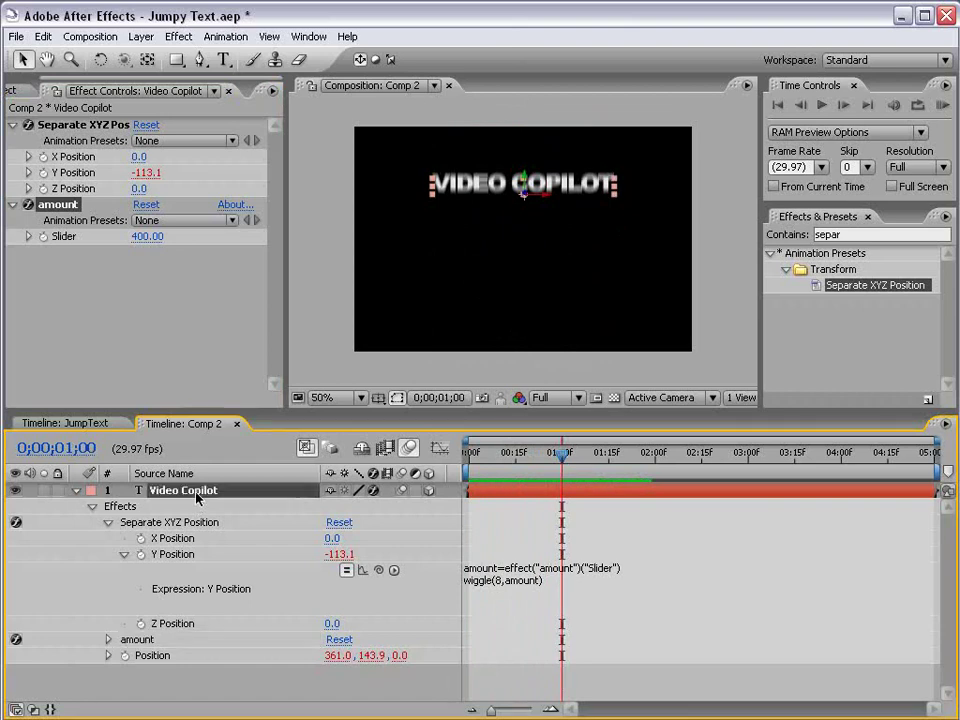
{"action": "key", "text": "ctrl+d"}
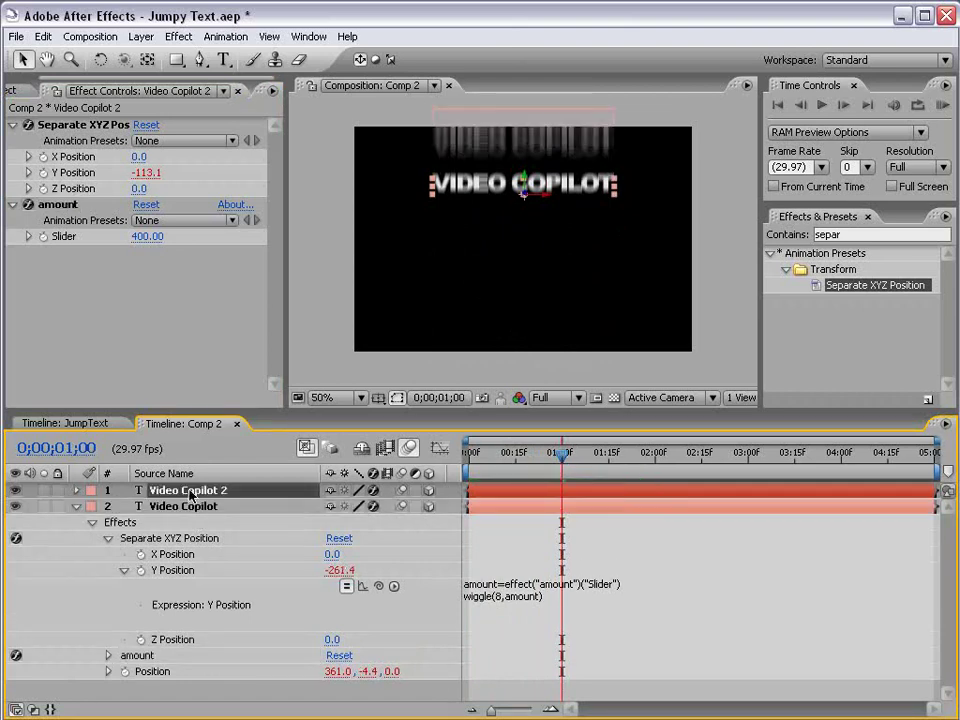
{"action": "key", "text": "p"}
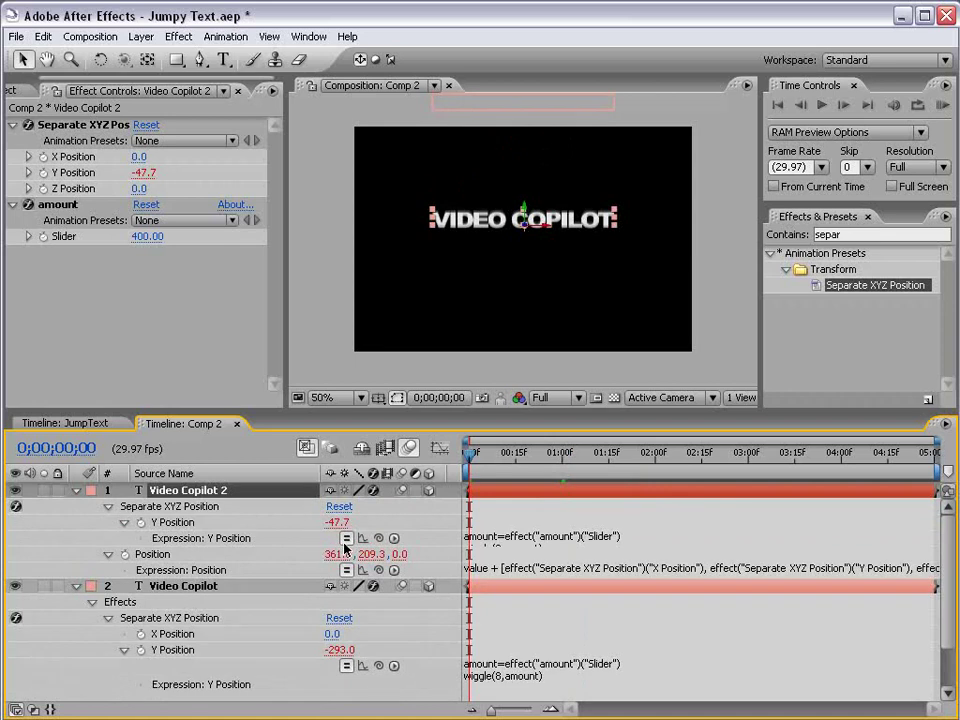
{"action": "left_click", "coordinate": [346, 538]}
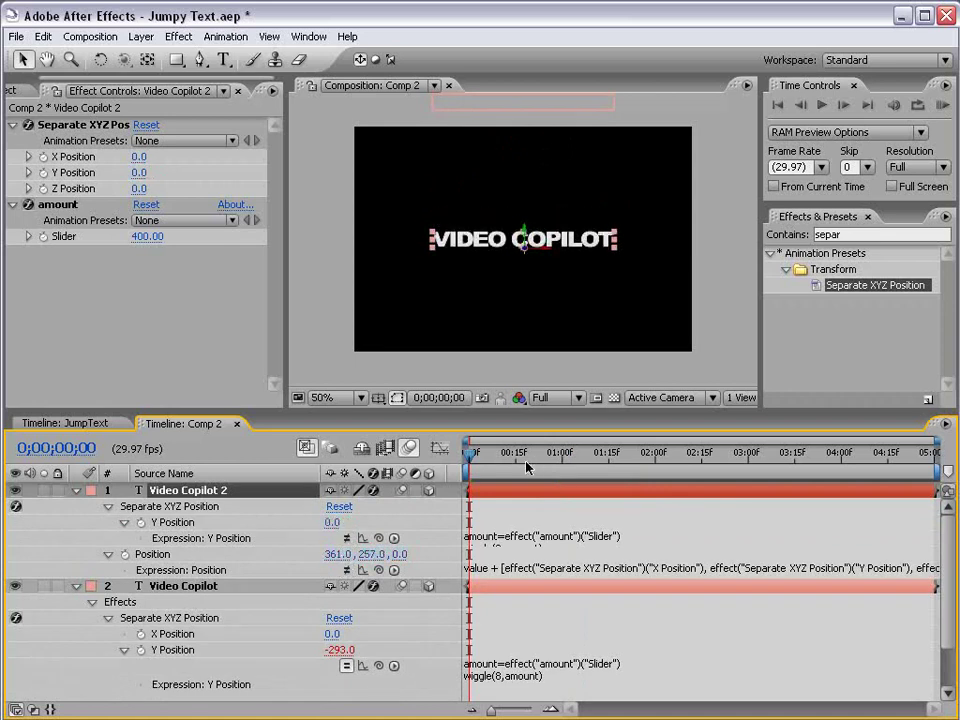
{"action": "left_click_drag", "start_coordinate": [470, 455], "coordinate": [513, 456]}
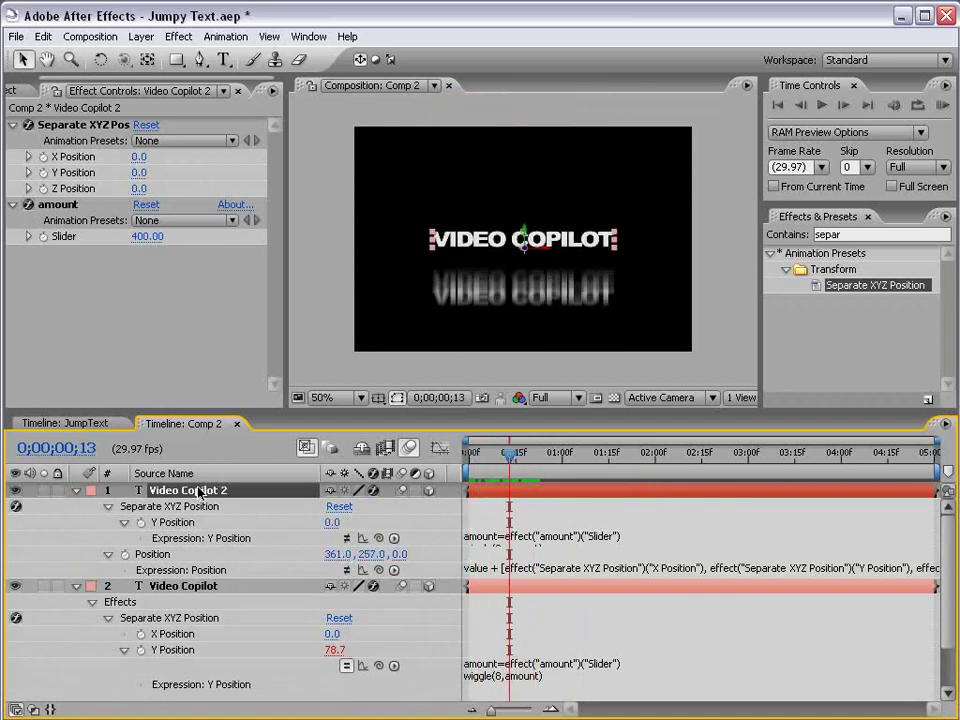
{"action": "key", "text": "Delete"}
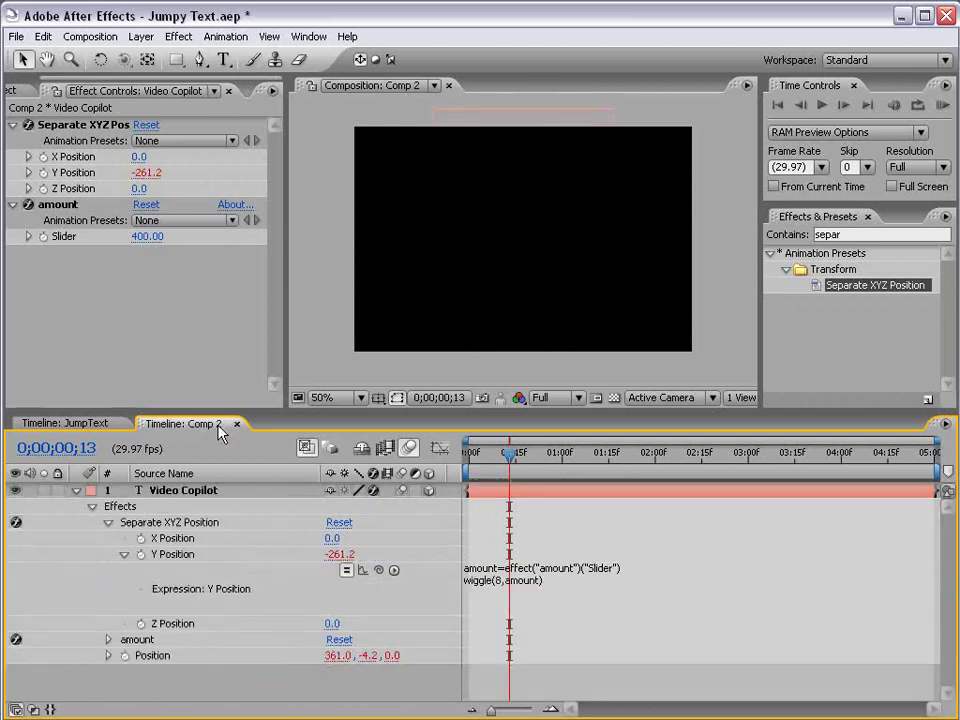
Keyframe the amount Slider at 400 on the first frame and at 0 at 0;00;01;00
{"action": "left_click_drag", "start_coordinate": [505, 478], "coordinate": [47, 237]}
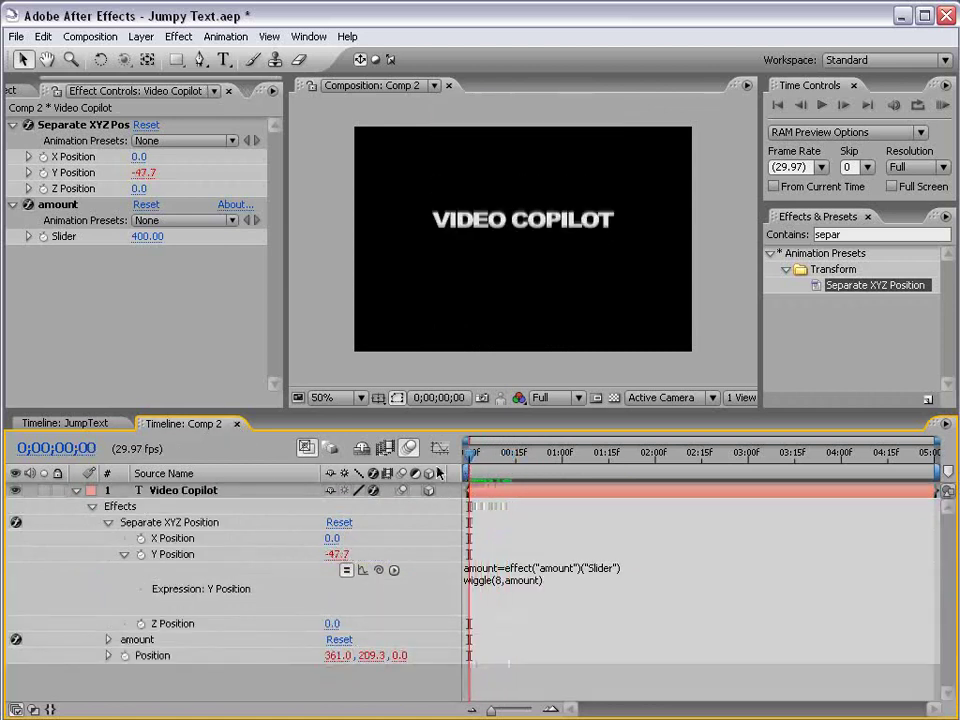
{"action": "left_click", "coordinate": [43, 238]}
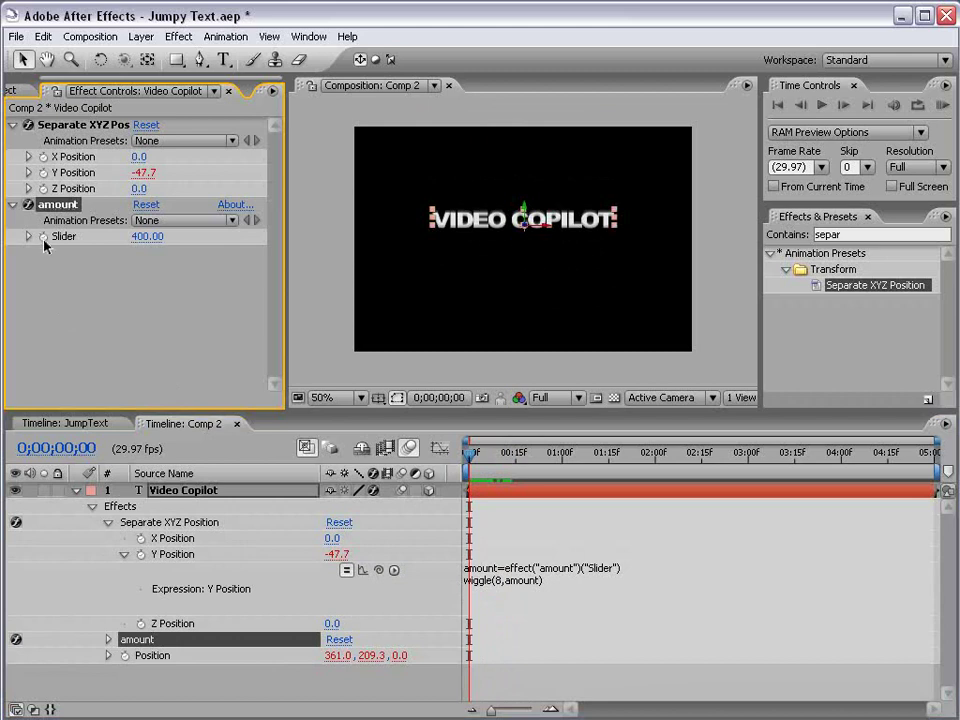
{"action": "left_click", "coordinate": [43, 237]}
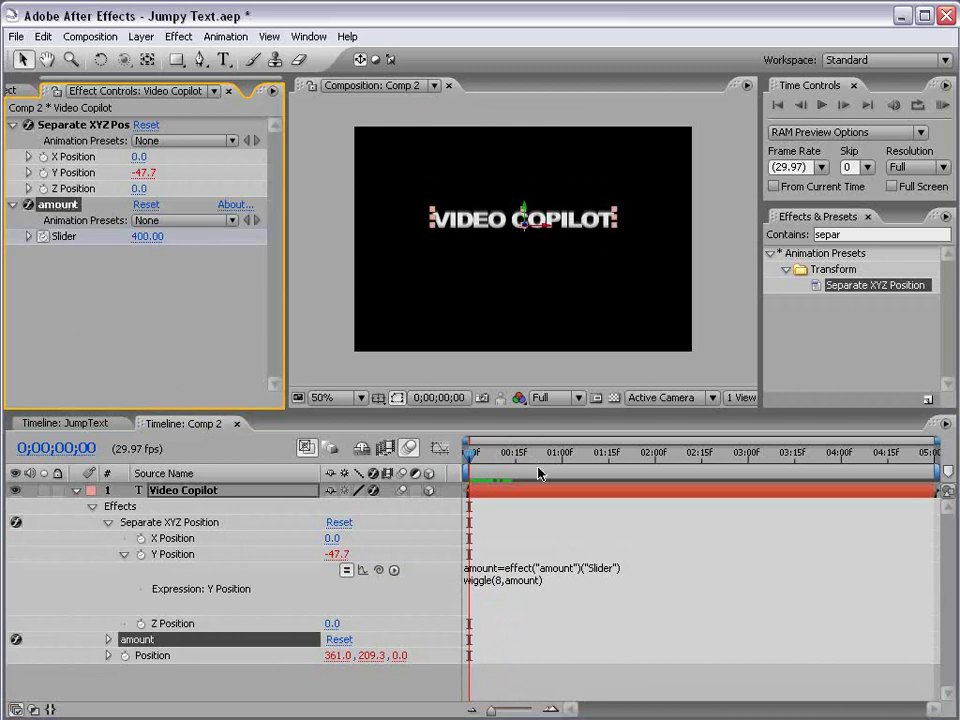
{"action": "left_click_drag", "start_coordinate": [538, 473], "coordinate": [558, 467]}
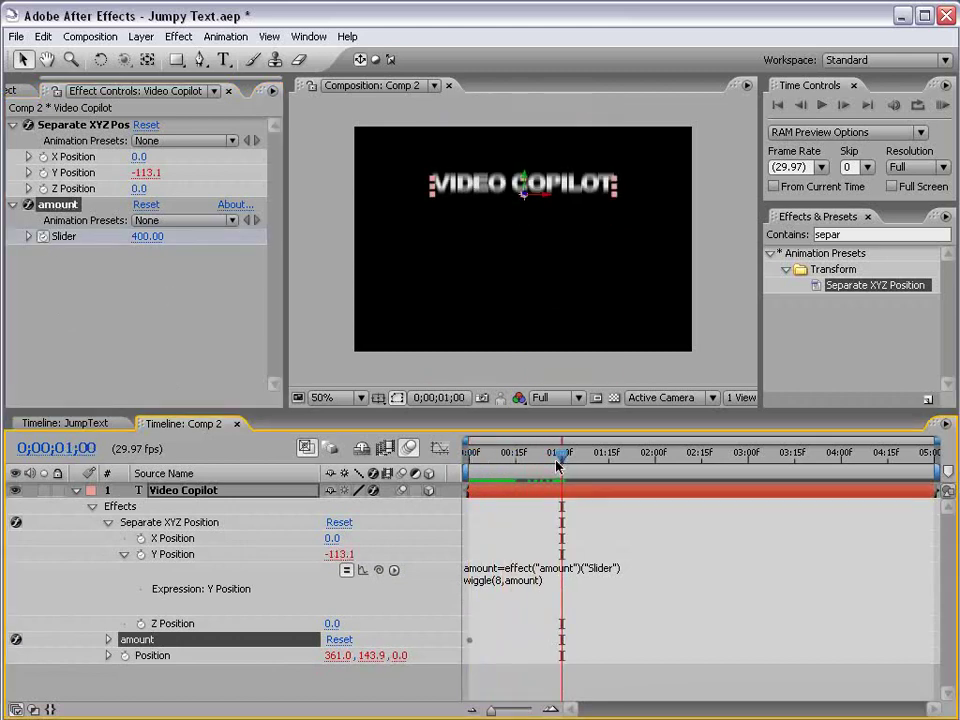
{"action": "left_click", "coordinate": [146, 236]}
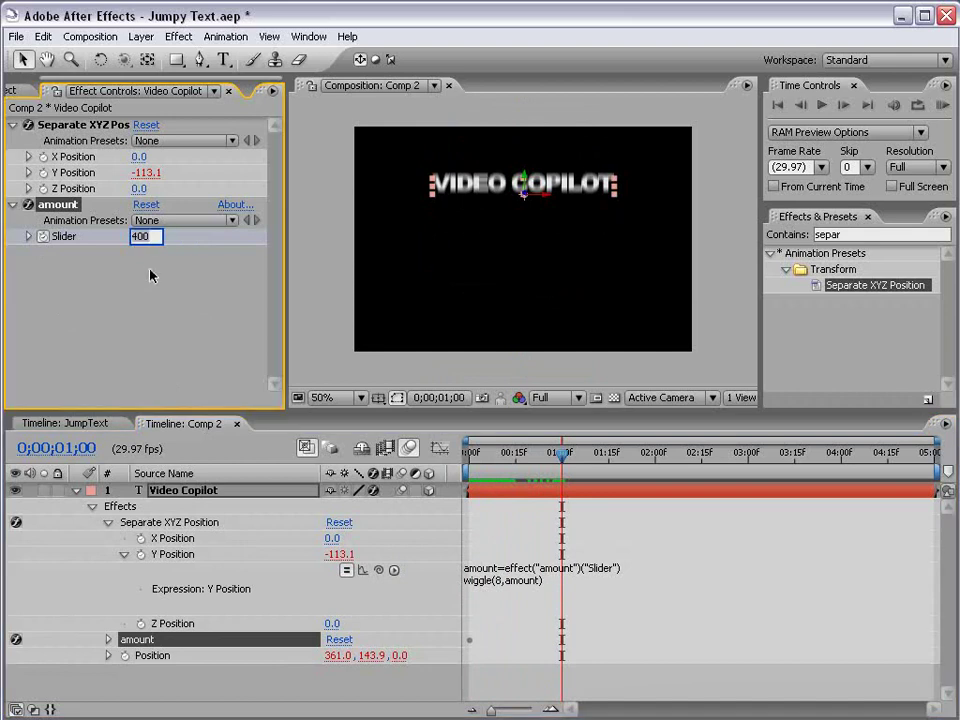
{"action": "type", "text": "0"}
{"action": "key", "text": "Return"}
Reveal the Video Copilot layer's keyframes, apply Easy Ease to the Slider keyframe at 0;00;01;00, and preview the motion
{"action": "left_click", "coordinate": [490, 516]}
{"action": "left_click", "coordinate": [493, 493]}
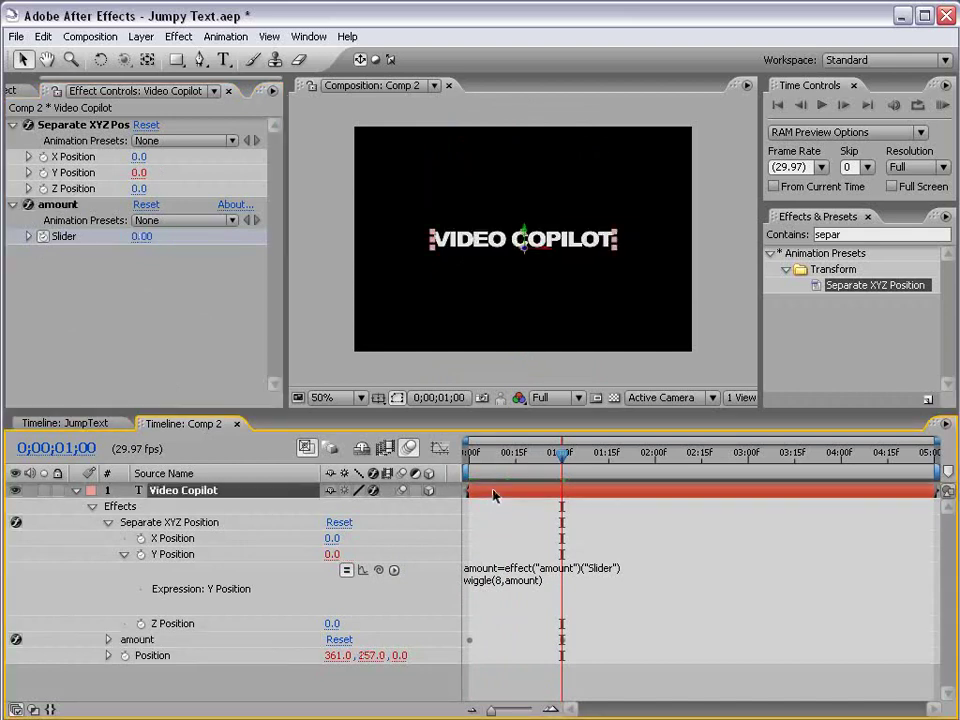
{"action": "key", "text": "u"}
{"action": "left_click", "coordinate": [609, 590]}
{"action": "left_click_drag", "start_coordinate": [596, 453], "coordinate": [618, 456]}
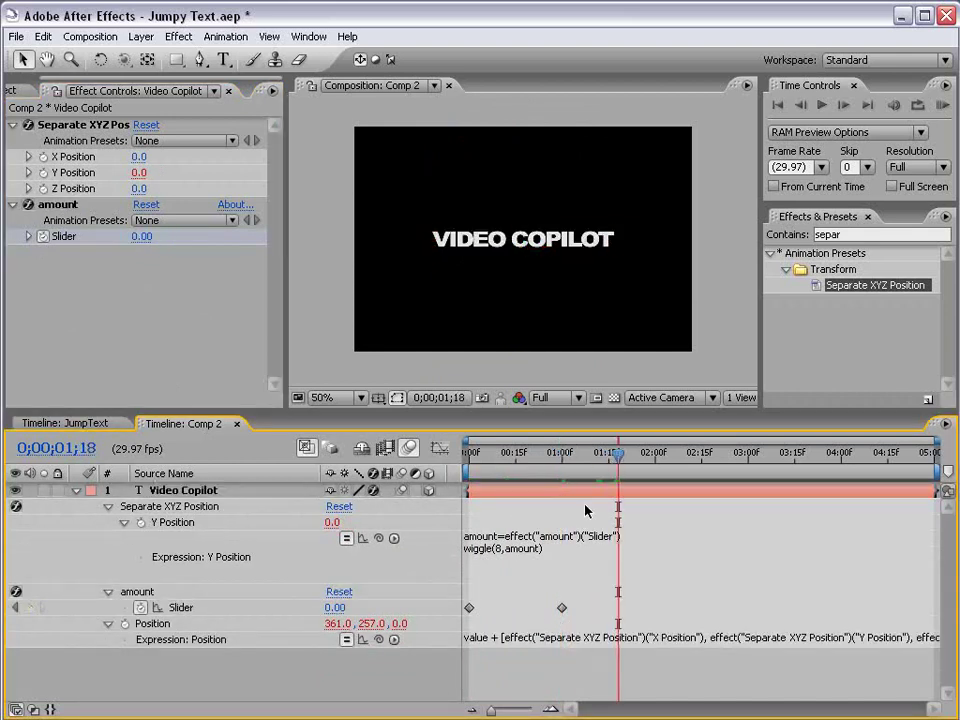
{"action": "left_click", "coordinate": [562, 608]}
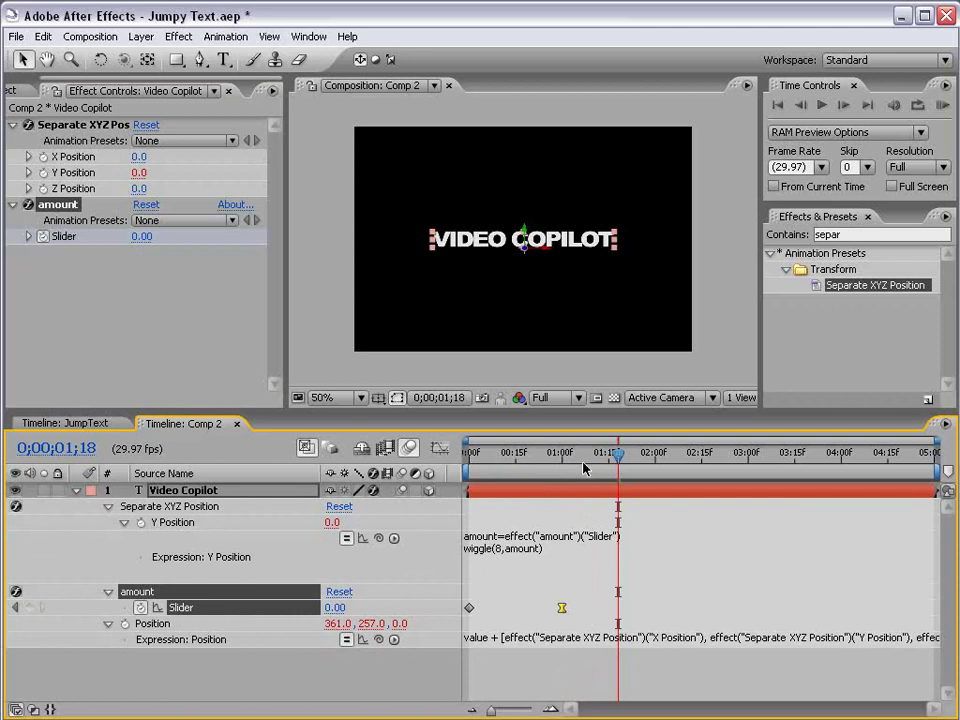
{"action": "left_click_drag", "start_coordinate": [584, 468], "coordinate": [465, 462]}
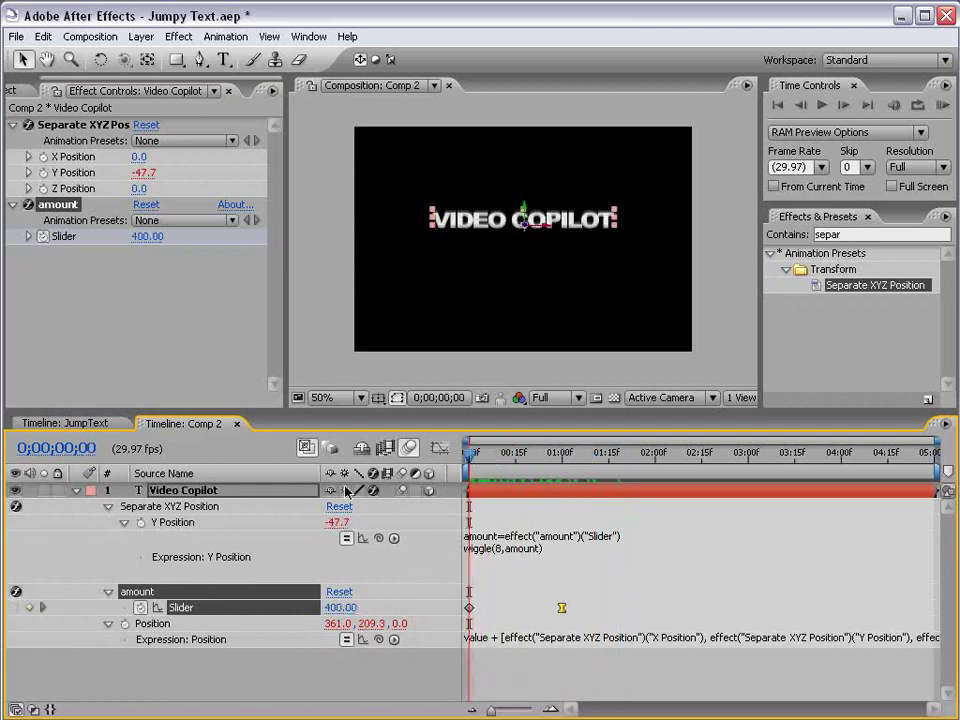
{"action": "key", "text": "KP_0"}
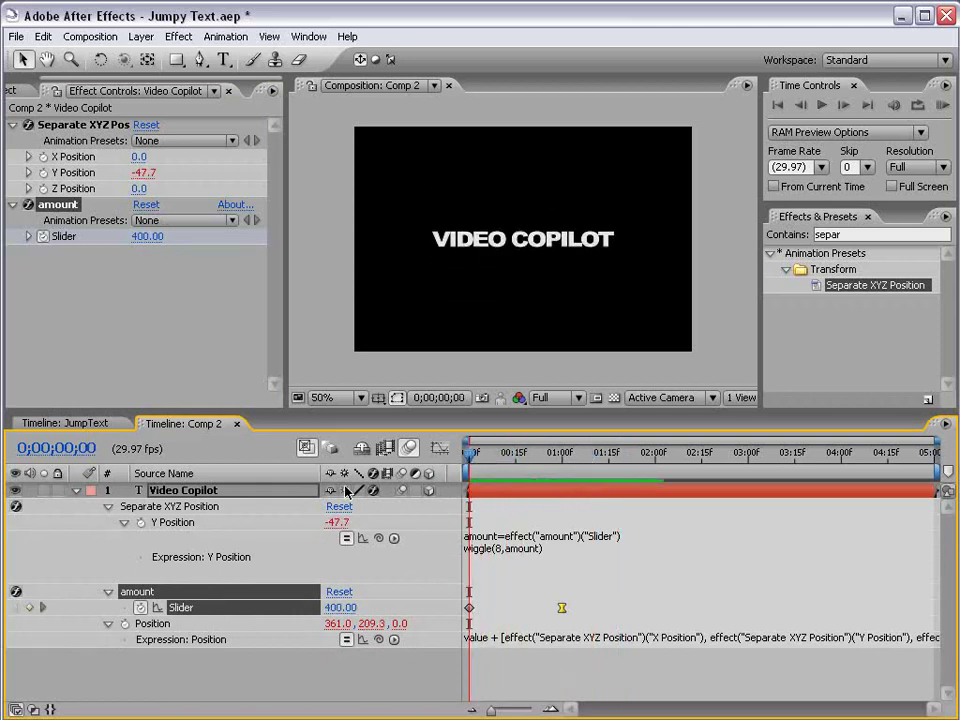
{"action": "key", "text": "space"}
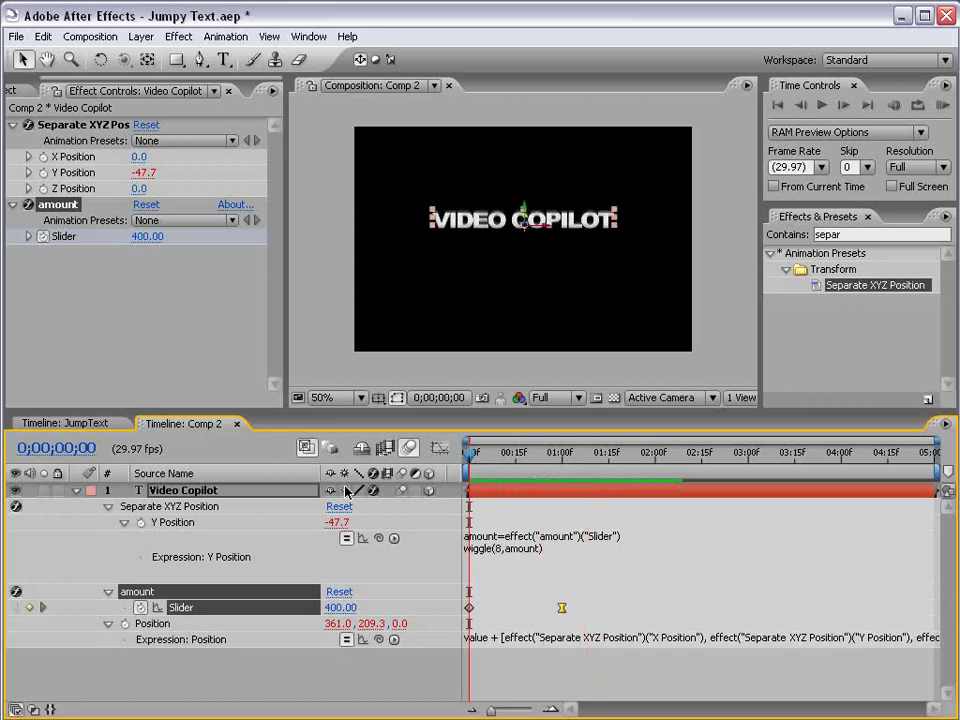
Move the eased ending keyframe of the amount Slider earlier to 0;00;00;14, previewing the shortened jump
{"action": "left_click_drag", "start_coordinate": [566, 609], "coordinate": [522, 615]}
{"action": "key", "text": "KP_0"}
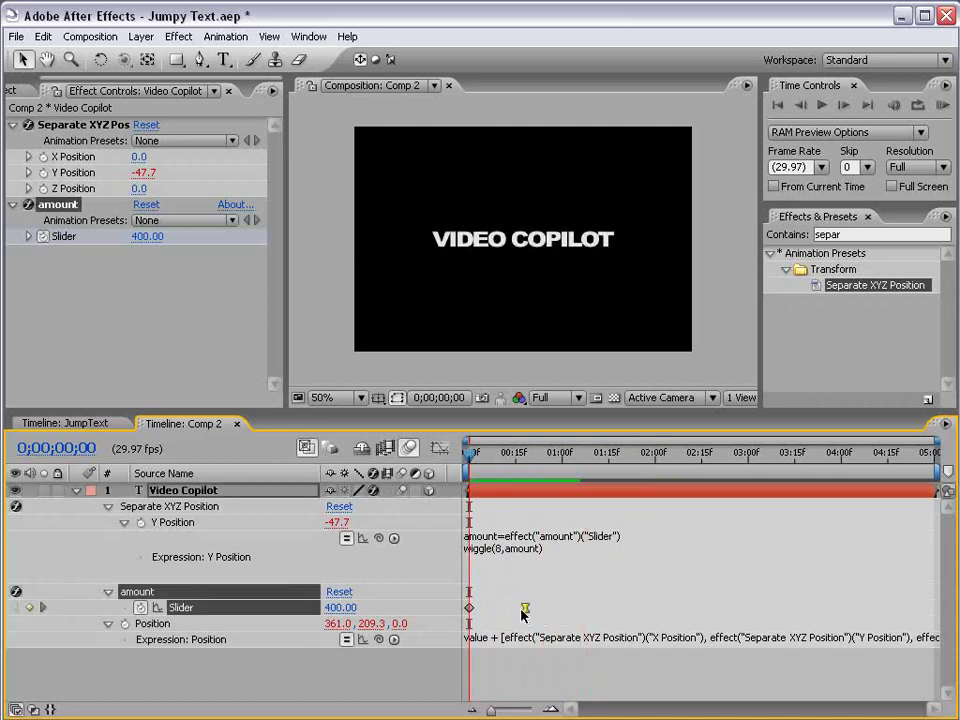
{"action": "key", "text": "space"}
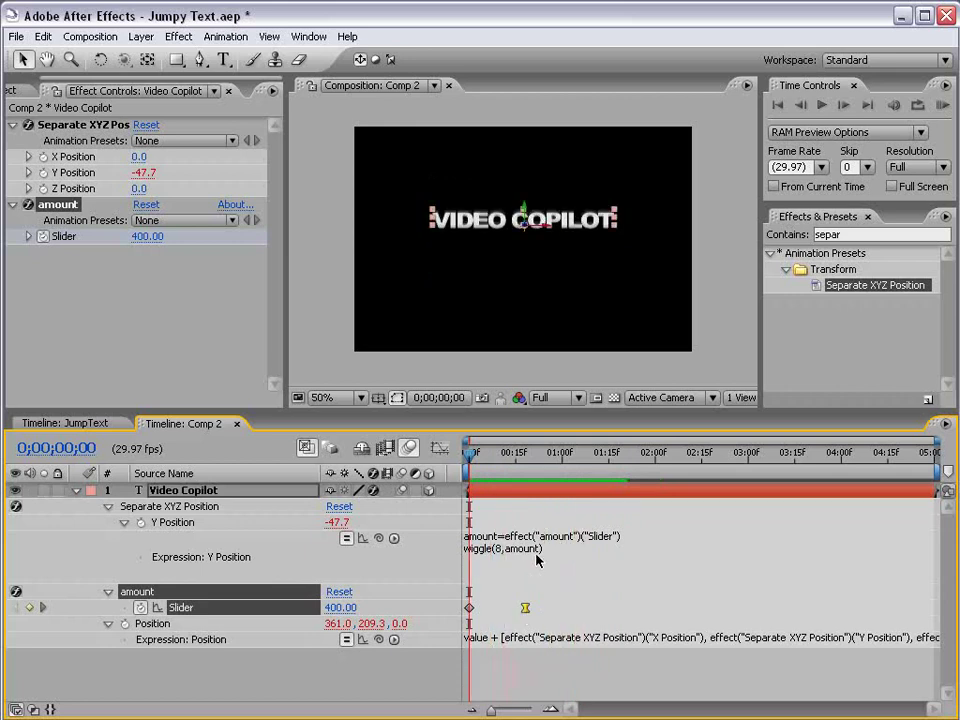
{"action": "key", "text": "space"}
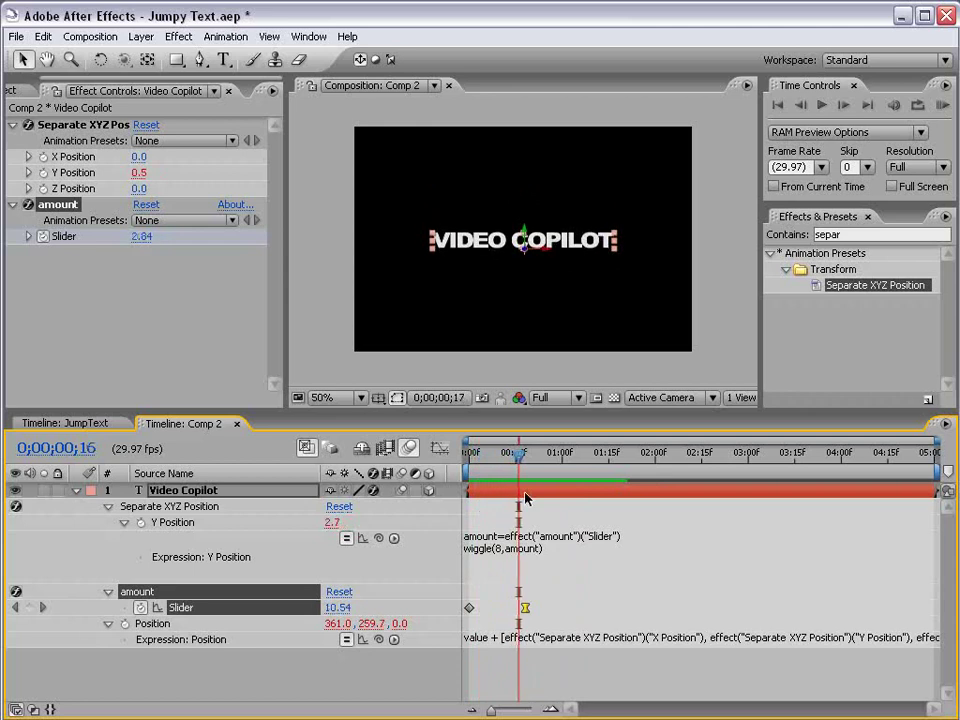
{"action": "left_click", "coordinate": [519, 465]}
{"action": "left_click_drag", "start_coordinate": [525, 607], "coordinate": [512, 607]}
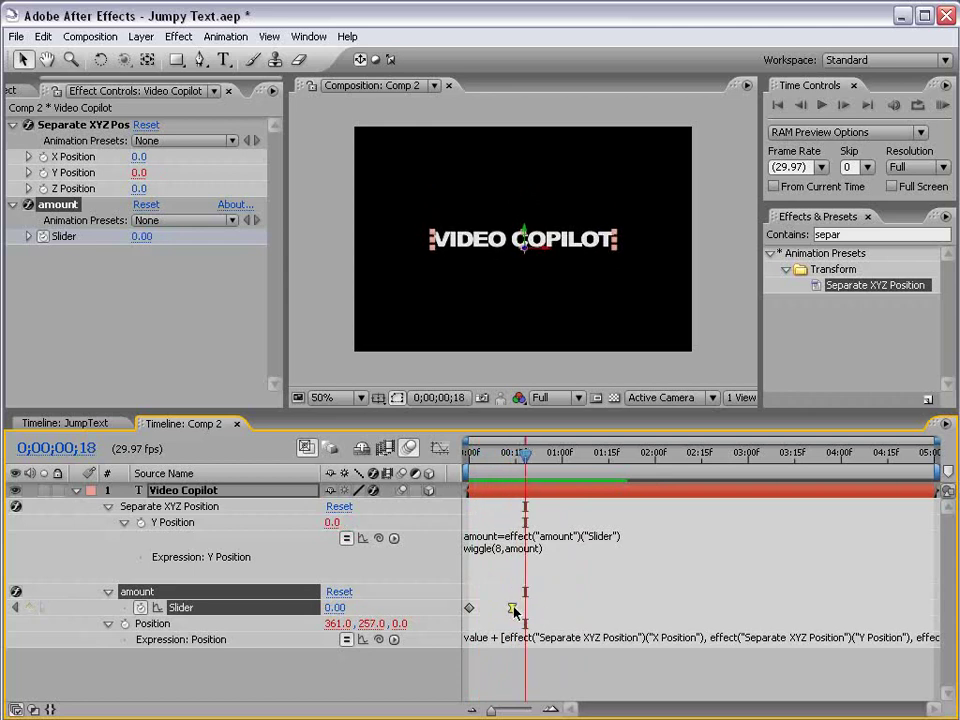
Set the amount Slider's first keyframe at 0;00;00;00 to 500 and preview the text motion
{"action": "key", "text": "Home"}
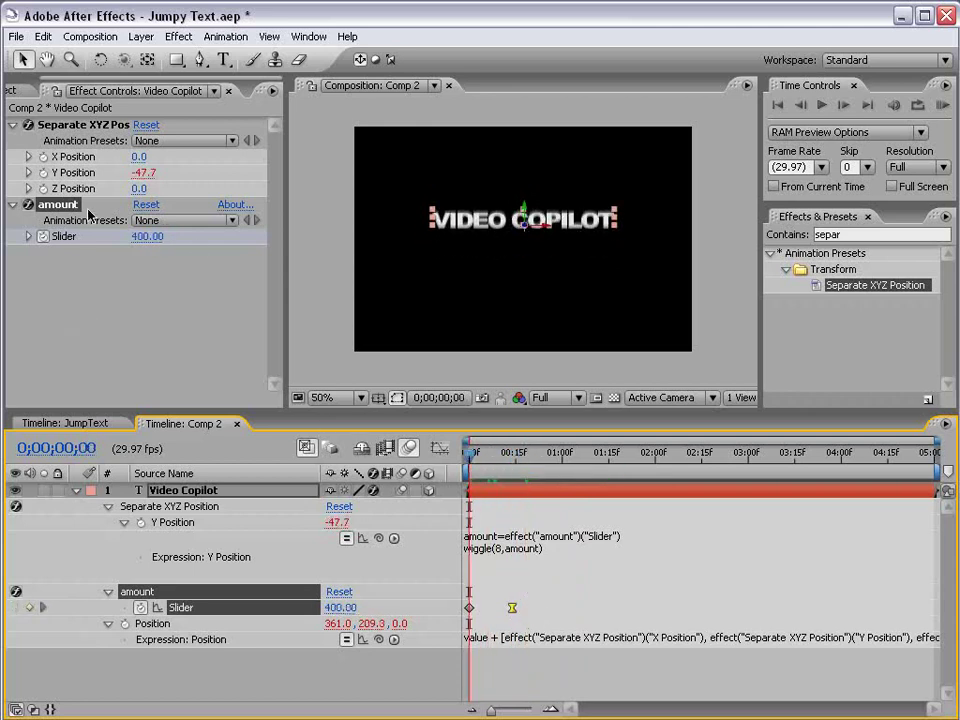
{"action": "left_click", "coordinate": [147, 237]}
{"action": "type", "text": "50"}
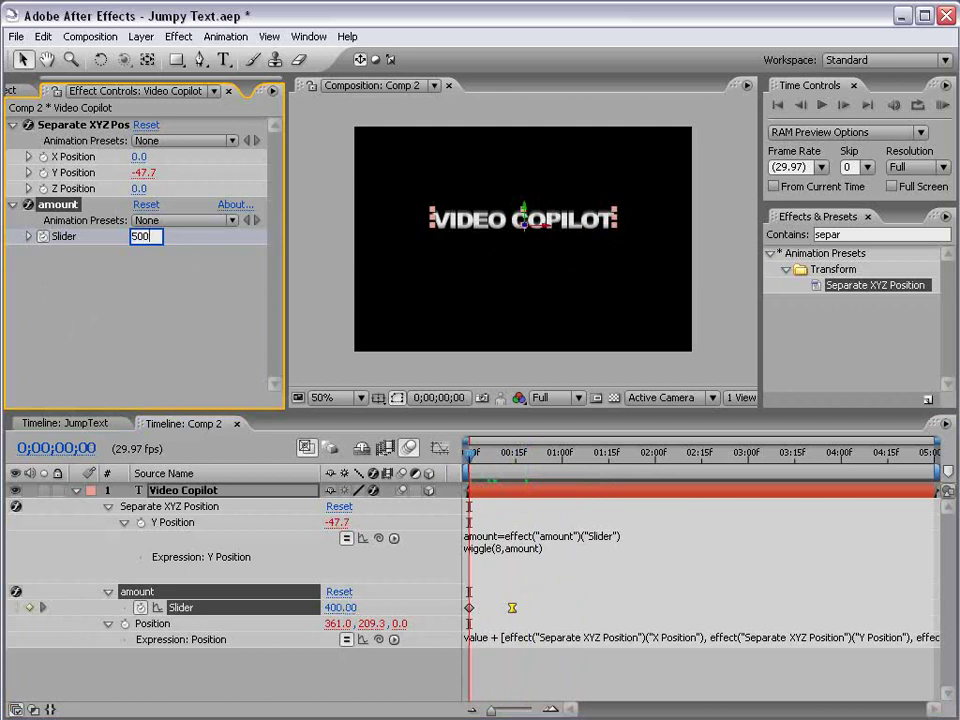
{"action": "type", "text": "0"}
{"action": "key", "text": "Return"}
{"action": "key", "text": "KP_0"}
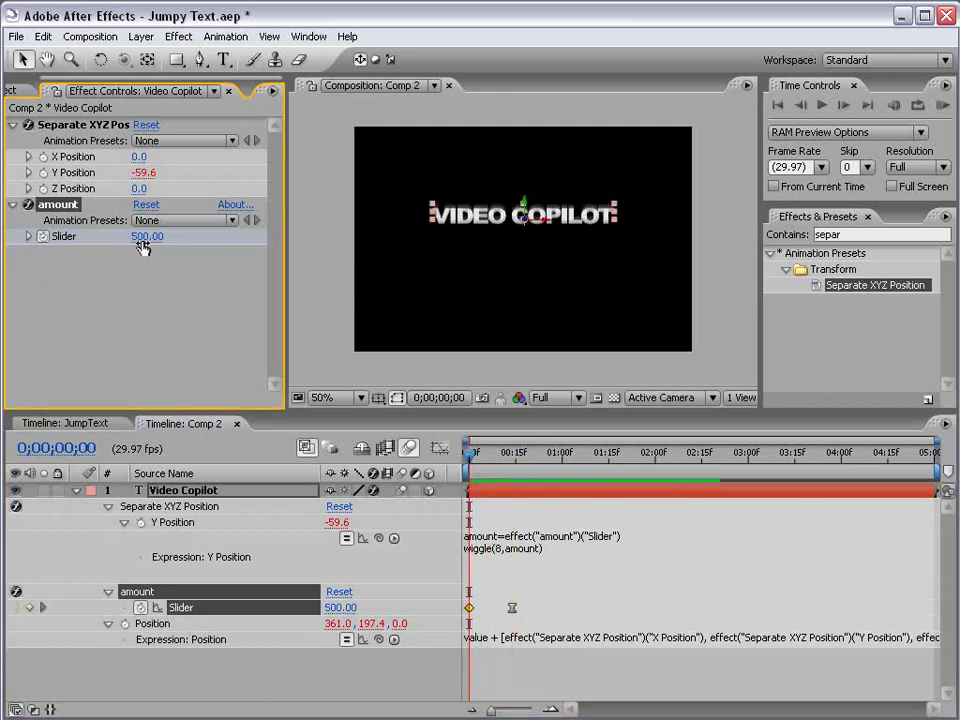
Raise the amount Slider's first keyframe to 779, preview the text motion, and check it frame by frame up to the ending keyframe
{"action": "left_click_drag", "start_coordinate": [143, 248], "coordinate": [214, 214]}
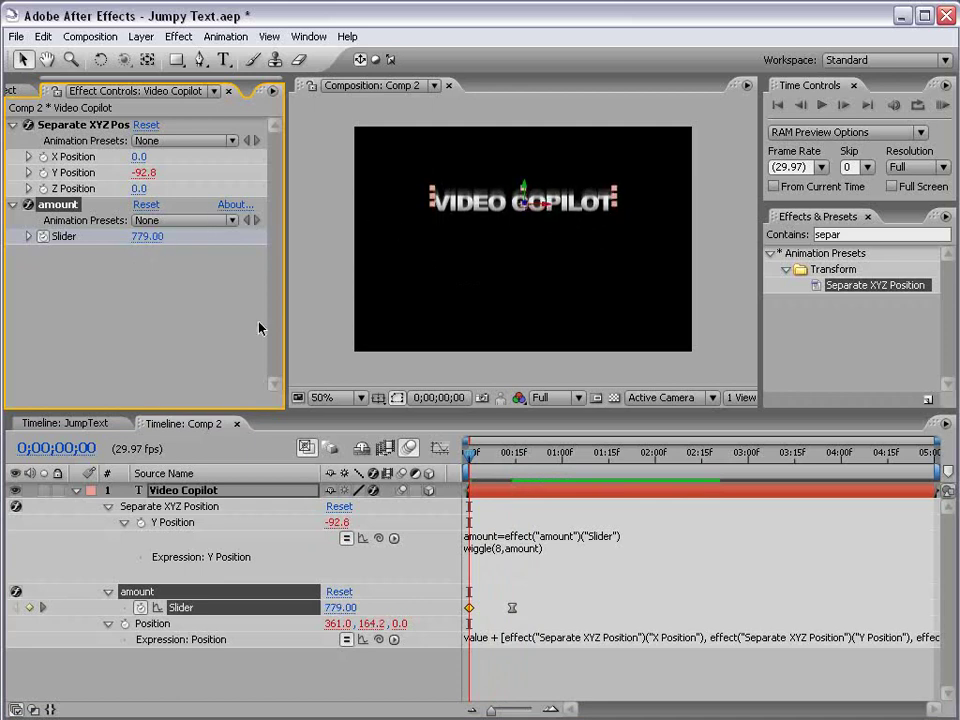
{"action": "key", "text": "KP_0"}
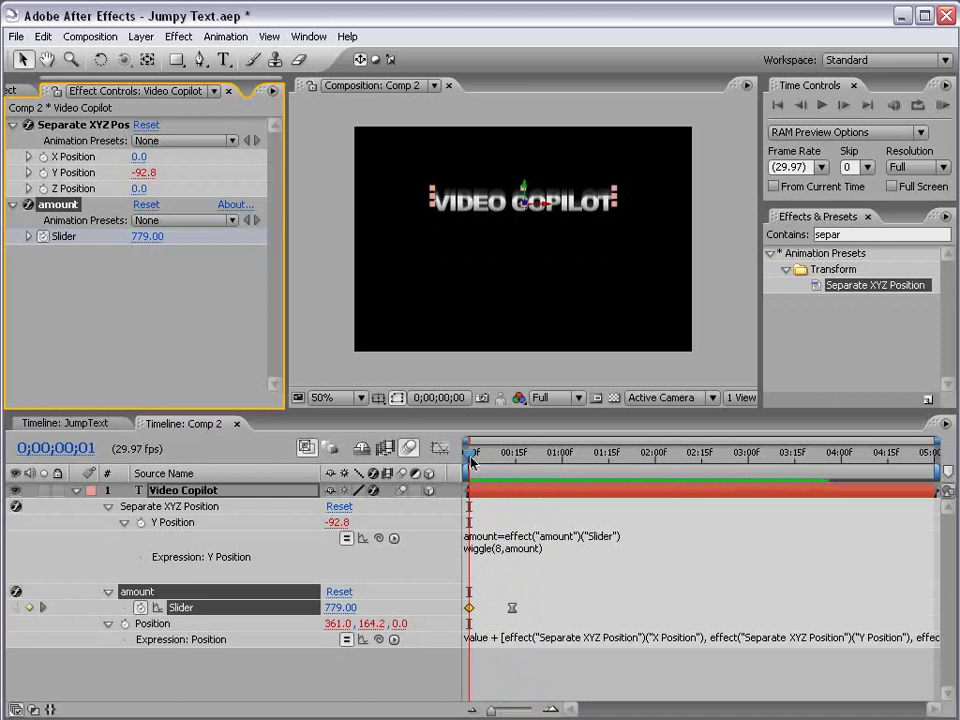
{"action": "left_click", "coordinate": [494, 455]}
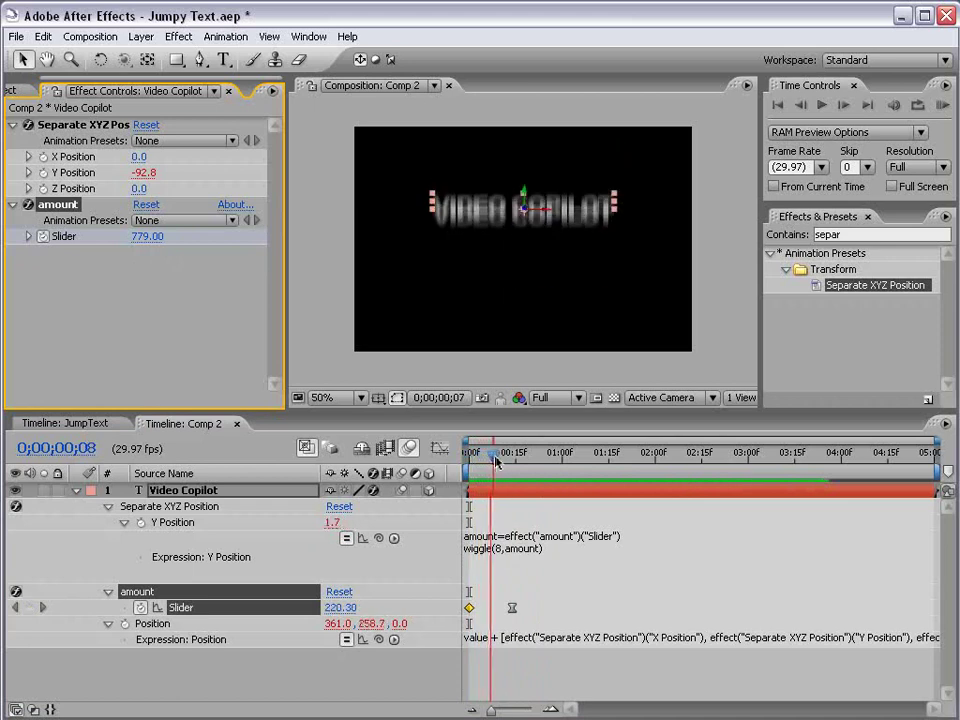
{"action": "left_click_drag", "start_coordinate": [496, 460], "coordinate": [514, 463]}
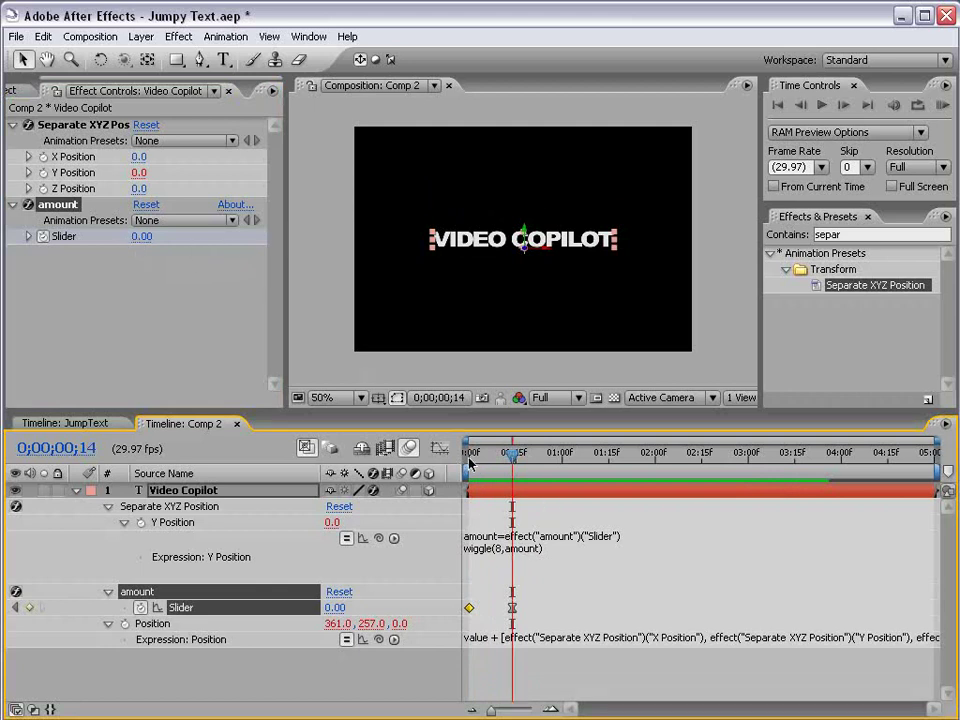
{"action": "left_click_drag", "start_coordinate": [470, 460], "coordinate": [519, 462]}
{"action": "key", "text": "F2"}
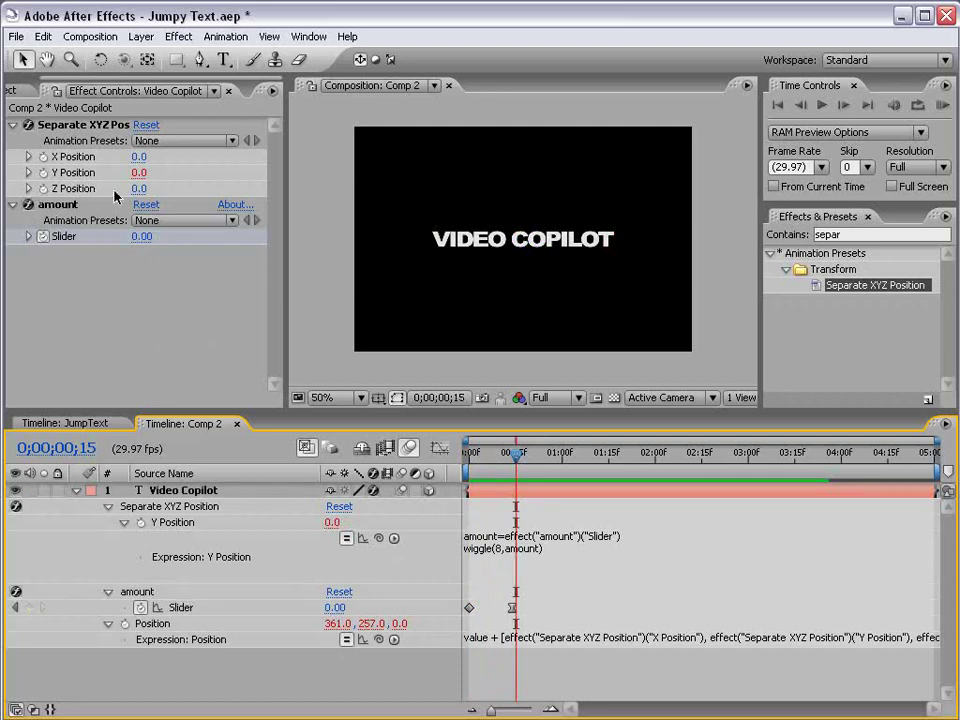
Add the expression wiggle(5,100) to the Z Position property of the Video Copilot layer's Separate XYZ Position effect
{"action": "left_click", "coordinate": [43, 188], "text": "alt"}
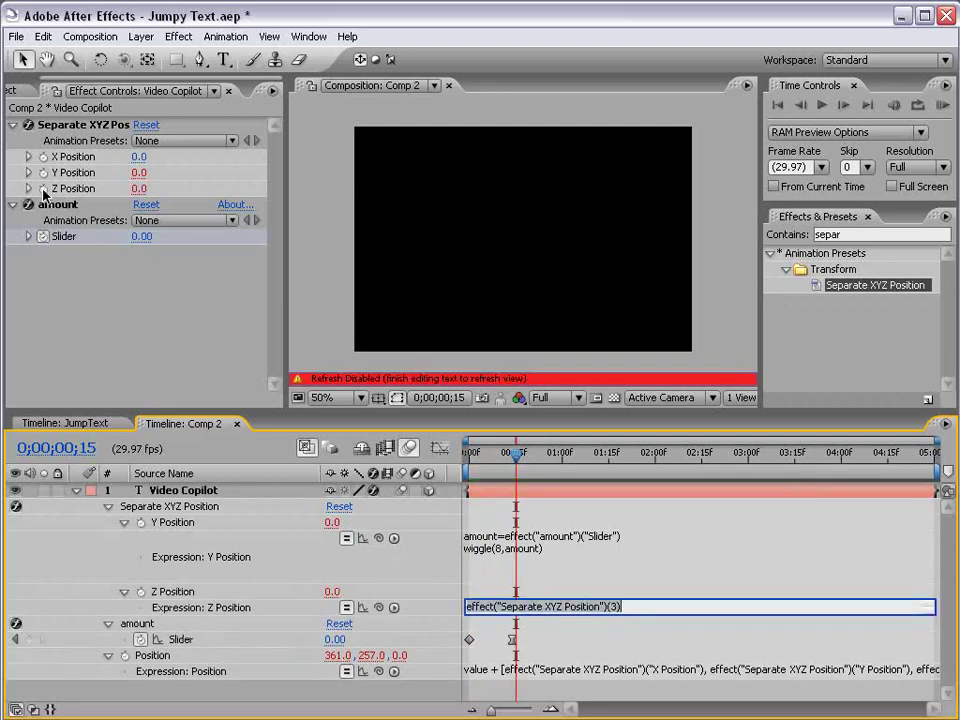
{"action": "type", "text": "wiggle(5,100"}
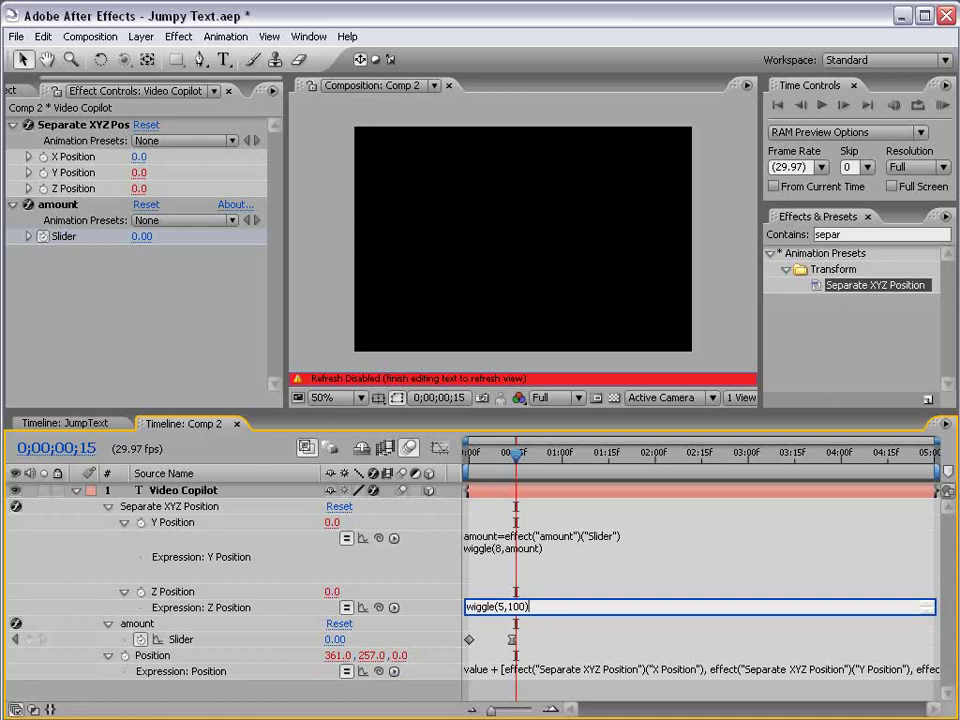
{"action": "left_click", "coordinate": [505, 473]}
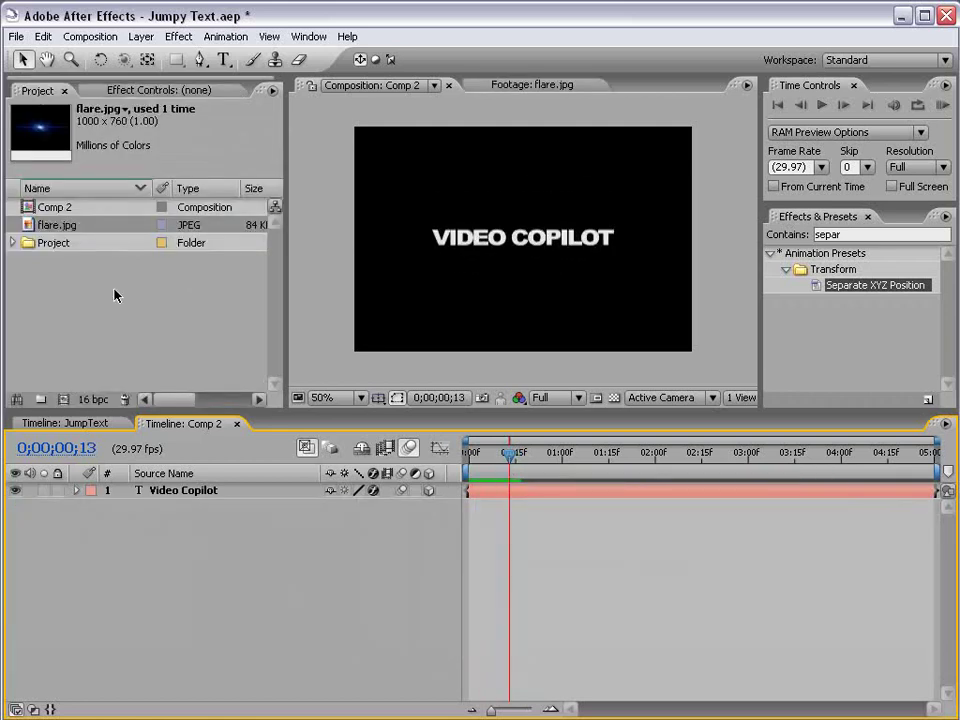
Inspect the flare.jpg footage, return to Comp 2, and add flare.jpg beneath the Video Copilot text layer
{"action": "double_click", "coordinate": [33, 226]}
{"action": "scroll", "coordinate": [521, 268], "scroll_direction": "up", "scroll_amount": 2}
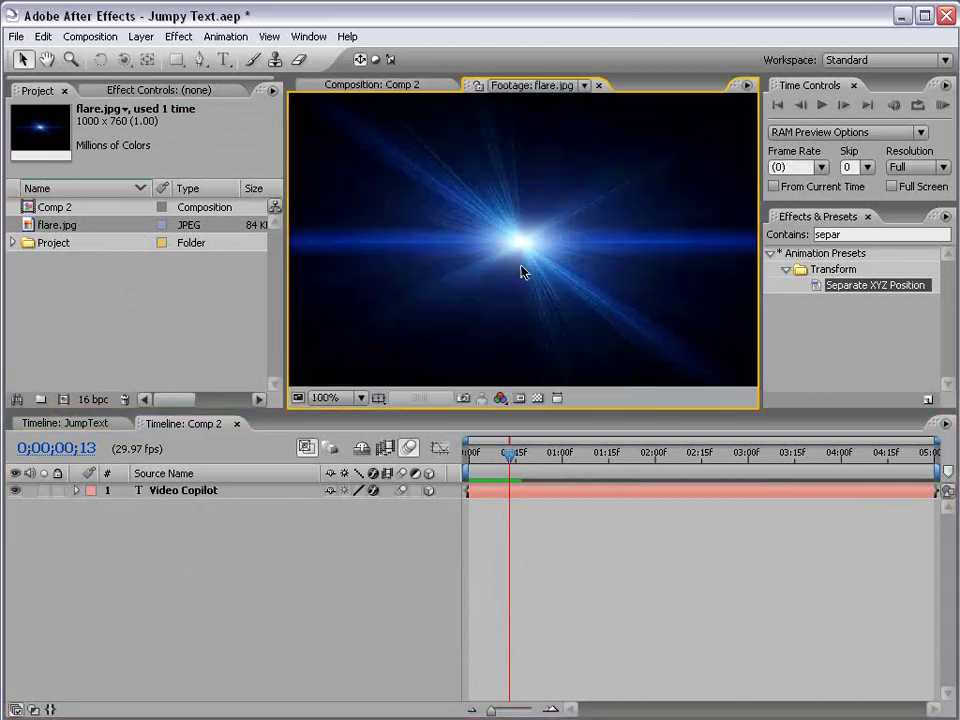
{"action": "left_click", "coordinate": [388, 86]}
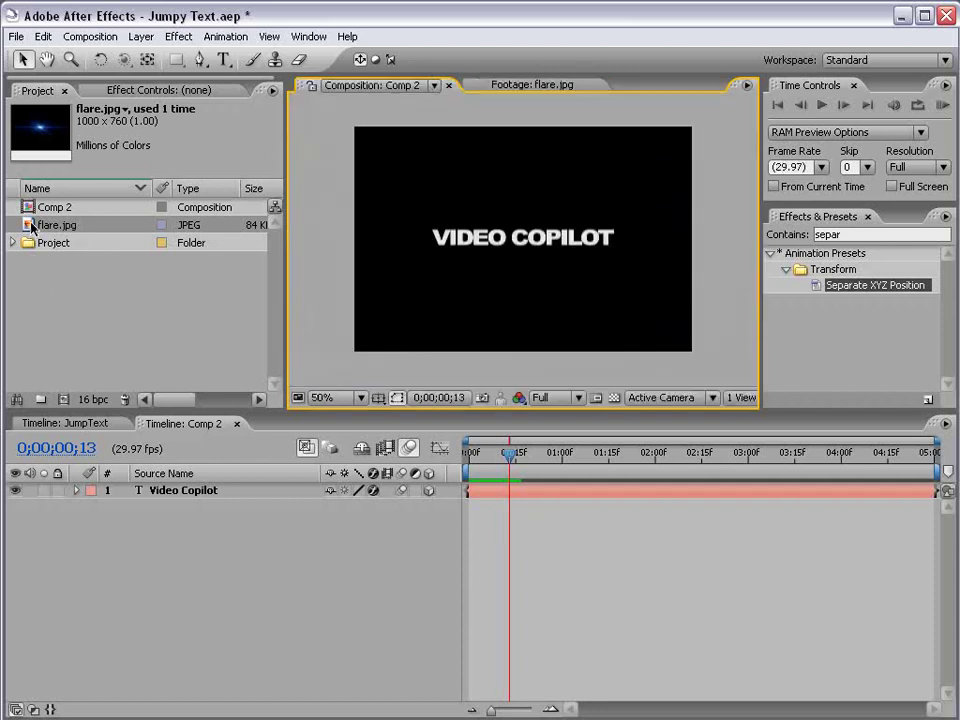
{"action": "double_click", "coordinate": [118, 222]}
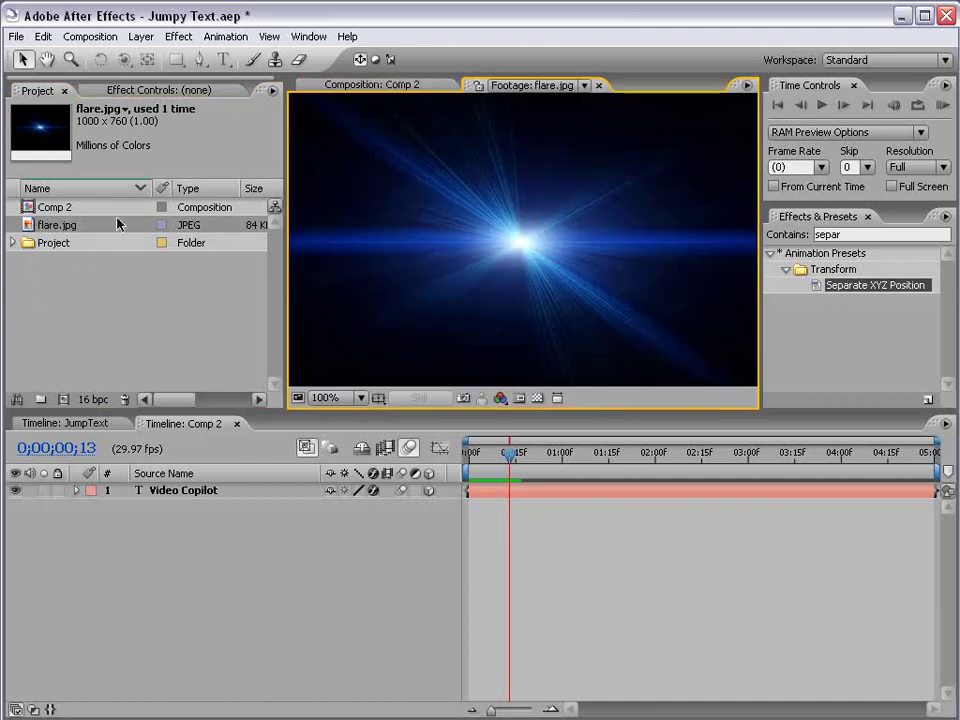
{"action": "left_click", "coordinate": [372, 86]}
{"action": "left_click", "coordinate": [73, 281]}
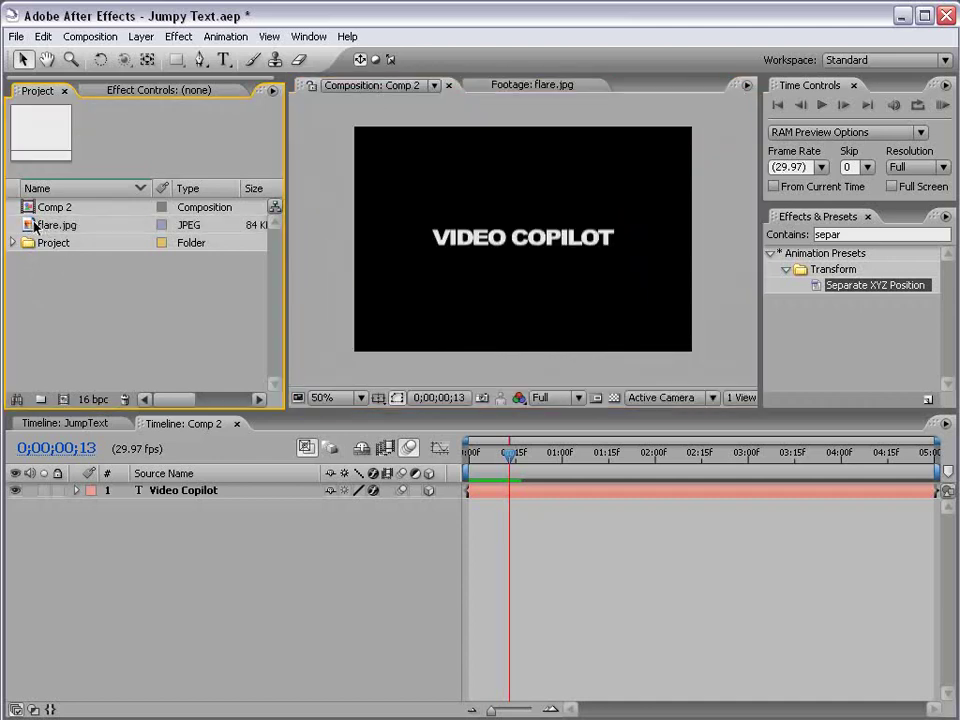
{"action": "left_click_drag", "start_coordinate": [36, 224], "coordinate": [524, 494]}
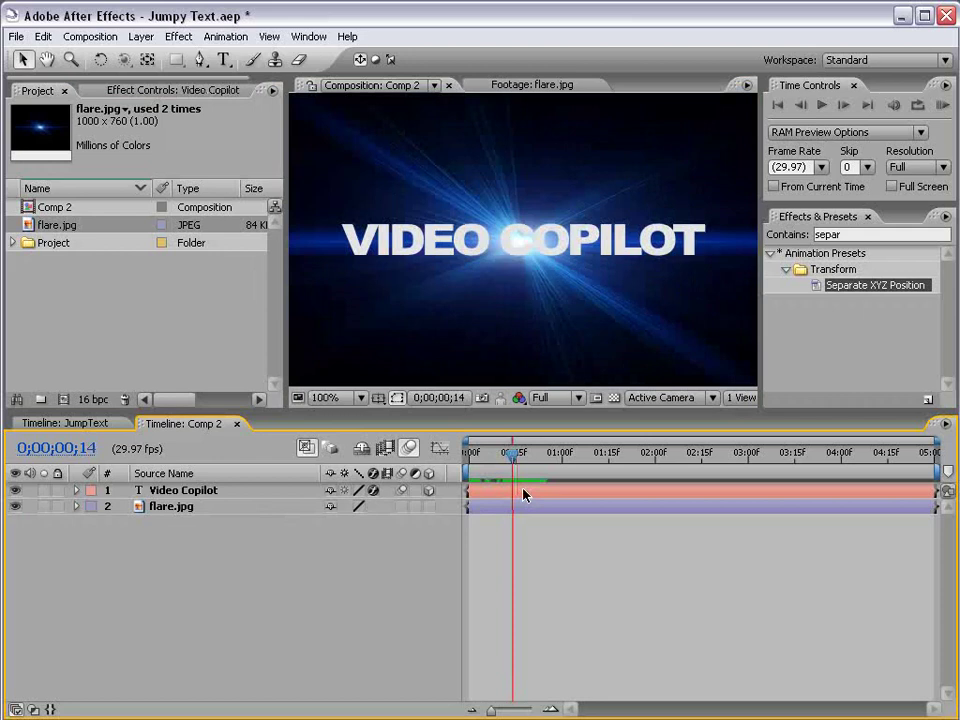
Apply the Drop Shadow effect to the Video Copilot text layer
{"action": "left_click", "coordinate": [524, 494]}
{"action": "left_click", "coordinate": [178, 36]}
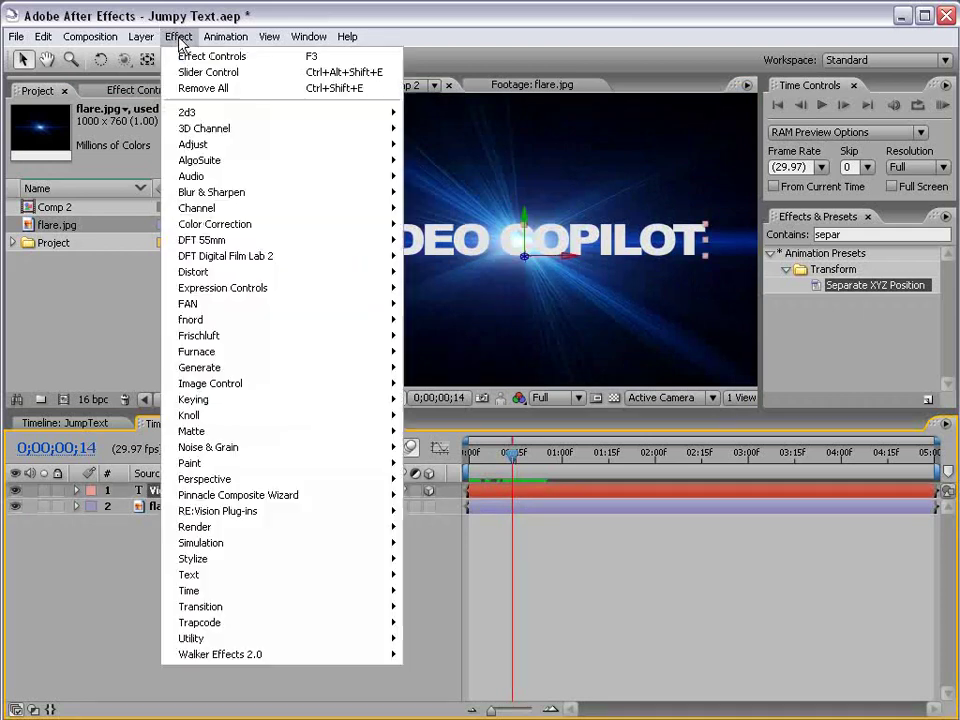
{"action": "mouse_move", "coordinate": [300, 480]}
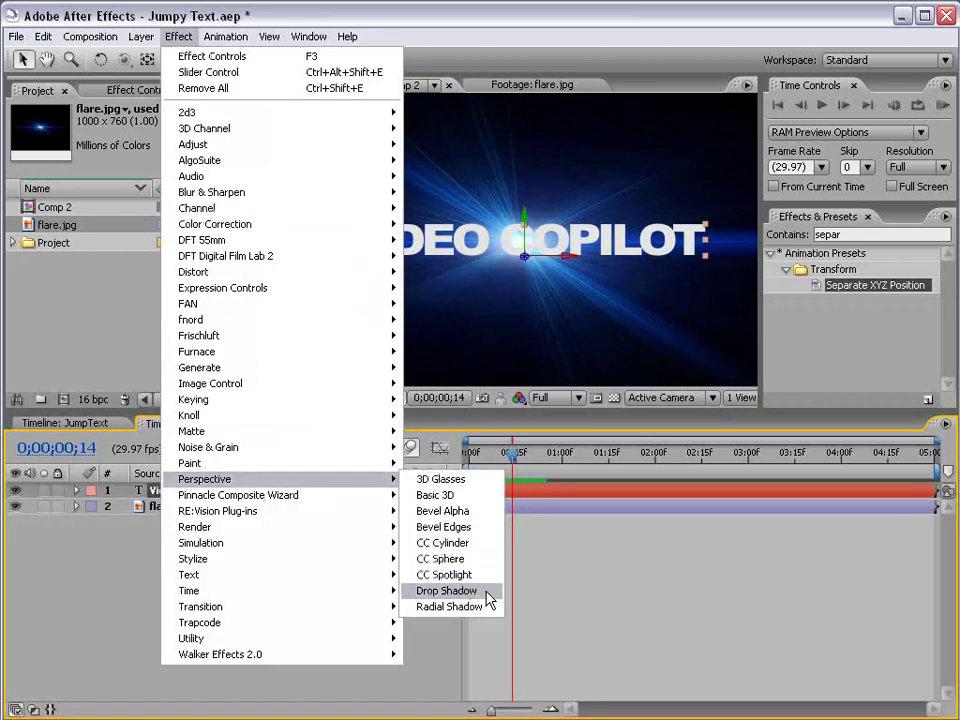
{"action": "left_click", "coordinate": [446, 591]}
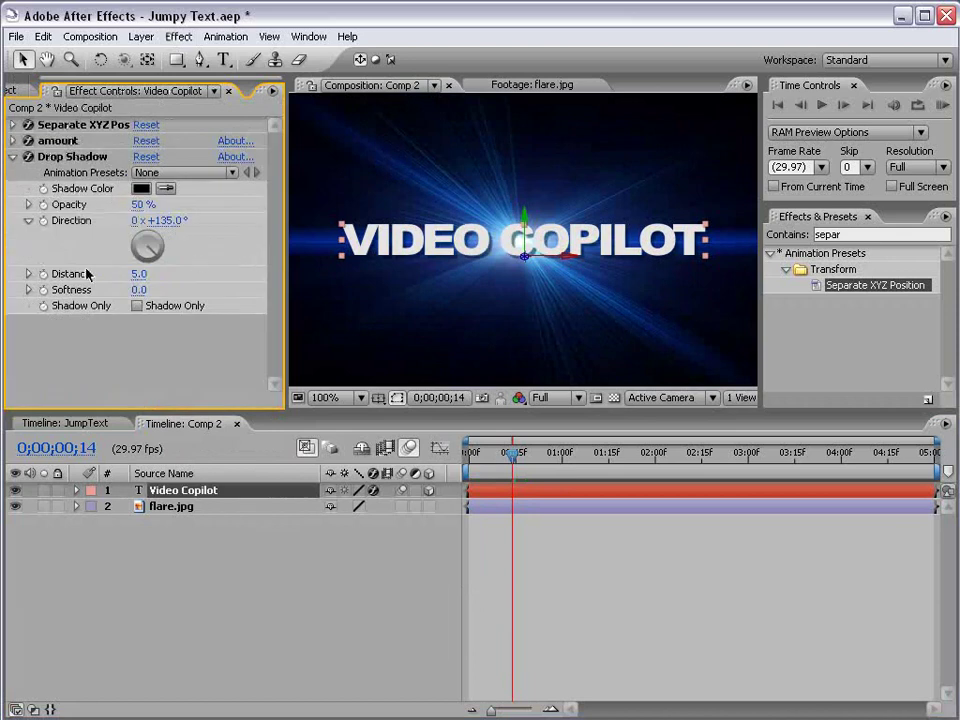
Set the text's Drop Shadow to a distance of 3, a softness of 3, and an opacity of 74%
{"action": "left_click", "coordinate": [136, 274]}
{"action": "type", "text": "3"}
{"action": "key", "text": "Return"}
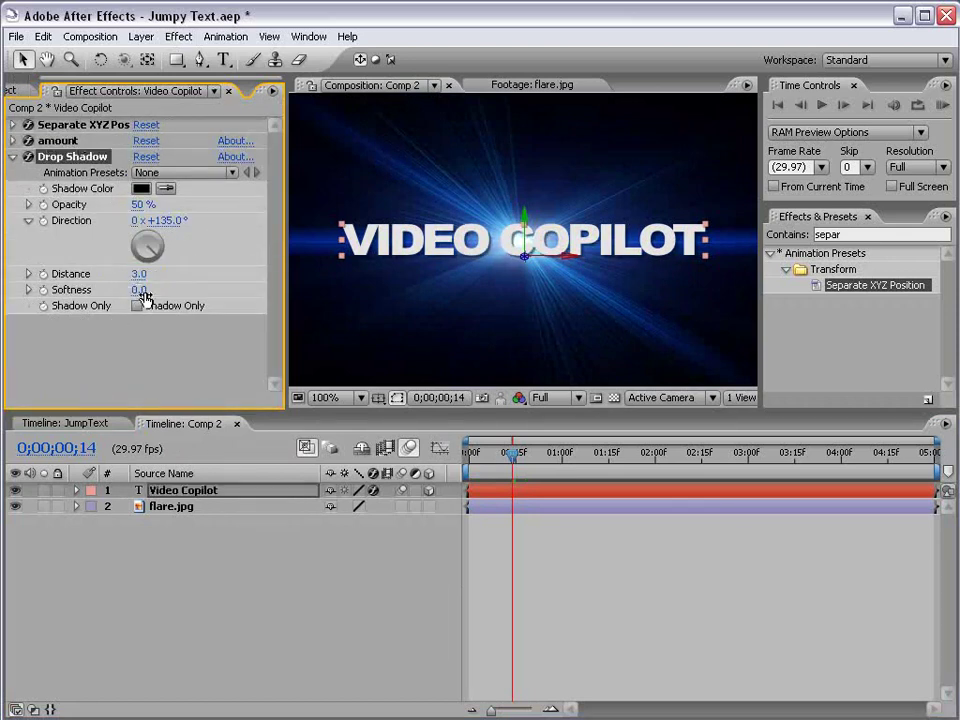
{"action": "left_click", "coordinate": [140, 289]}
{"action": "type", "text": "3"}
{"action": "key", "text": "Return"}
{"action": "left_click_drag", "start_coordinate": [139, 204], "coordinate": [181, 204]}
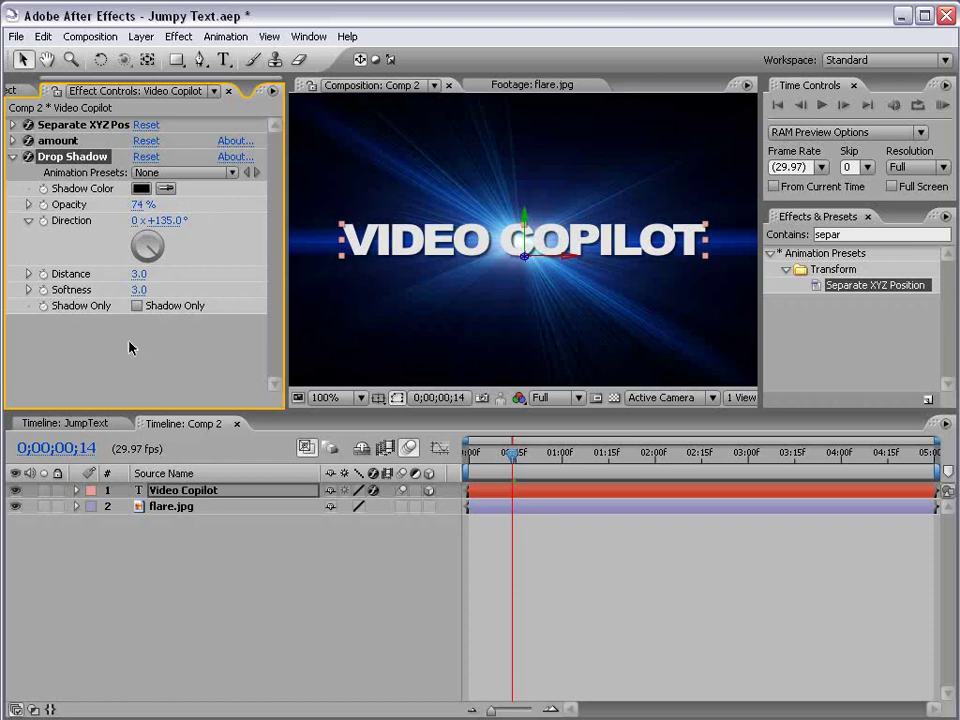
Duplicate the Drop Shadow effect on the Video Copilot layer and collapse the original effect's settings
{"action": "left_click", "coordinate": [75, 157]}
{"action": "left_click", "coordinate": [50, 36]}
{"action": "left_click", "coordinate": [60, 199]}
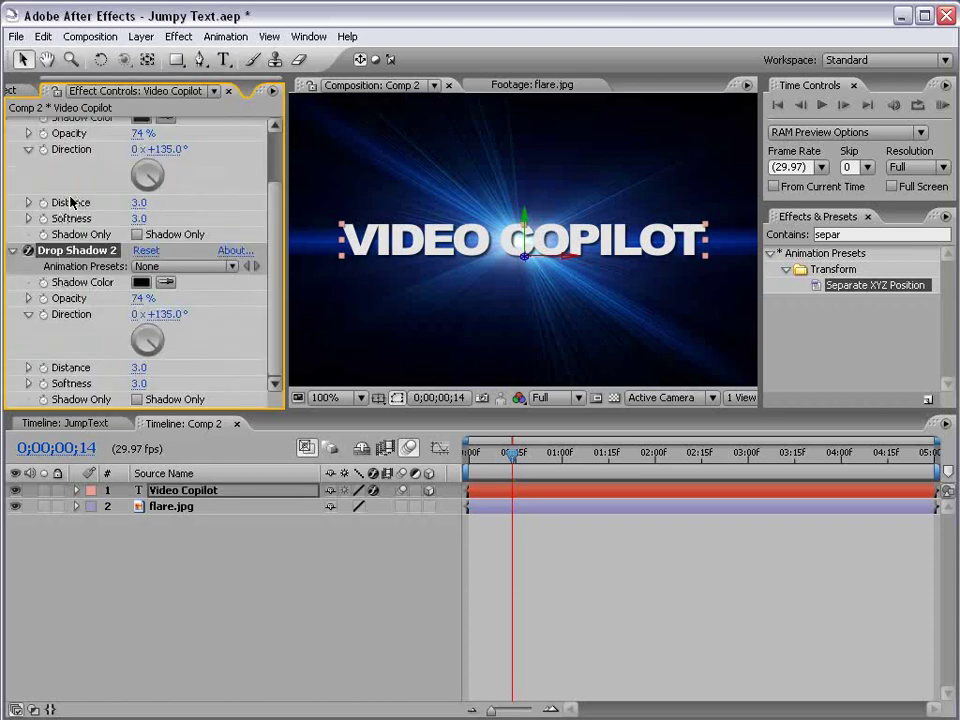
{"action": "left_click_drag", "start_coordinate": [276, 266], "coordinate": [275, 214]}
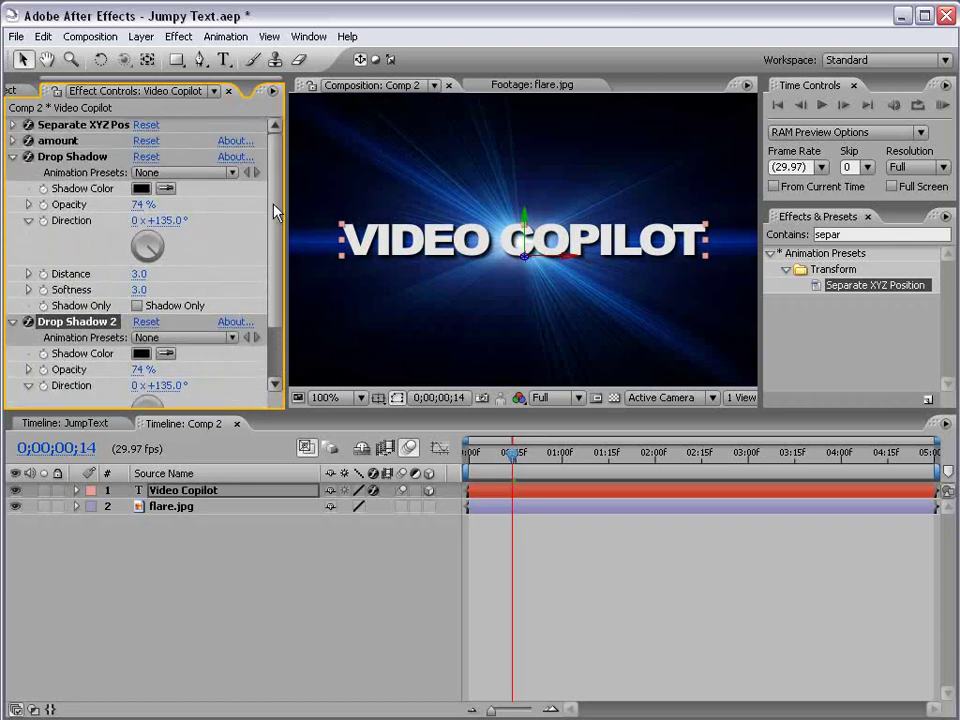
{"action": "left_click", "coordinate": [13, 157]}
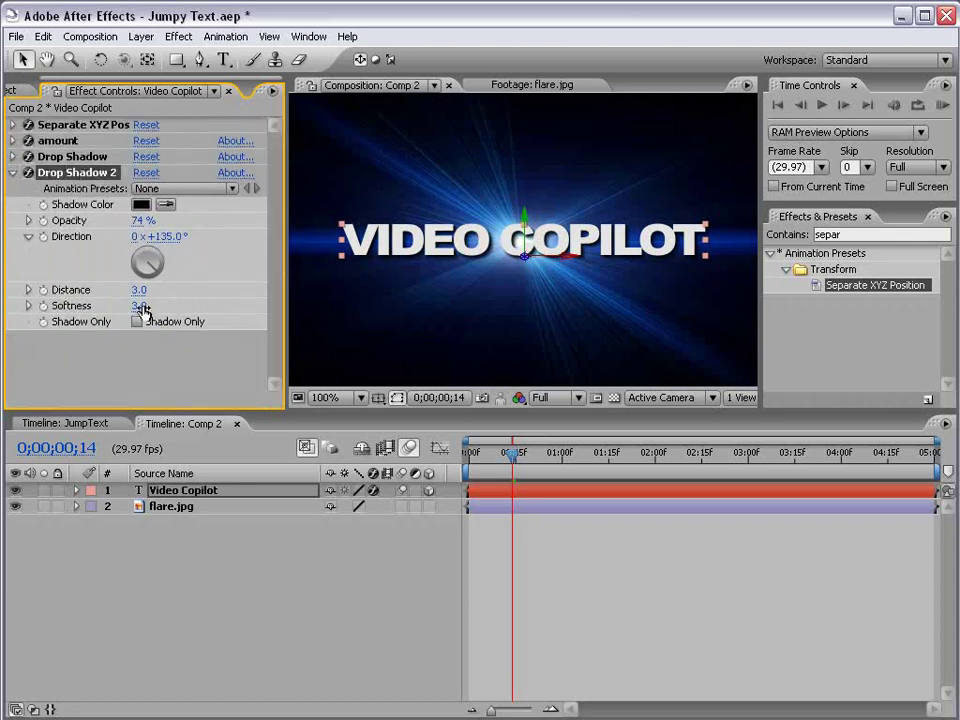
Set the softness of Drop Shadow 2 to 25, inspect the shadow up close, and deselect the text layer
{"action": "left_click_drag", "start_coordinate": [139, 306], "coordinate": [163, 311]}
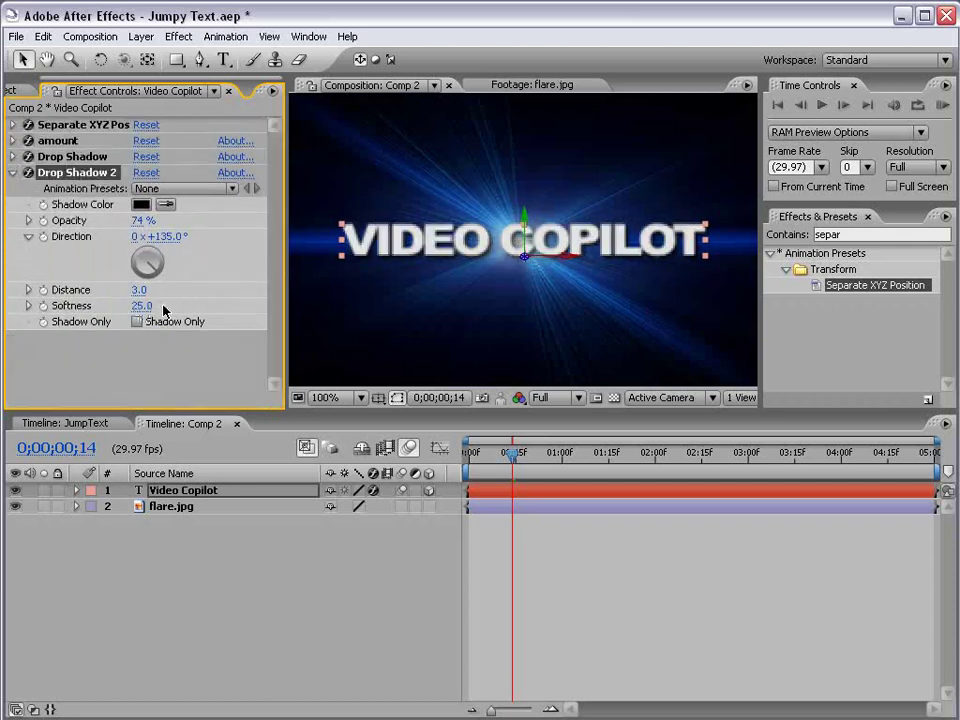
{"action": "key", "text": "period"}
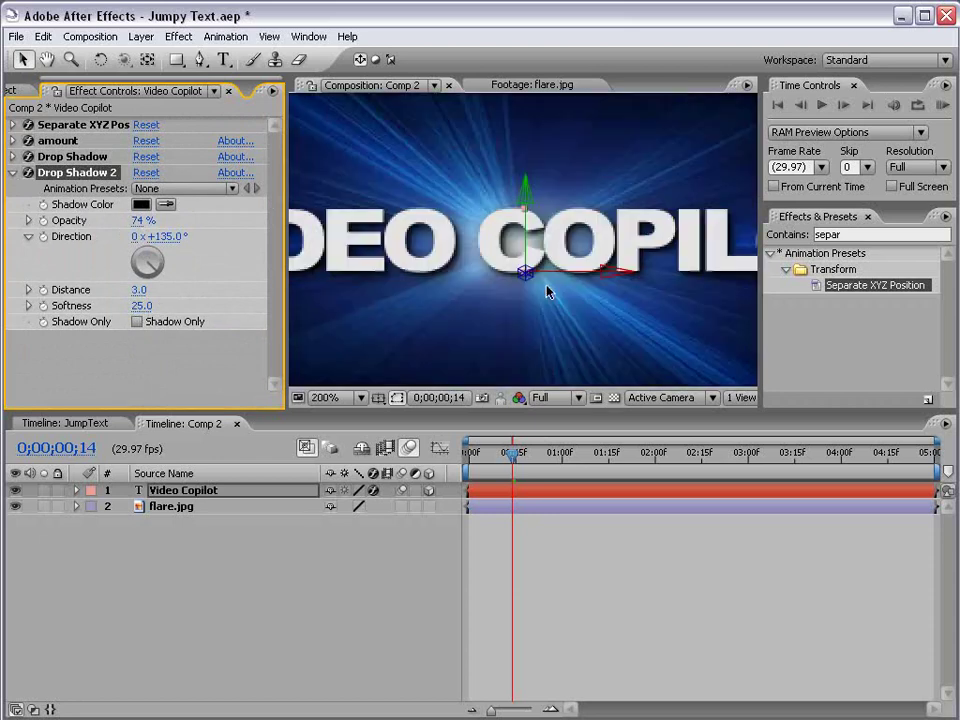
{"action": "key", "text": "comma"}
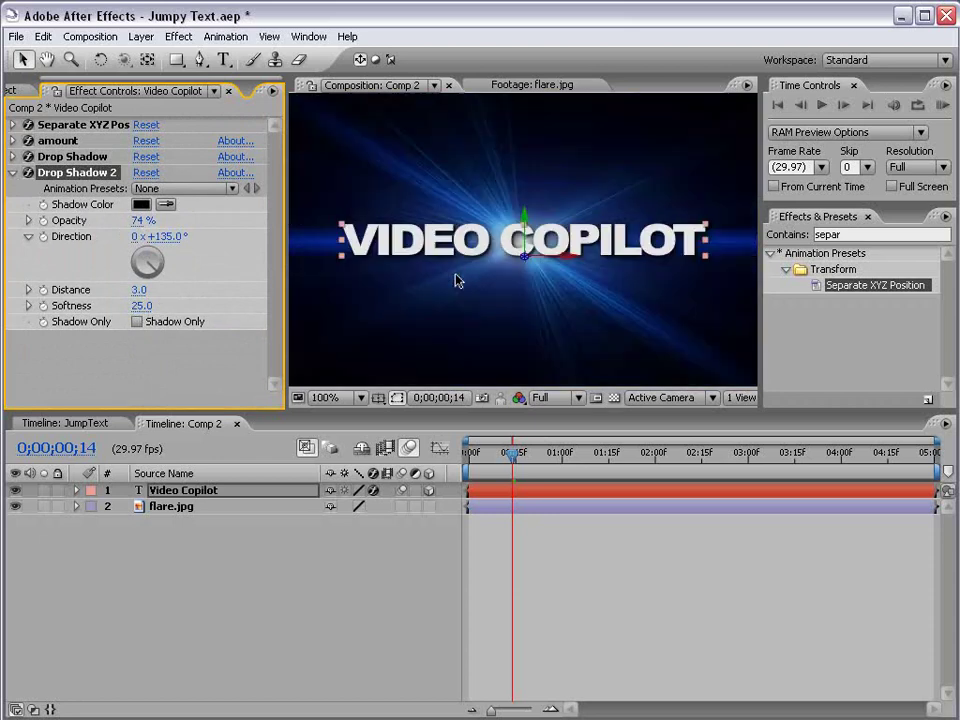
{"action": "left_click", "coordinate": [615, 591]}
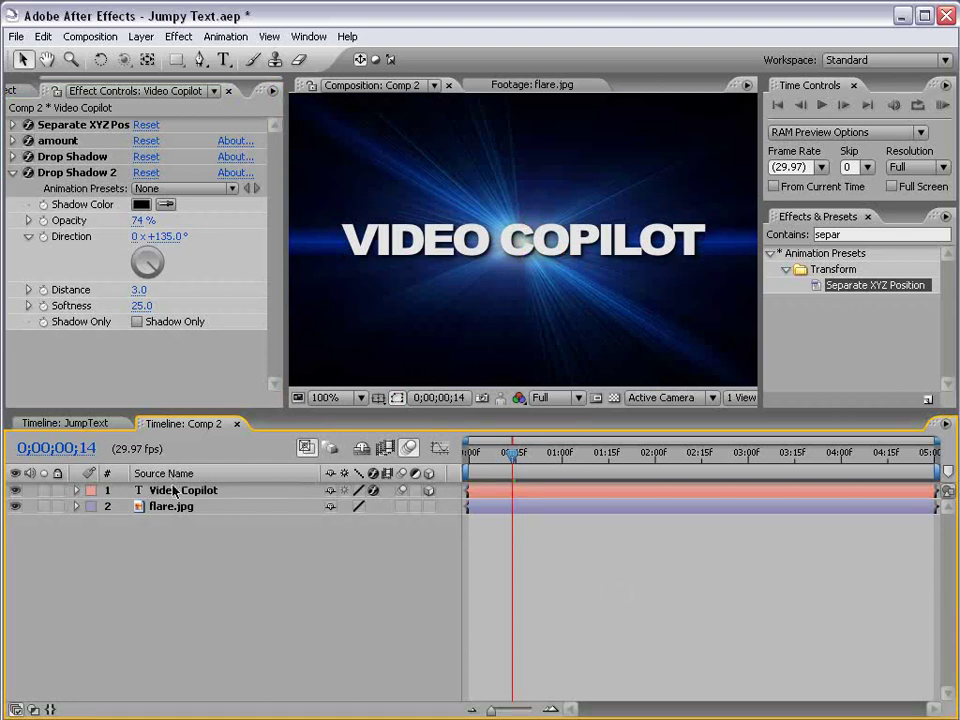
Go to 0;00;00;22 and create an adjustment layer placed between the Video Copilot and flare.jpg layers
{"action": "left_click_drag", "start_coordinate": [512, 452], "coordinate": [537, 454]}
{"action": "key", "text": "comma"}
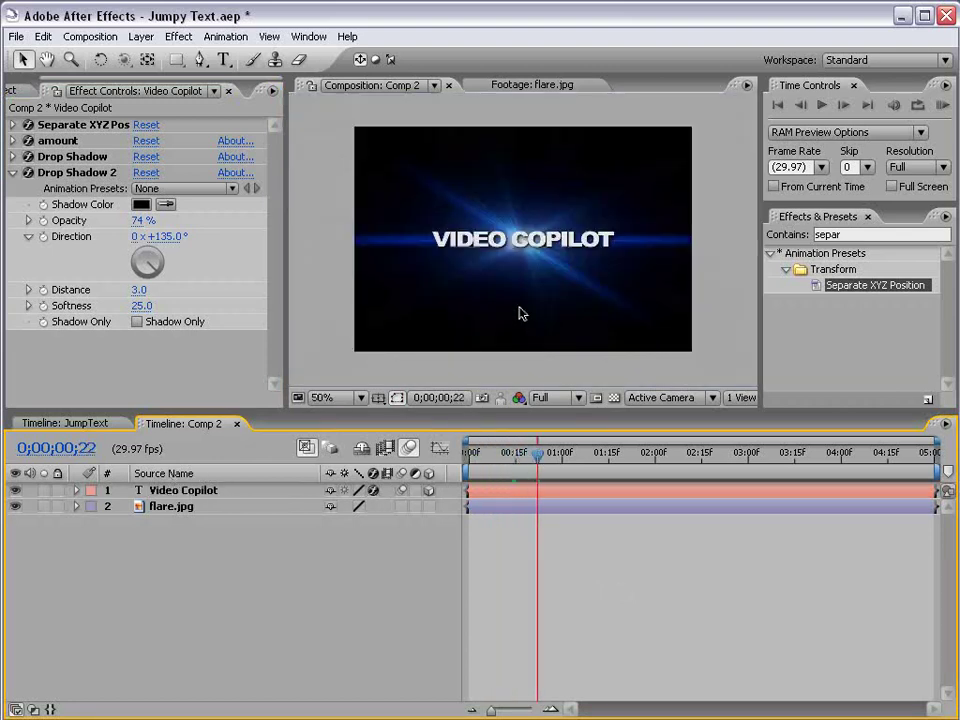
{"action": "left_click", "coordinate": [172, 510]}
{"action": "key", "text": "period"}
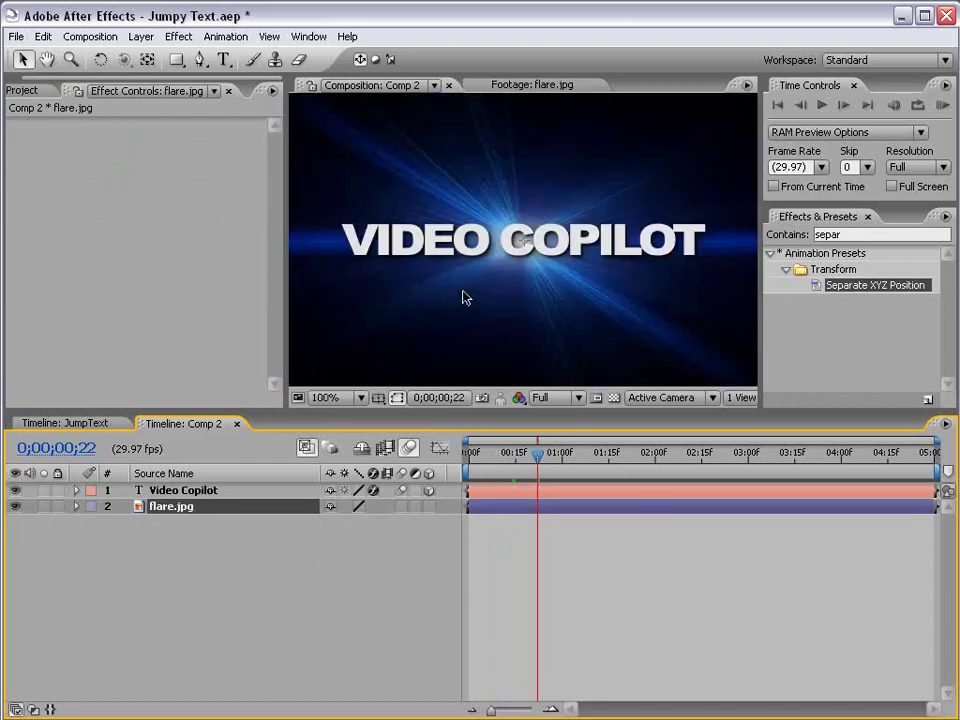
{"action": "key", "text": "comma"}
{"action": "left_click", "coordinate": [140, 37]}
{"action": "mouse_move", "coordinate": [245, 56]}
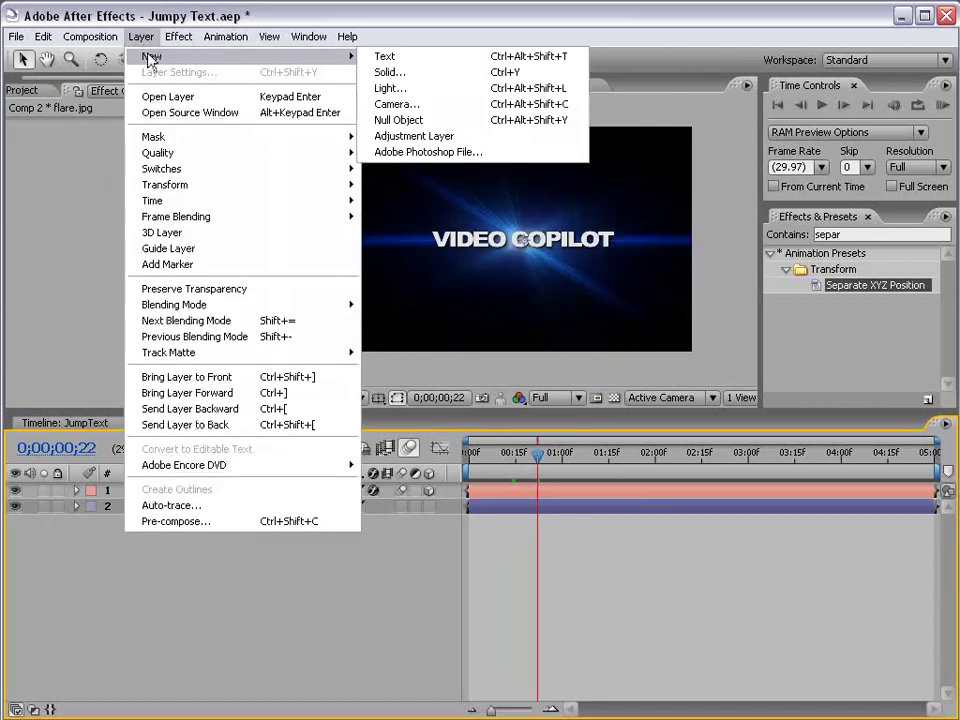
{"action": "left_click", "coordinate": [407, 137]}
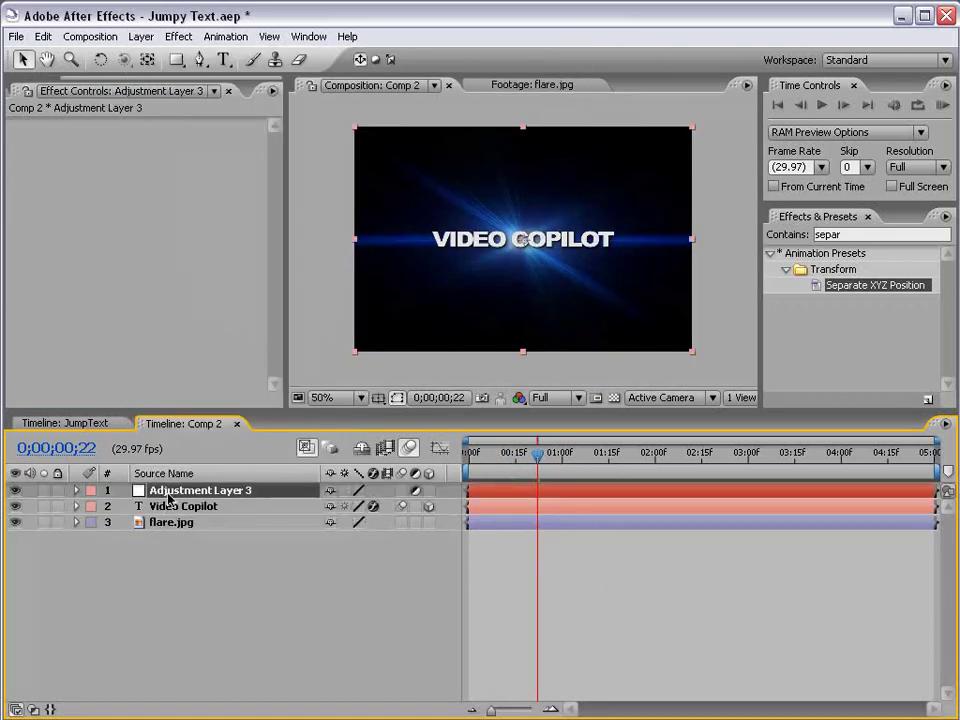
{"action": "left_click_drag", "start_coordinate": [165, 491], "coordinate": [163, 524]}
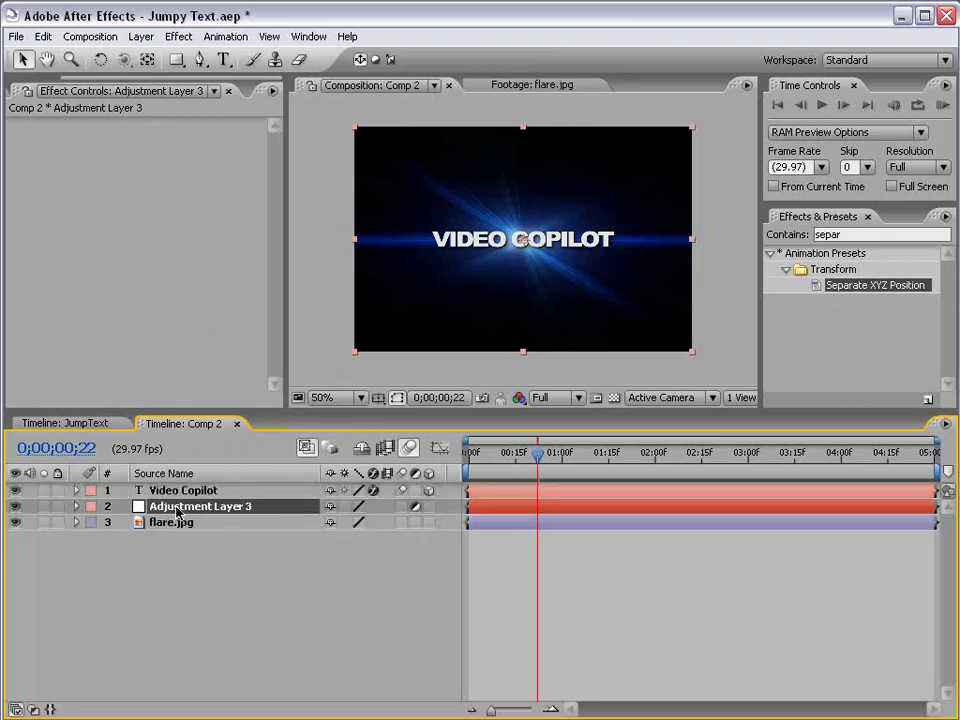
Apply Curves to Adjustment Layer 3 and bend the RGB curve strongly upward to brighten the flare
{"action": "left_click", "coordinate": [180, 37]}
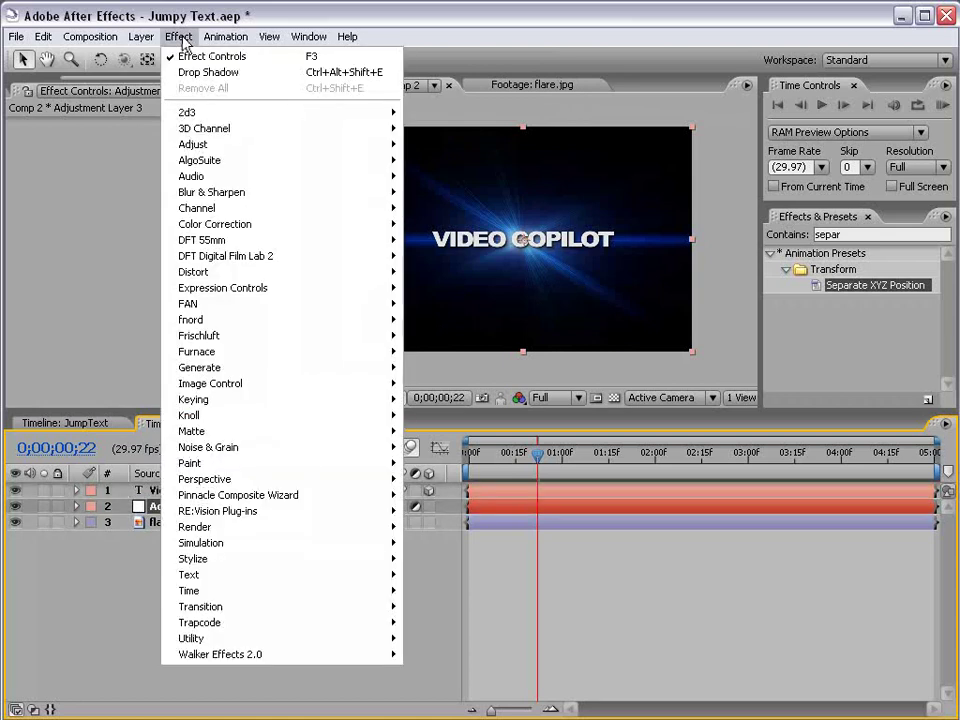
{"action": "mouse_move", "coordinate": [242, 224]}
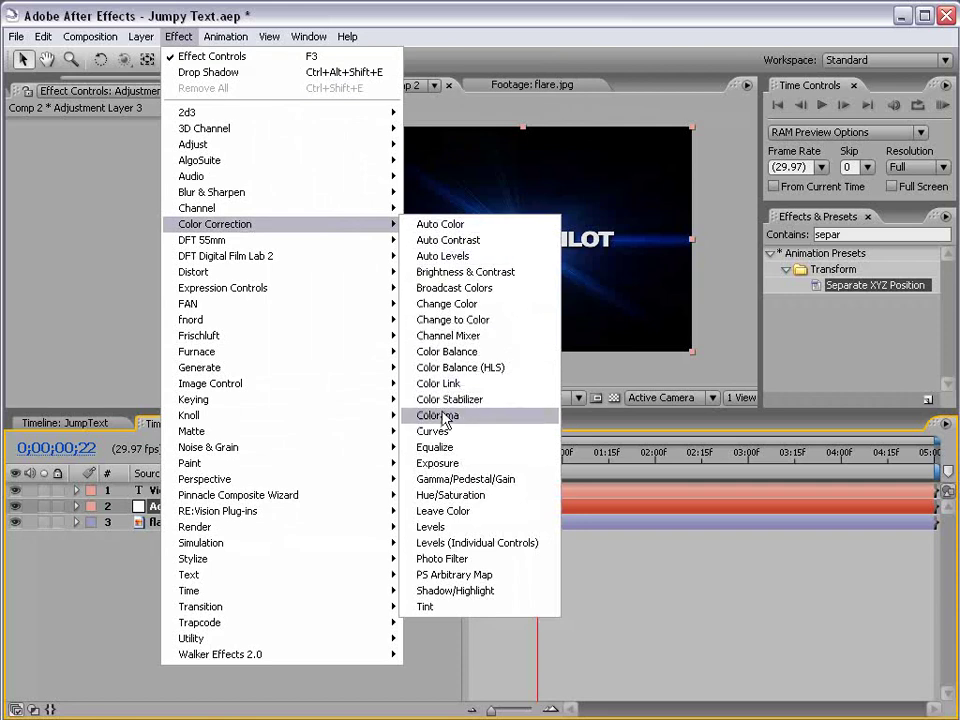
{"action": "left_click", "coordinate": [468, 433]}
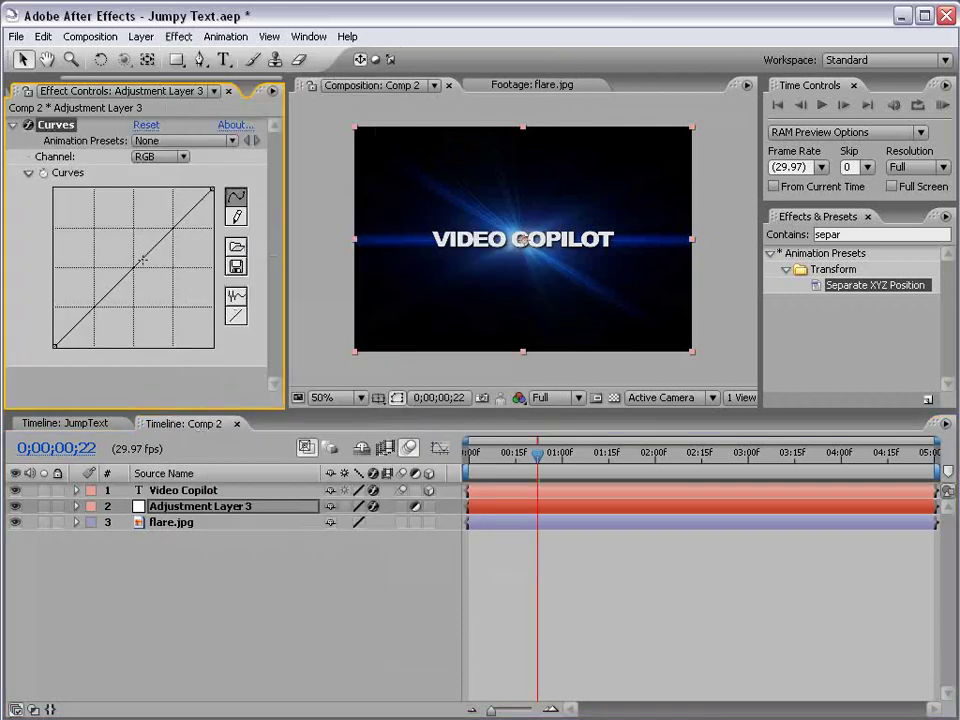
{"action": "left_click_drag", "start_coordinate": [106, 196], "coordinate": [107, 241]}
{"action": "left_click", "coordinate": [184, 530]}
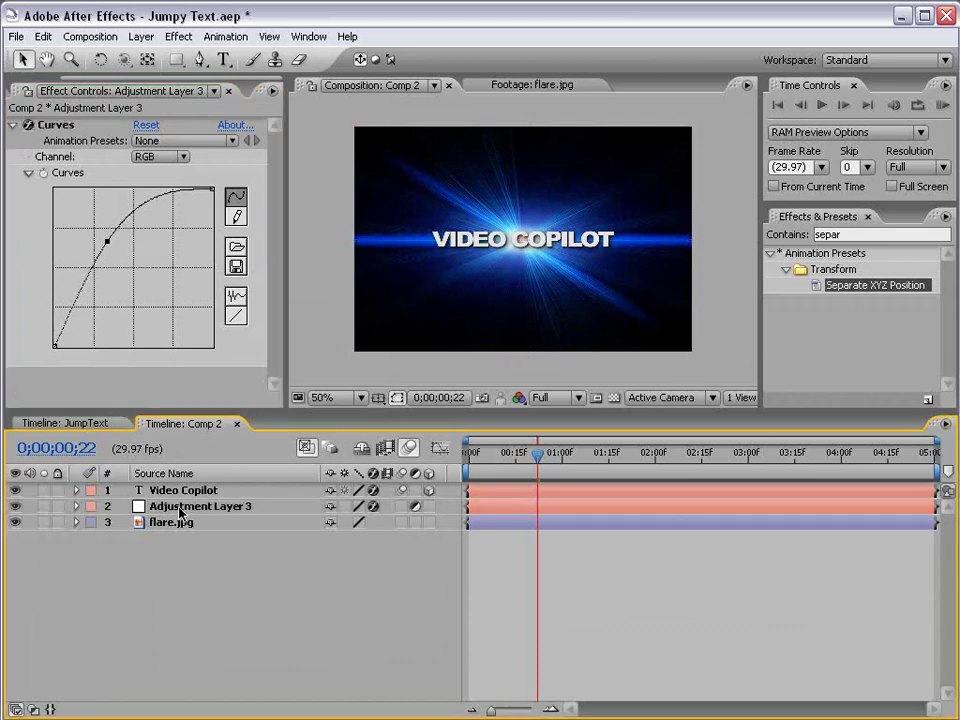
Set the opacity of Adjustment Layer 3 to 50%
{"action": "left_click", "coordinate": [172, 507]}
{"action": "key", "text": "t"}
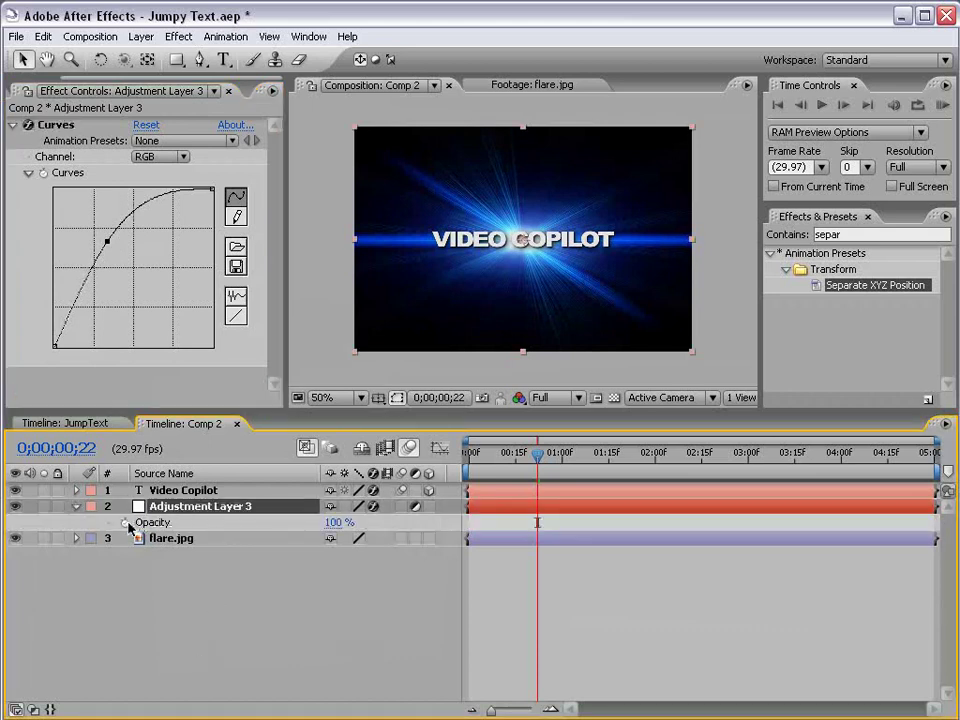
{"action": "left_click", "coordinate": [338, 522]}
{"action": "type", "text": "50"}
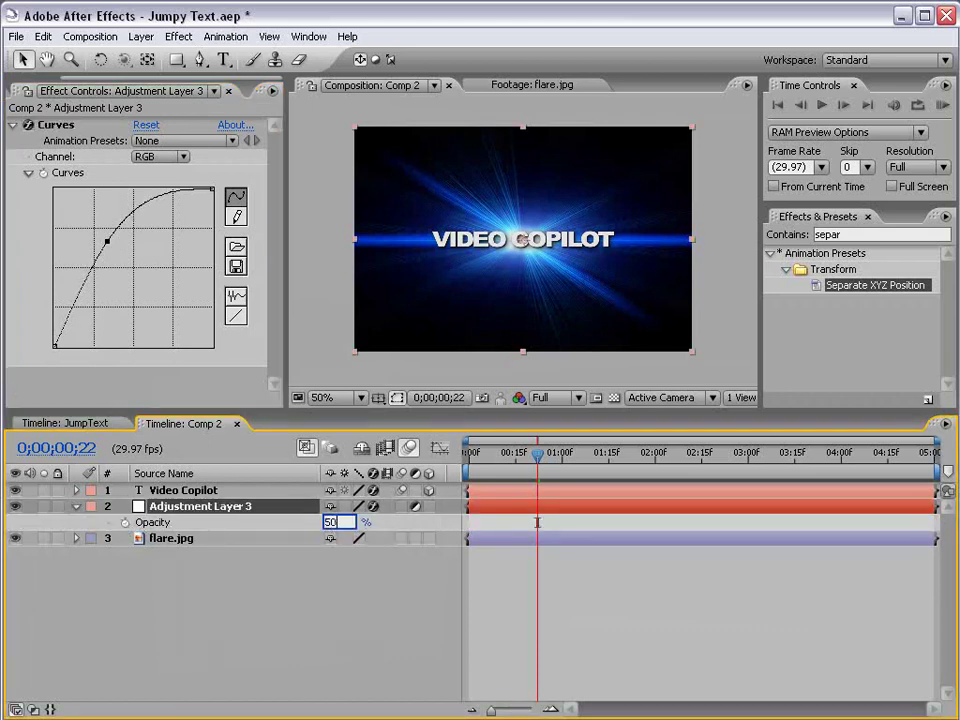
{"action": "key", "text": "Return"}
{"action": "key", "text": "F2"}
Add the expression wiggle(5,50) to Adjustment Layer 3's Opacity and scrub to 0;00;02;27 to check the flicker
{"action": "left_click", "coordinate": [125, 522], "text": "alt"}
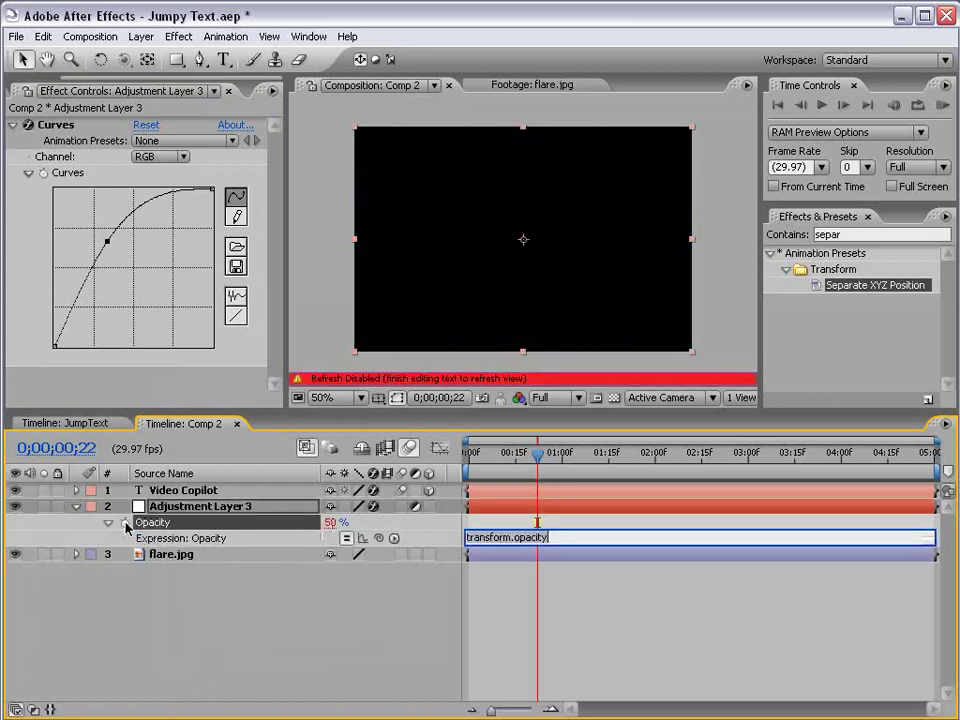
{"action": "type", "text": "wiggle(5,"}
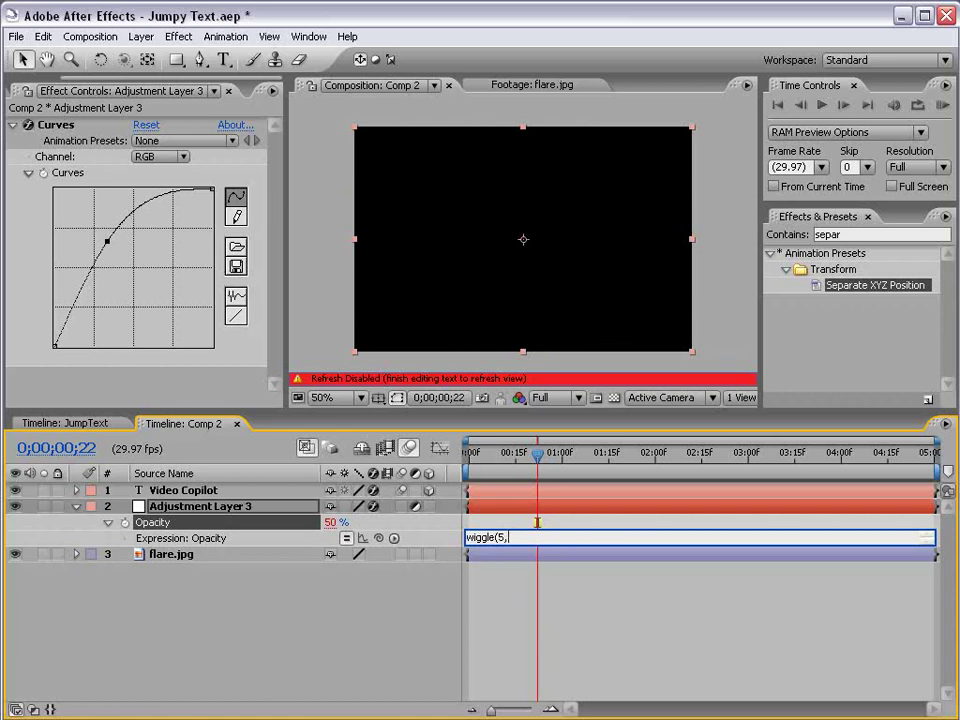
{"action": "type", "text": "50"}
{"action": "left_click", "coordinate": [549, 600]}
{"action": "left_click_drag", "start_coordinate": [497, 455], "coordinate": [739, 458]}
Add the expression wiggle(5,20) to flare.jpg's Scale and scrub to 0;00;02;07 to check the motion
{"action": "left_click", "coordinate": [76, 506]}
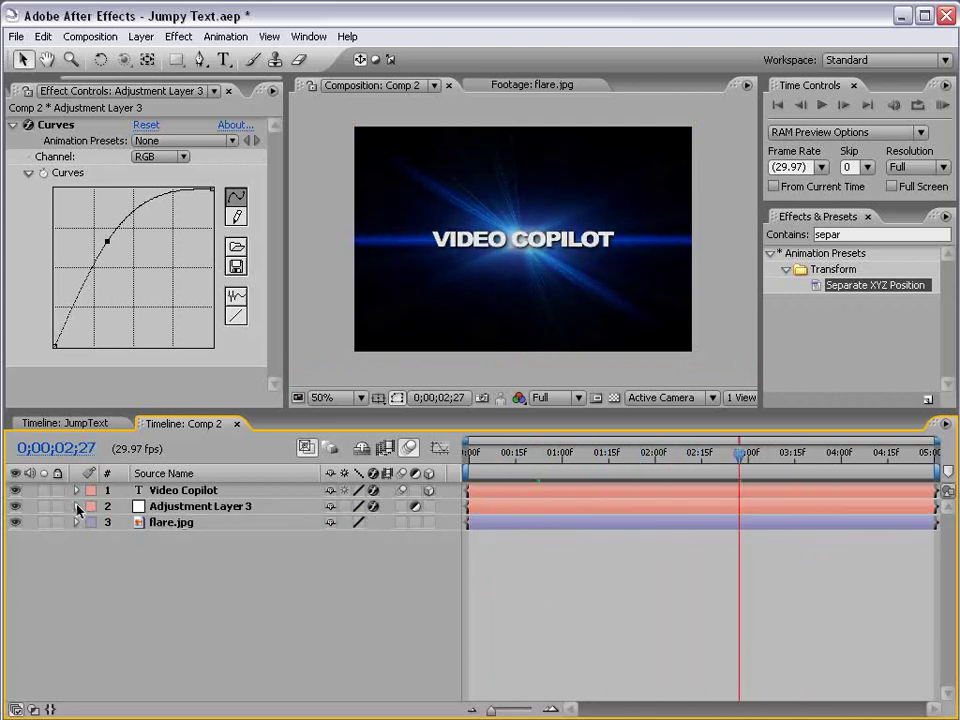
{"action": "left_click", "coordinate": [165, 522]}
{"action": "key", "text": "s"}
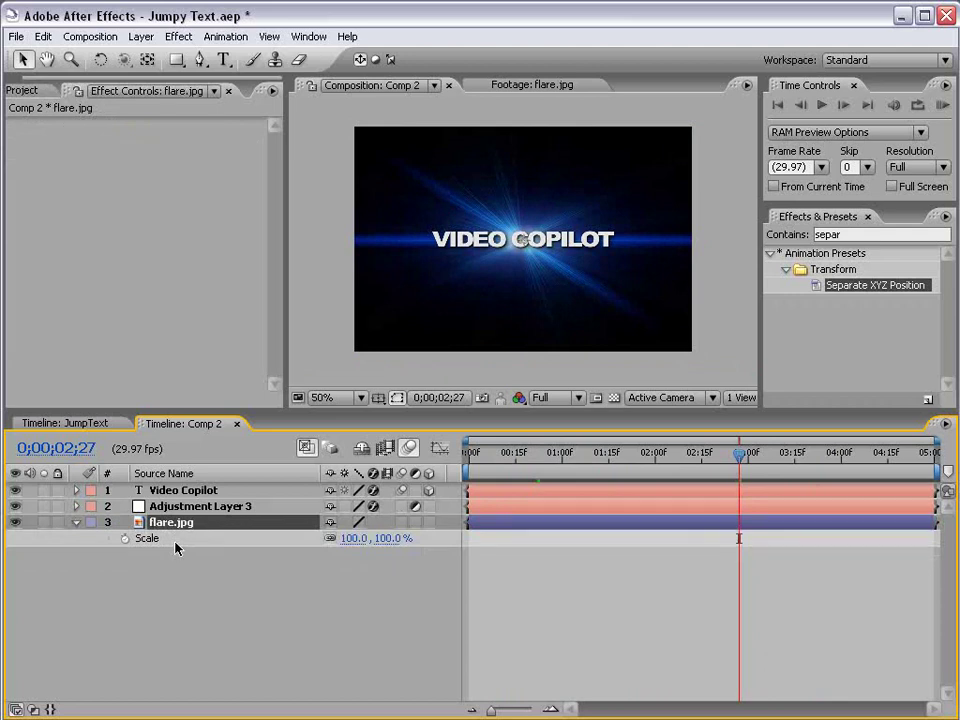
{"action": "left_click", "coordinate": [124, 538], "text": "alt"}
{"action": "type", "text": "wi"}
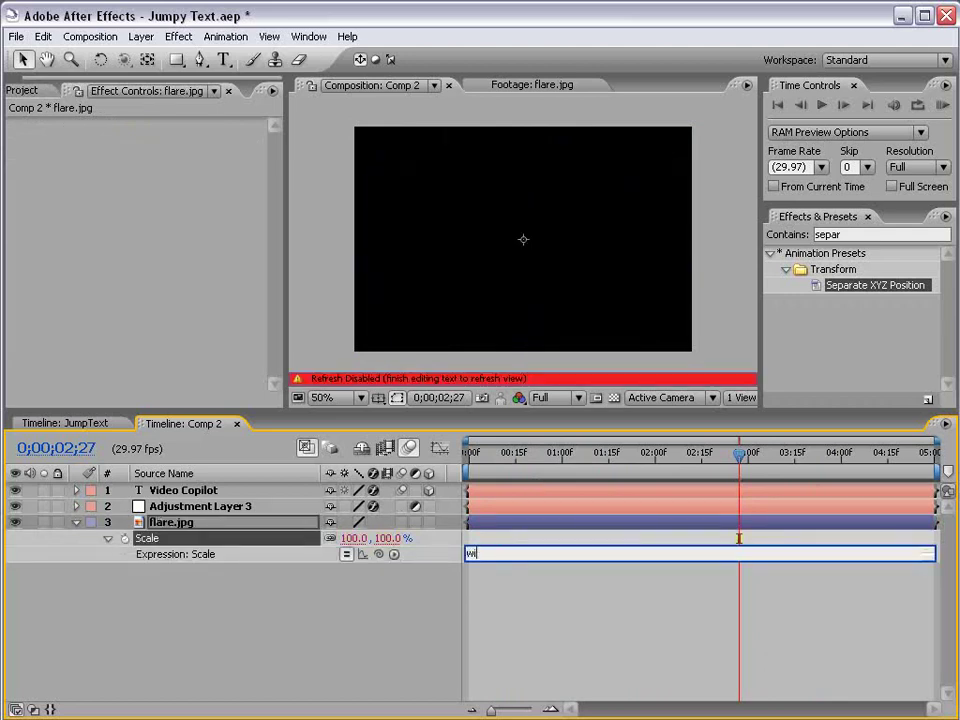
{"action": "type", "text": "ggle(5,20"}
{"action": "left_click", "coordinate": [727, 620]}
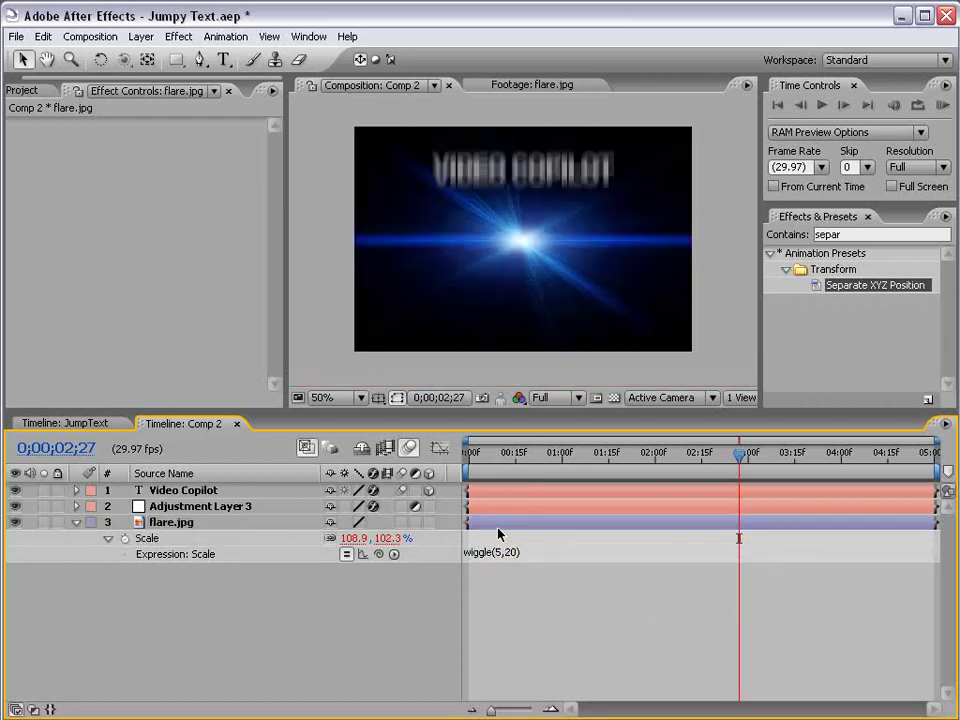
{"action": "left_click_drag", "start_coordinate": [597, 455], "coordinate": [677, 456]}
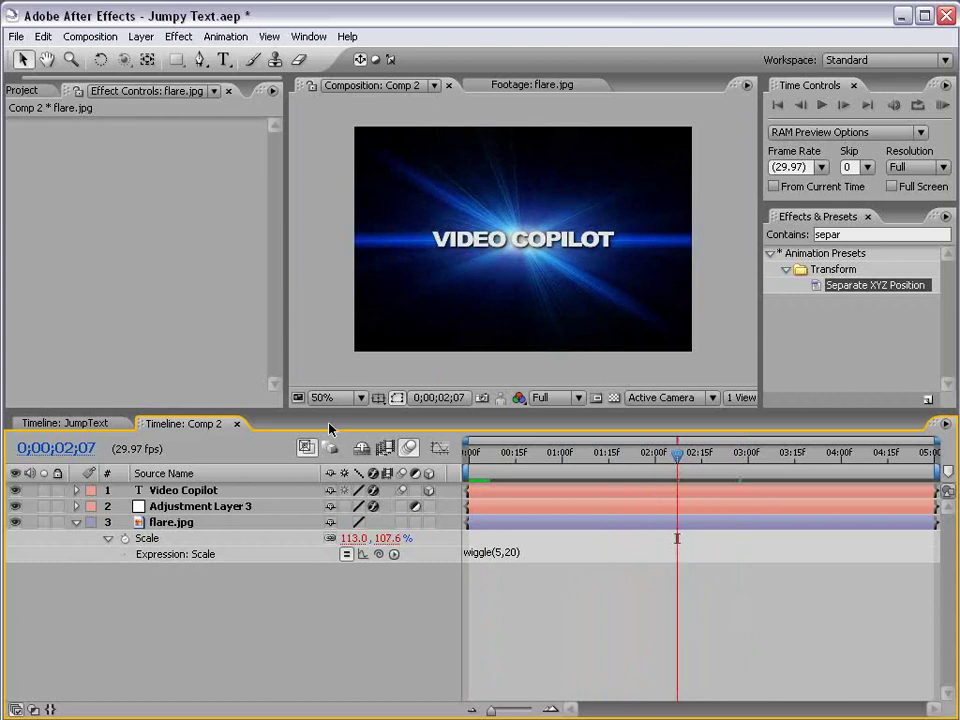
Rewrite flare.jpg's Scale expression as s=wiggle(5,20)[0]; followed by [s,s] on a second line, and run a RAM preview
{"action": "left_click", "coordinate": [504, 557]}
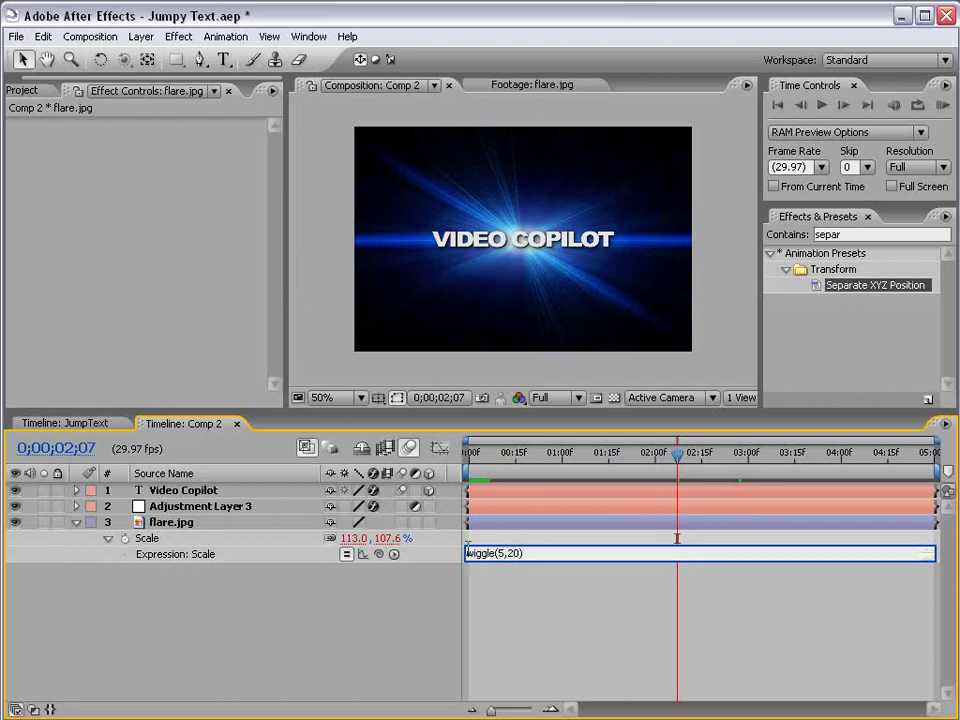
{"action": "left_click_drag", "start_coordinate": [473, 561], "coordinate": [476, 603]}
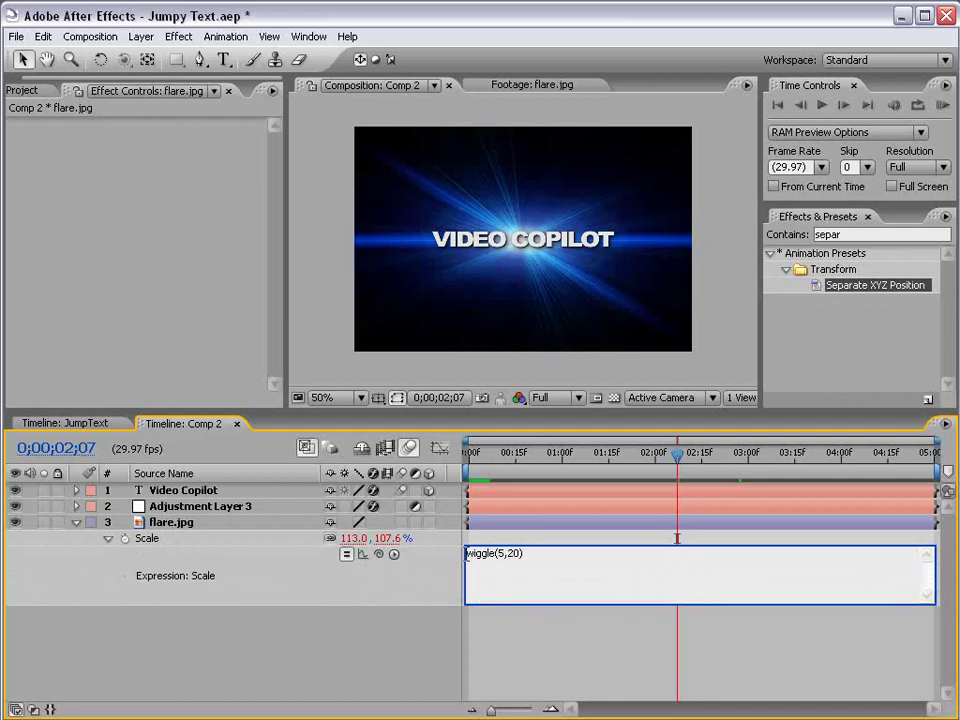
{"action": "type", "text": "s="}
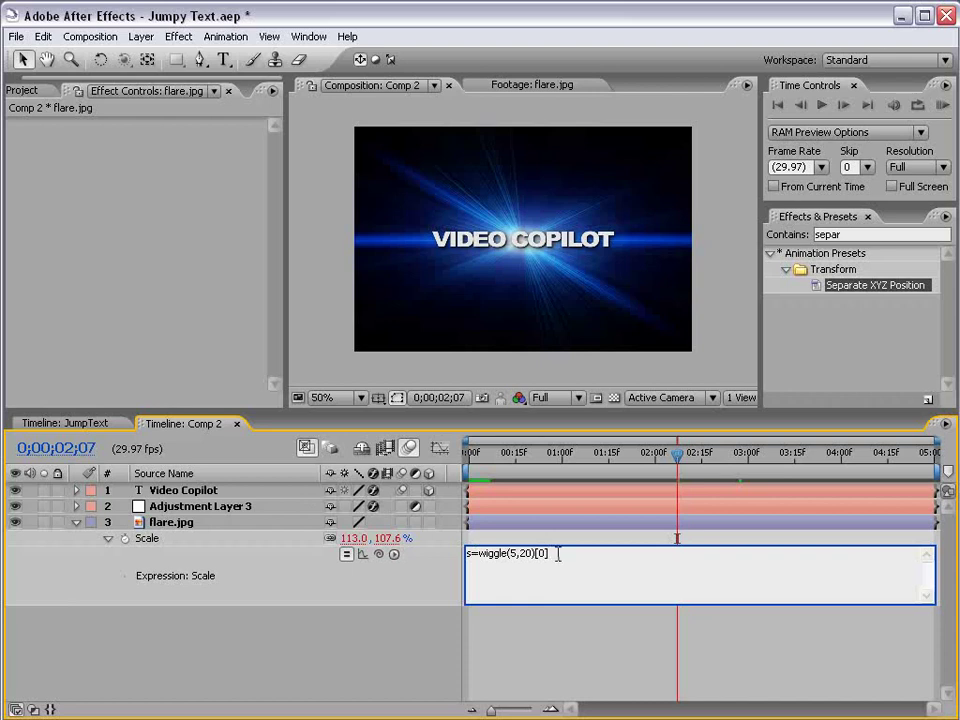
{"action": "key", "text": "Return"}
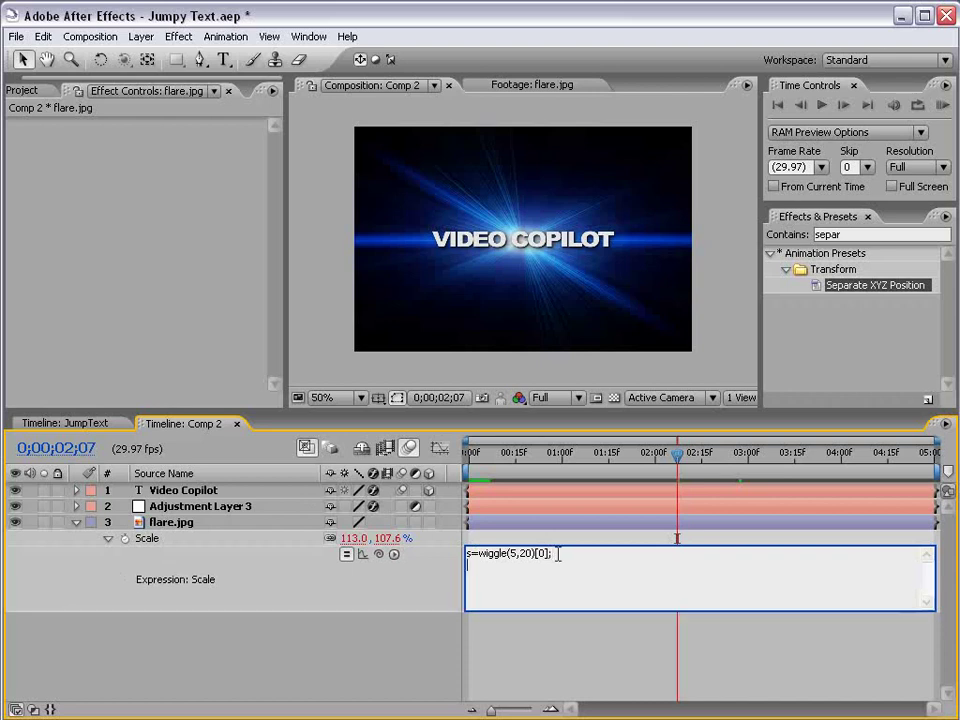
{"action": "type", "text": "[s,s"}
{"action": "left_click_drag", "start_coordinate": [559, 552], "coordinate": [437, 555]}
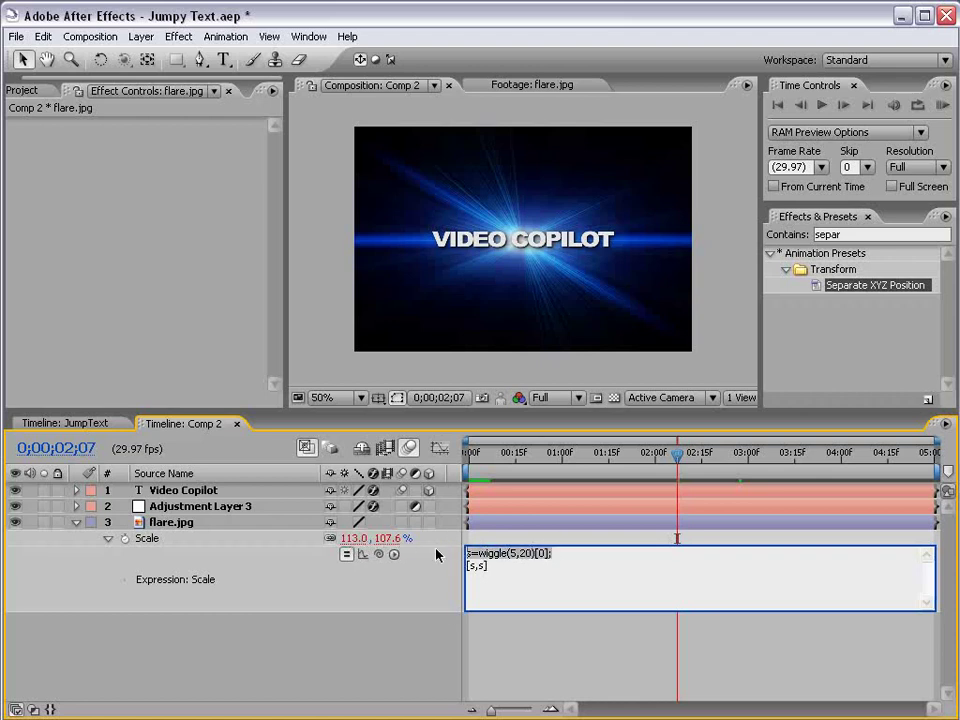
{"action": "left_click", "coordinate": [504, 640]}
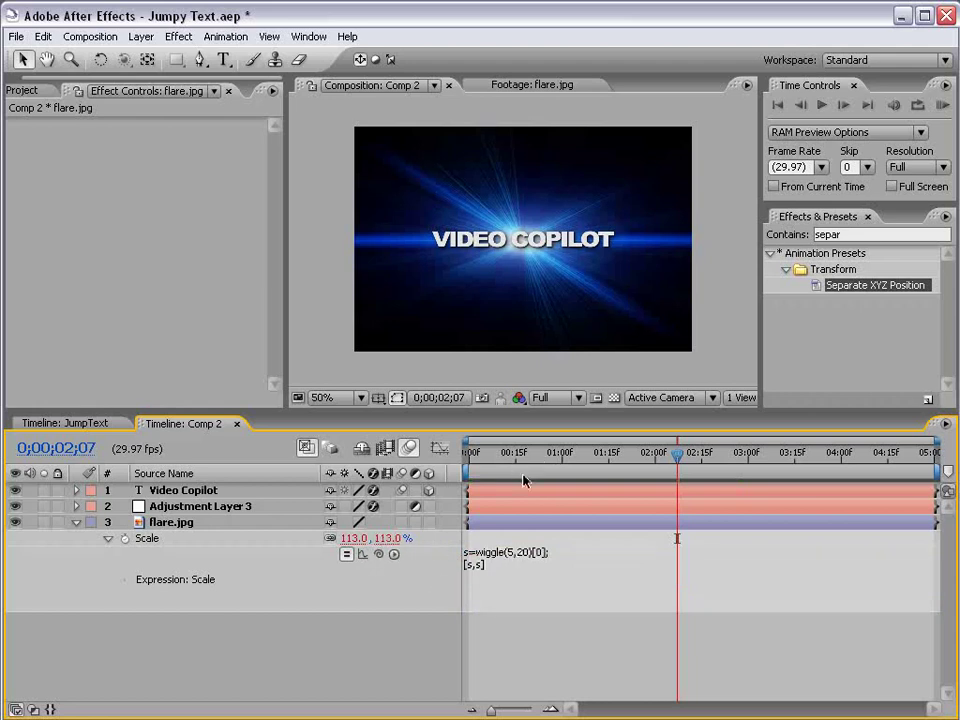
{"action": "key", "text": "KP_0"}
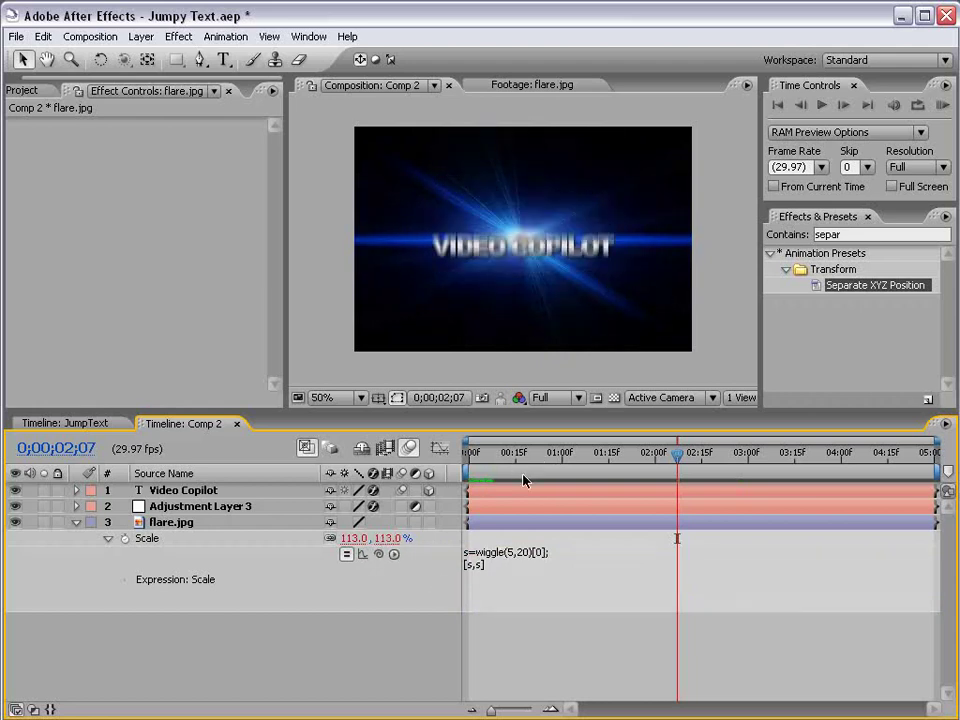
Raise the wiggle amount in flare.jpg's Scale expression to 40 and preview the animation
{"action": "left_click", "coordinate": [493, 556]}
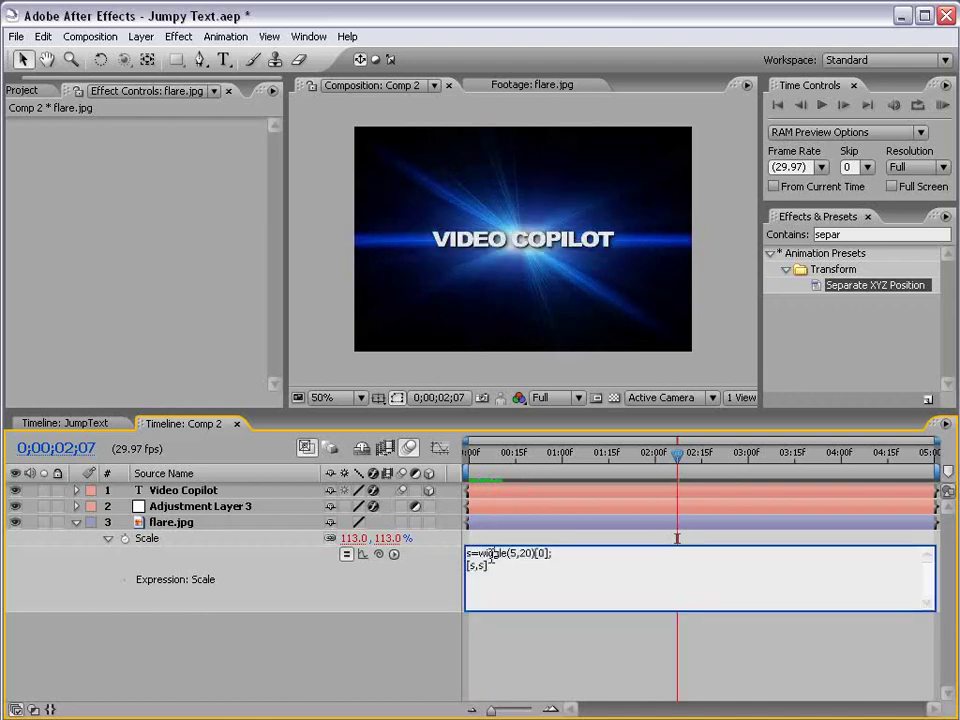
{"action": "double_click", "coordinate": [522, 555]}
{"action": "type", "text": "20"}
{"action": "type", "text": "40"}
{"action": "key", "text": "KP_Enter"}
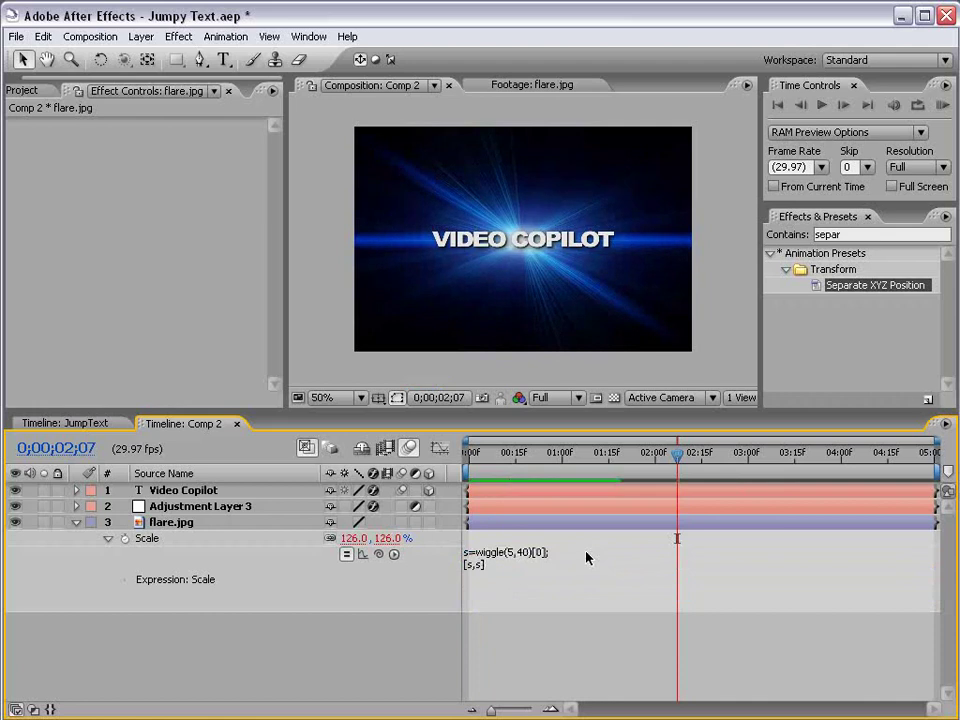
{"action": "key", "text": "KP_0"}
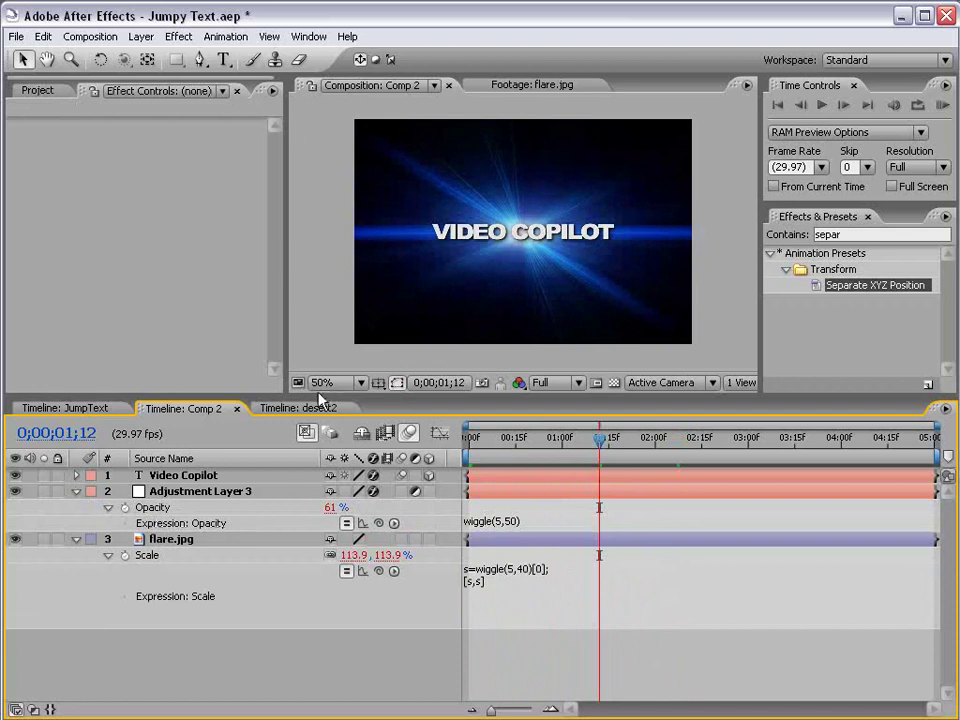
Preview the desert2 composition's shake, scrub to 0;00;00;19 to examine it, and return to Comp 2
{"action": "left_click", "coordinate": [300, 410]}
{"action": "key", "text": "KP_0"}
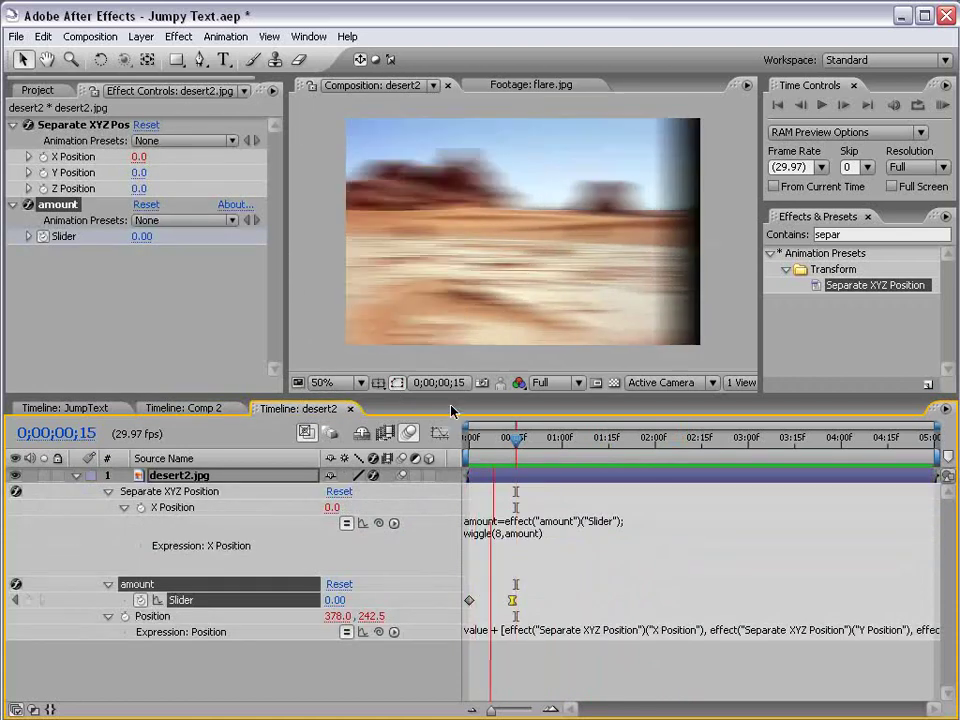
{"action": "left_click", "coordinate": [521, 443]}
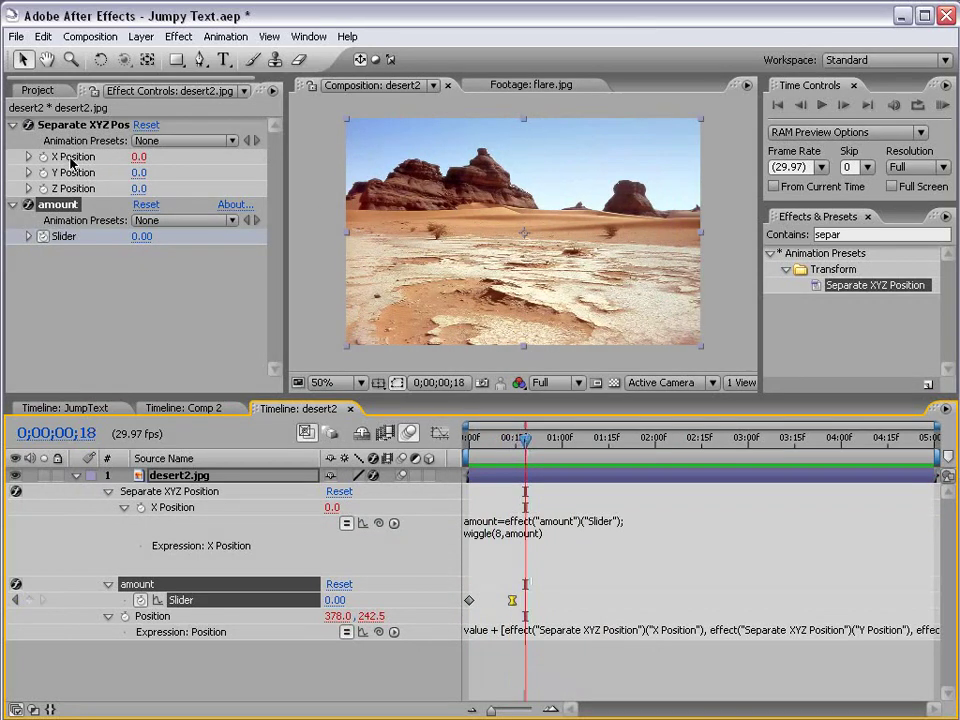
{"action": "mouse_move", "coordinate": [525, 440]}
{"action": "left_mouse_down"}
{"action": "mouse_move", "coordinate": [491, 440]}
{"action": "mouse_move", "coordinate": [527, 441]}
{"action": "left_mouse_up"}
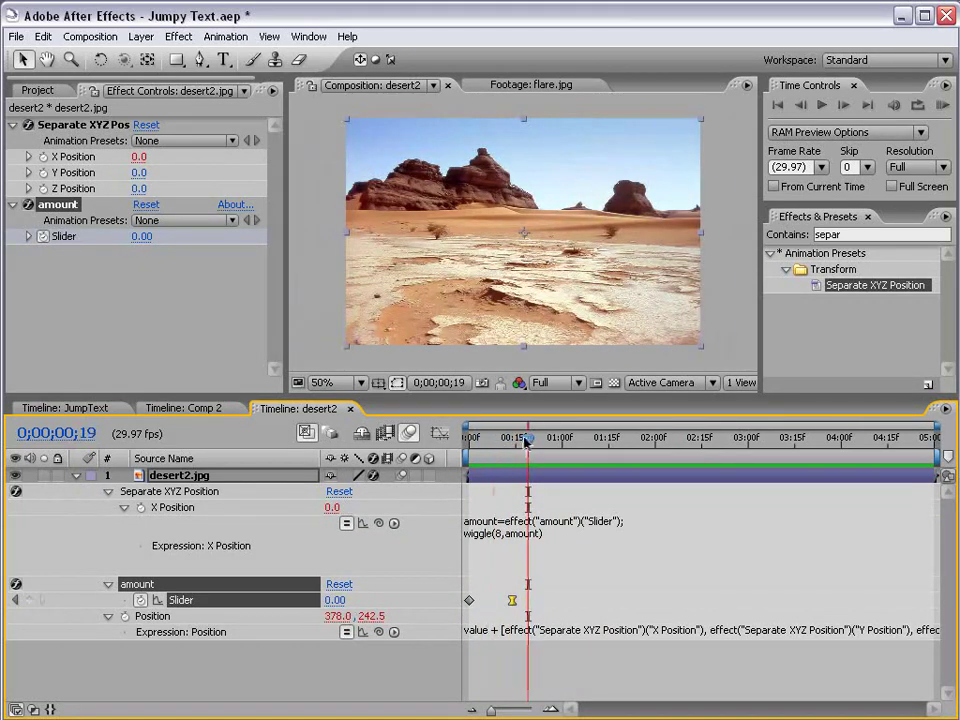
{"action": "left_click", "coordinate": [213, 409]}
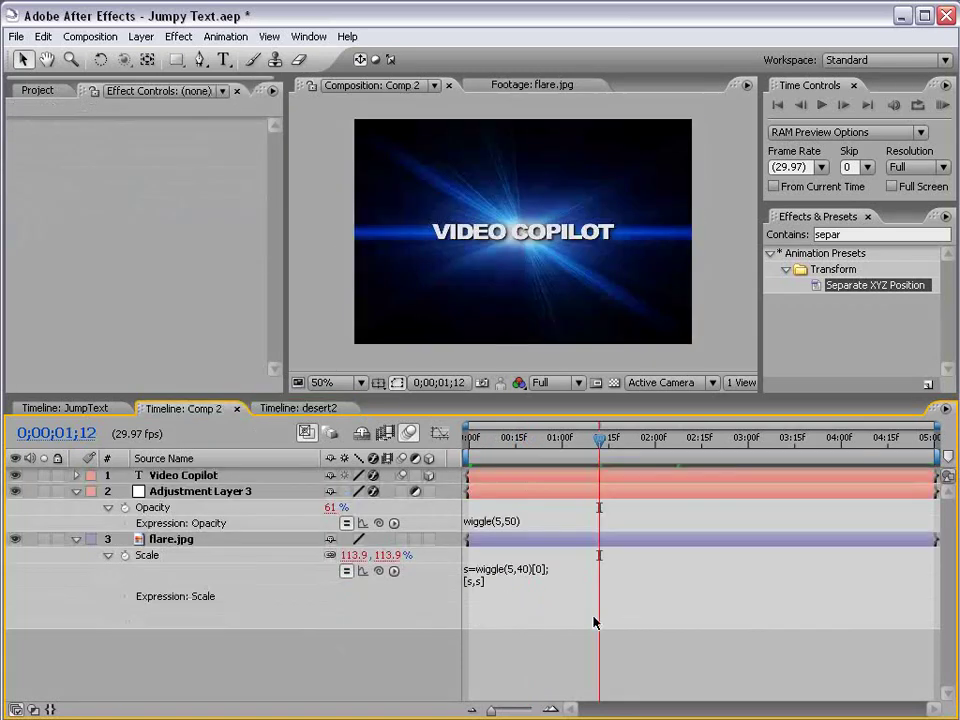